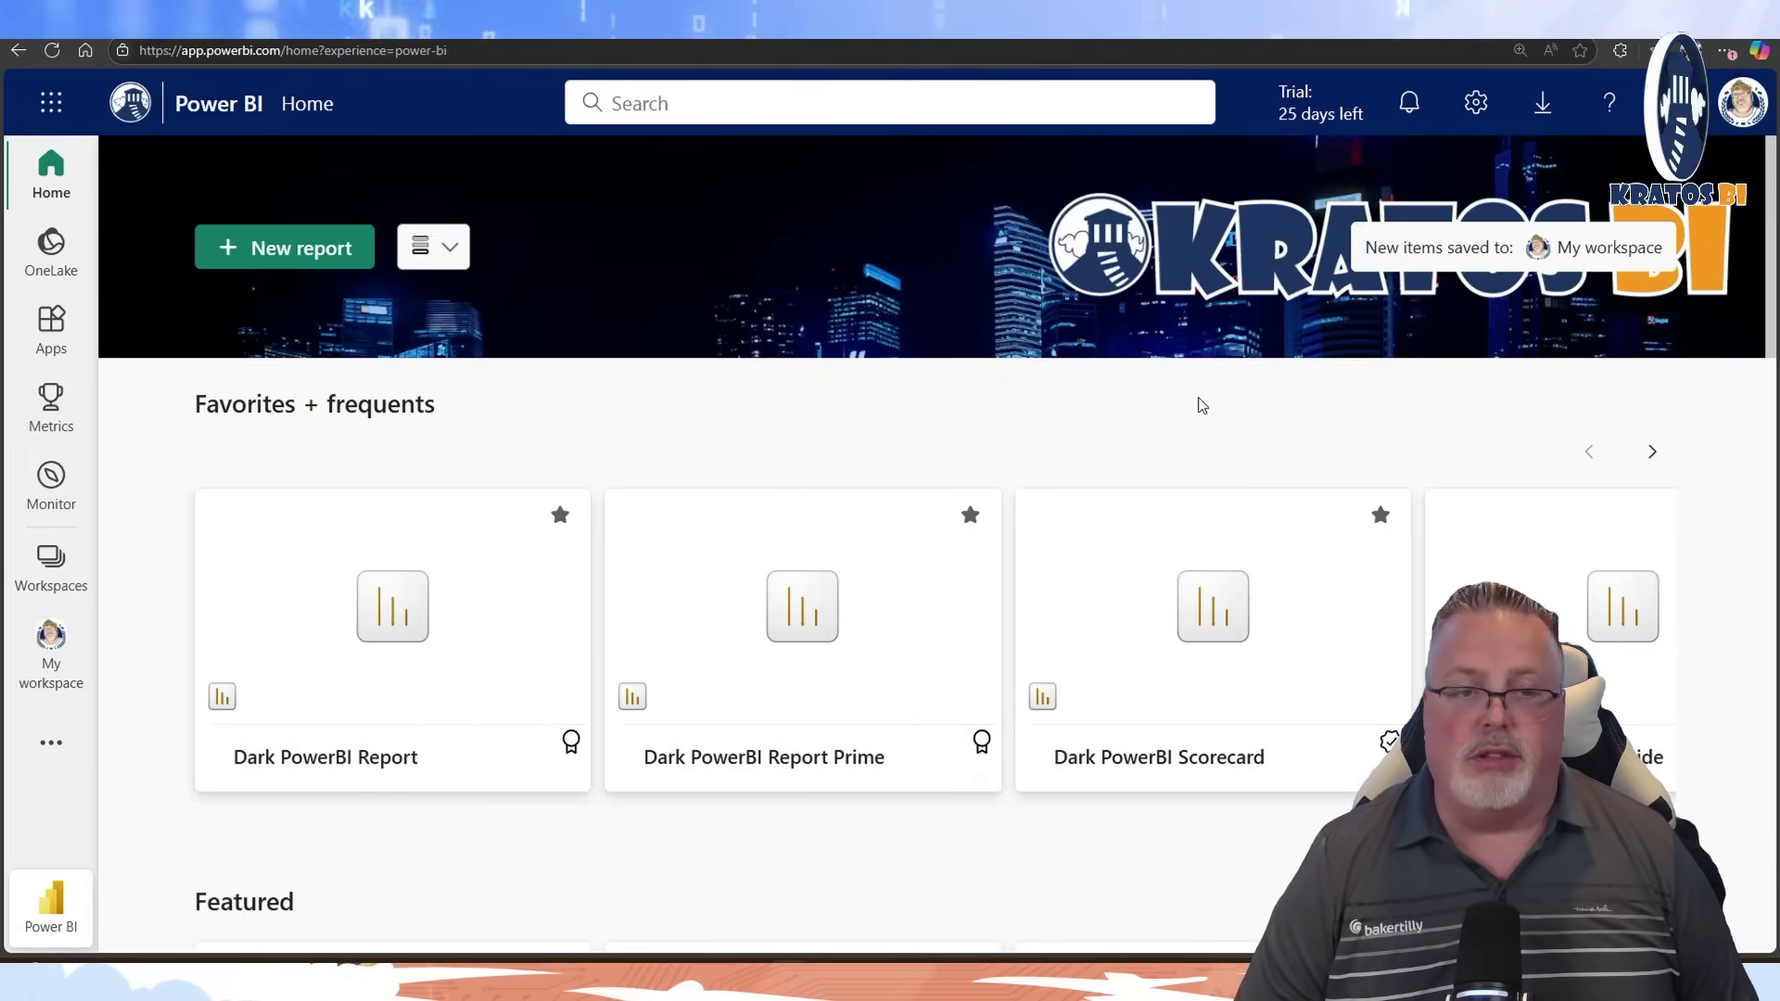
Step: Search the apps gallery for 'fabric ch' and open the Fabric Chargeback Reporting details page
{"action": "left_click", "coordinate": [299, 267]}
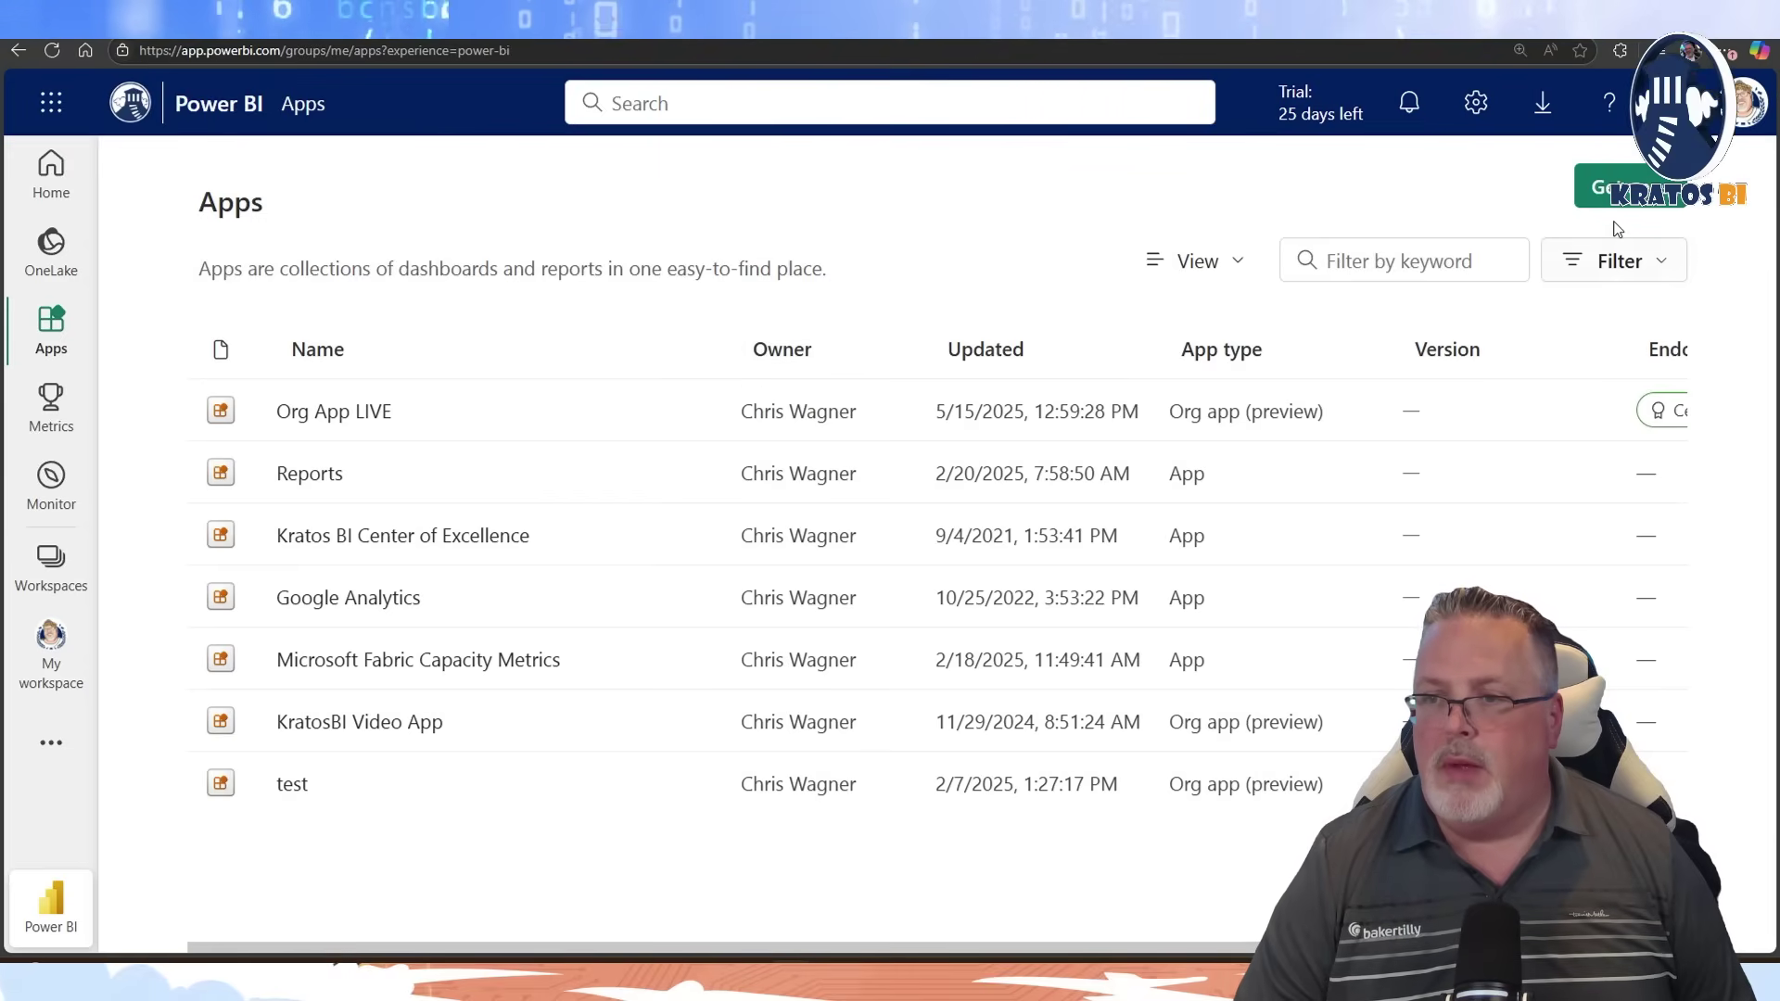
{"action": "left_click", "coordinate": [1620, 185]}
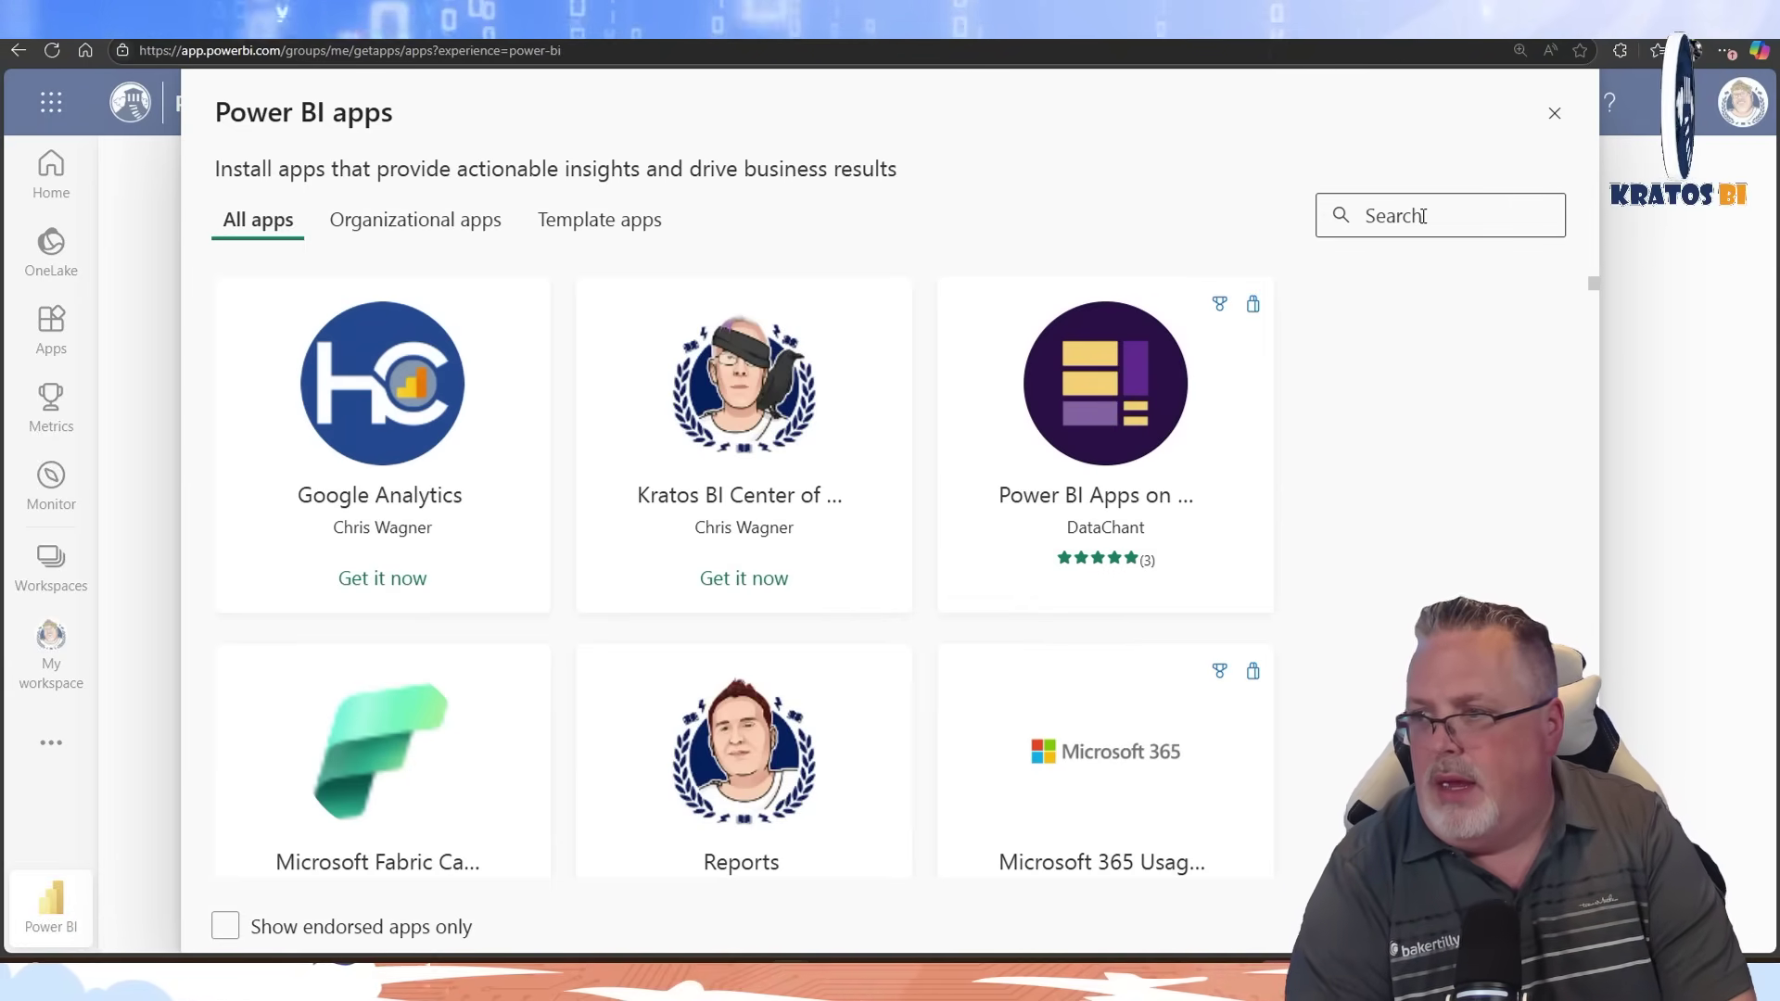
{"action": "type", "text": "fabric ch"}
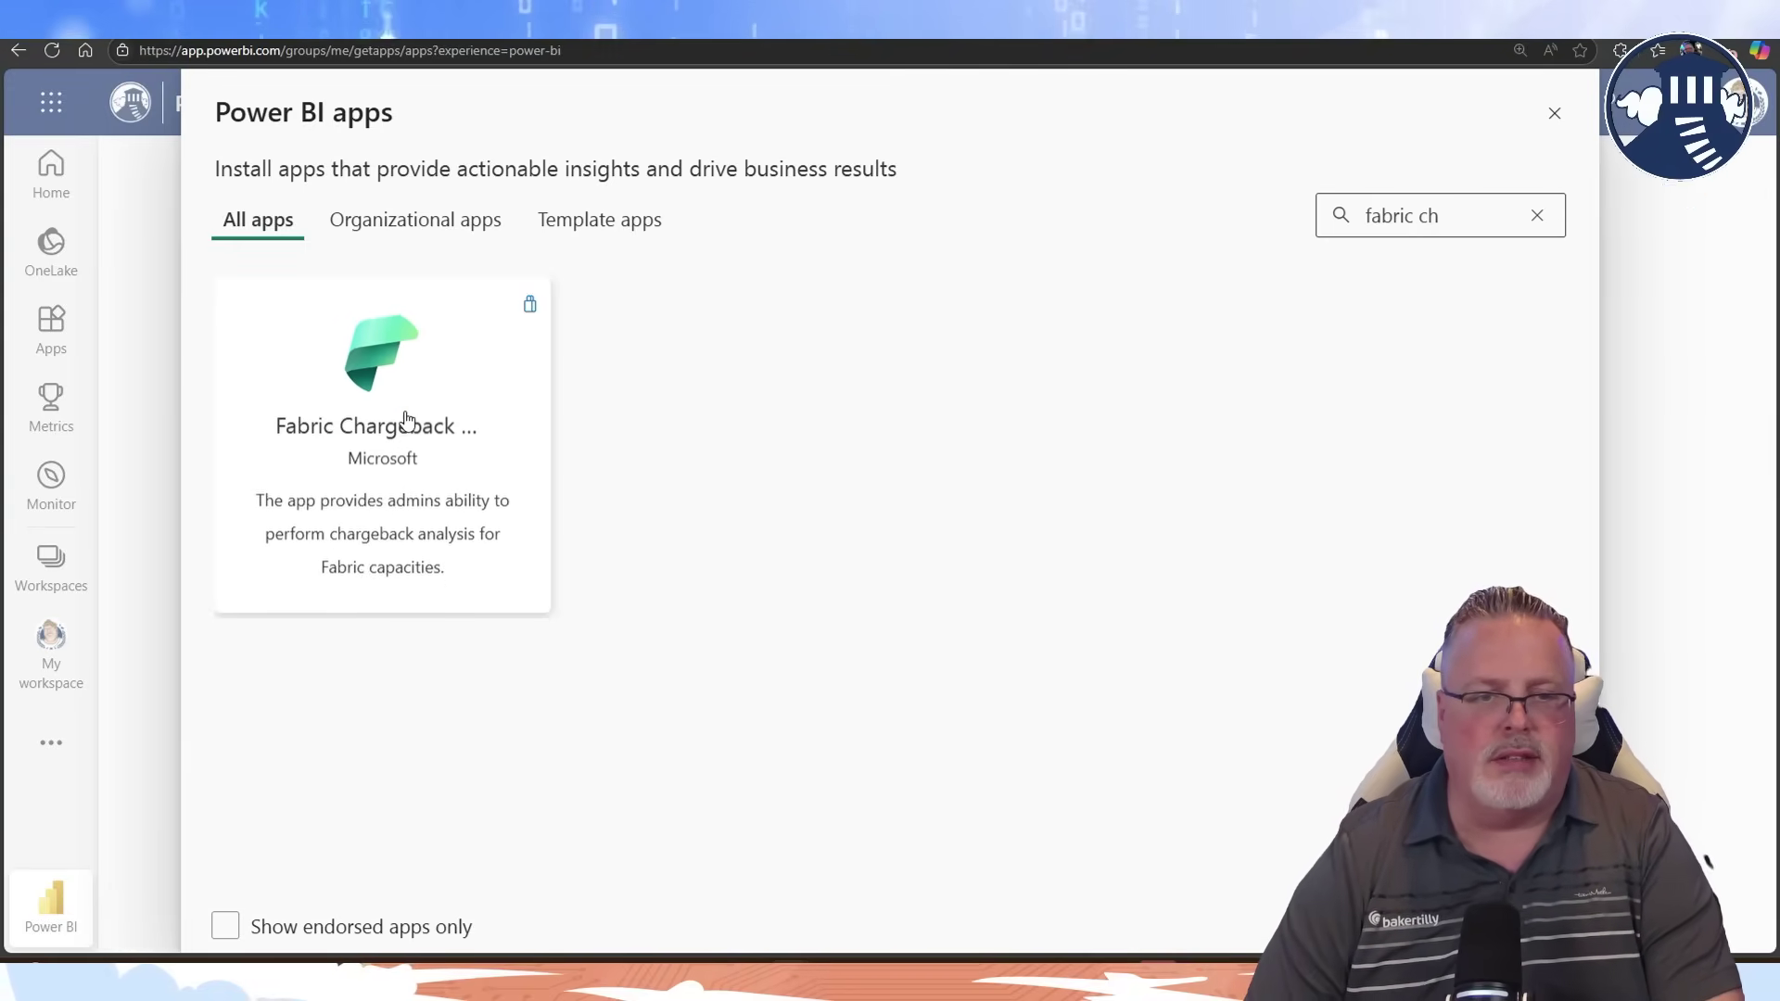
{"action": "left_click", "coordinate": [409, 420]}
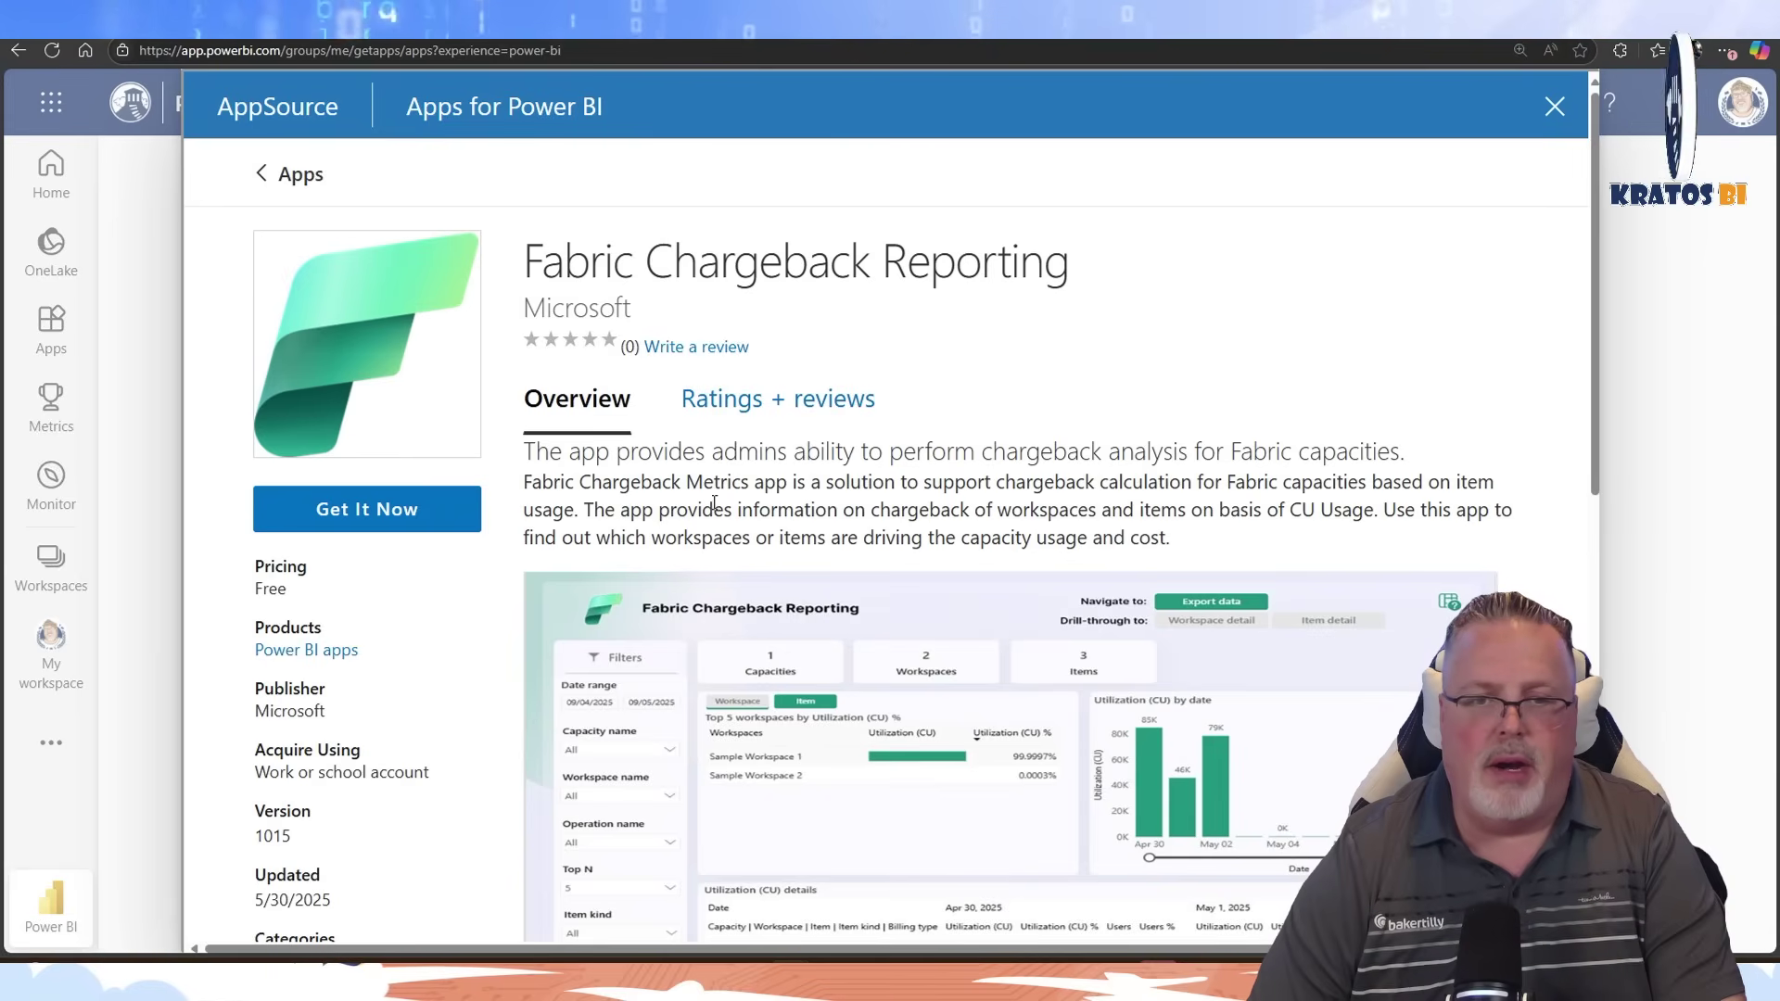
{"action": "scroll", "coordinate": [707, 484], "scroll_direction": "down", "scroll_amount": 3}
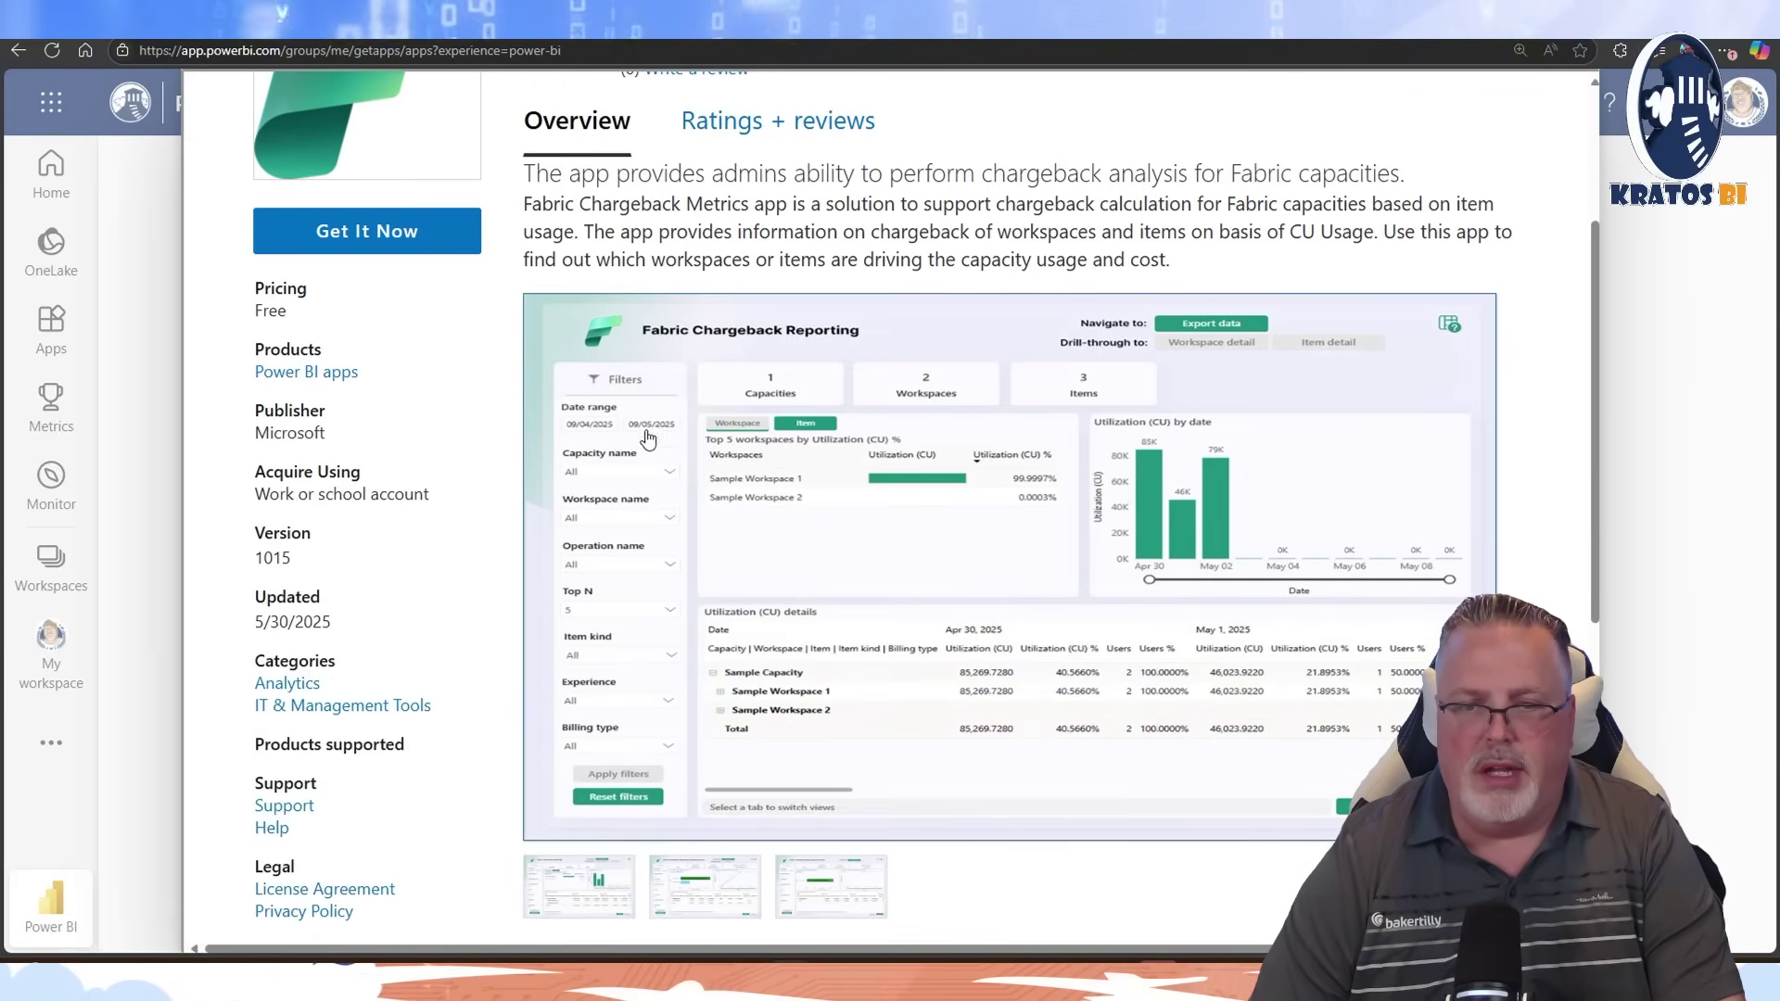
{"action": "scroll", "coordinate": [927, 579], "scroll_direction": "down", "scroll_amount": 5}
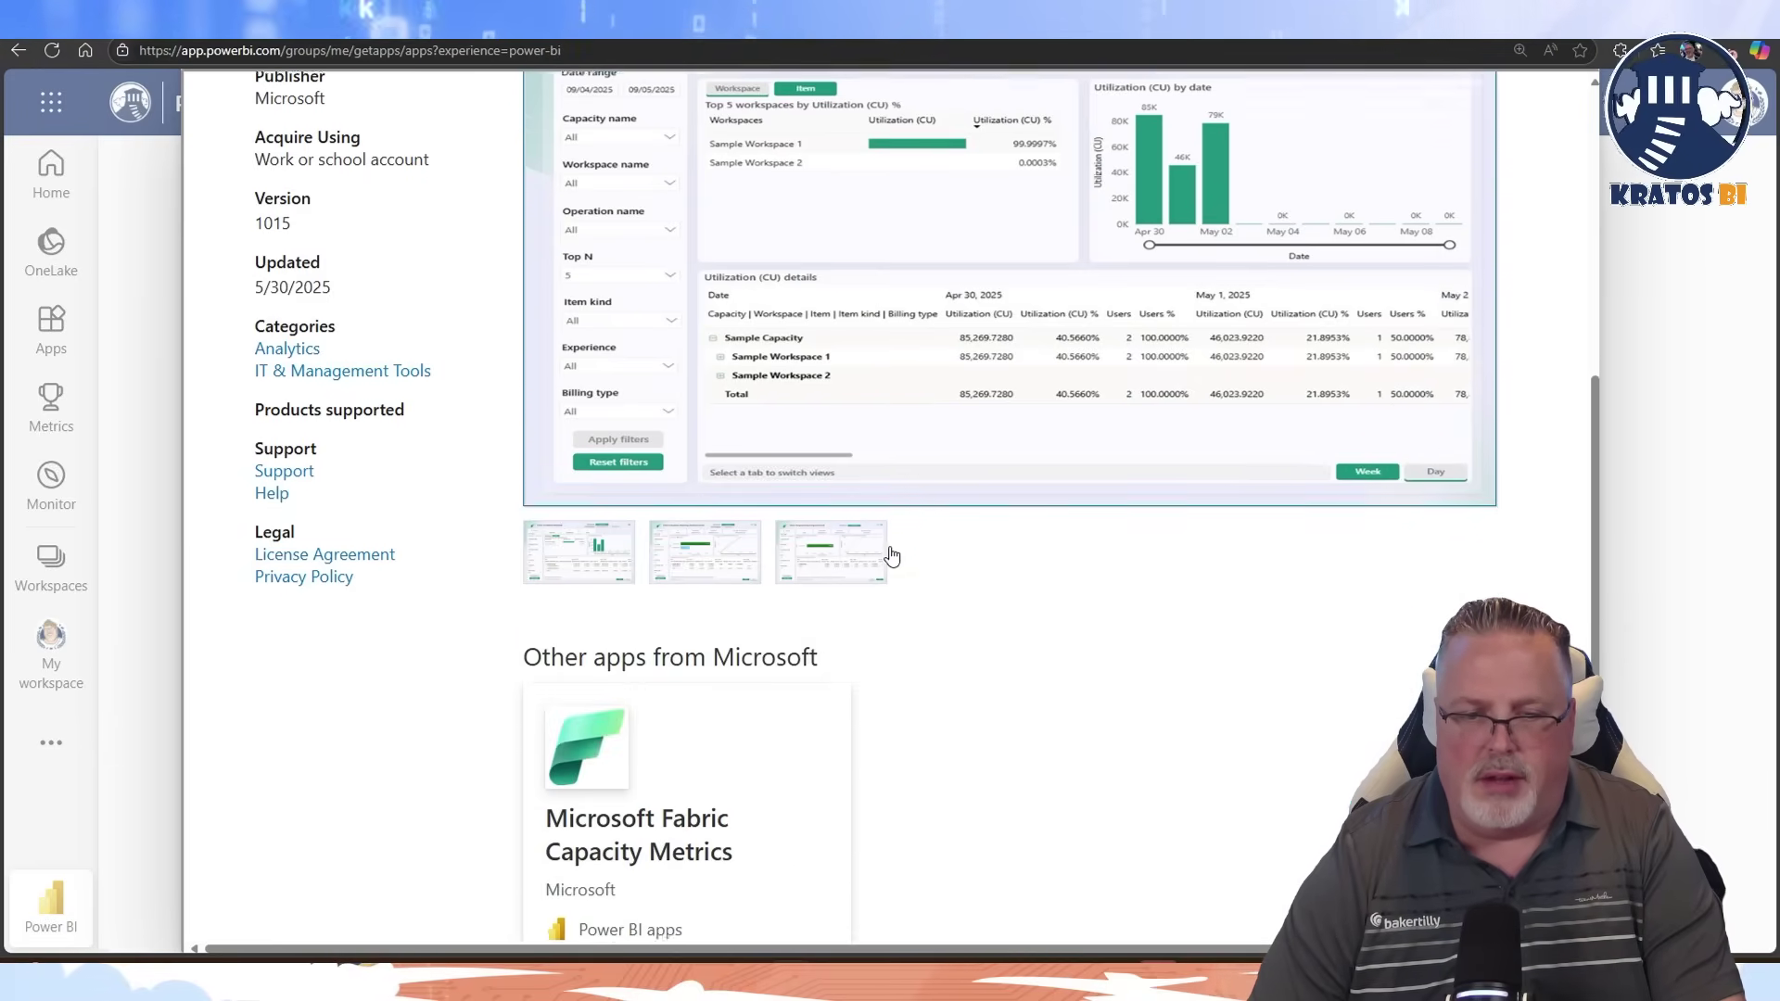
{"action": "scroll", "coordinate": [892, 557], "scroll_direction": "up", "scroll_amount": 4}
{"action": "scroll", "coordinate": [891, 557], "scroll_direction": "up", "scroll_amount": 3}
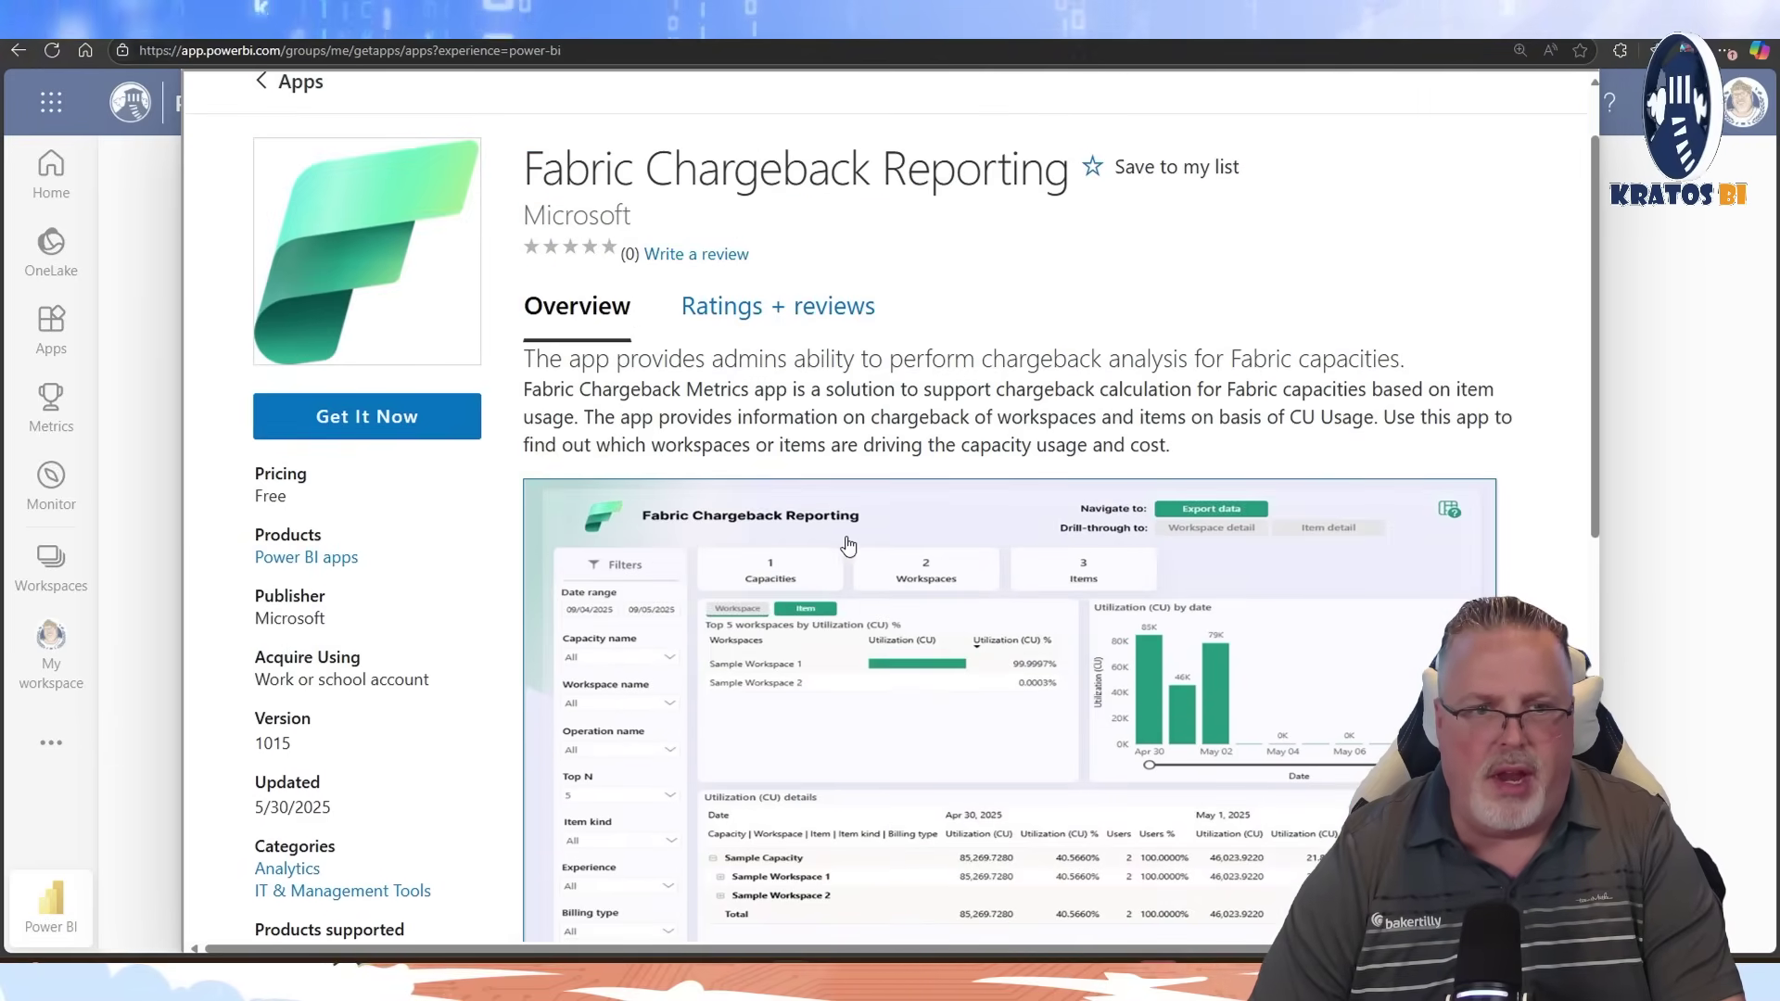
Step: Get the Fabric Chargeback Reporting template app, accept the terms, and install it
{"action": "left_click", "coordinate": [386, 425]}
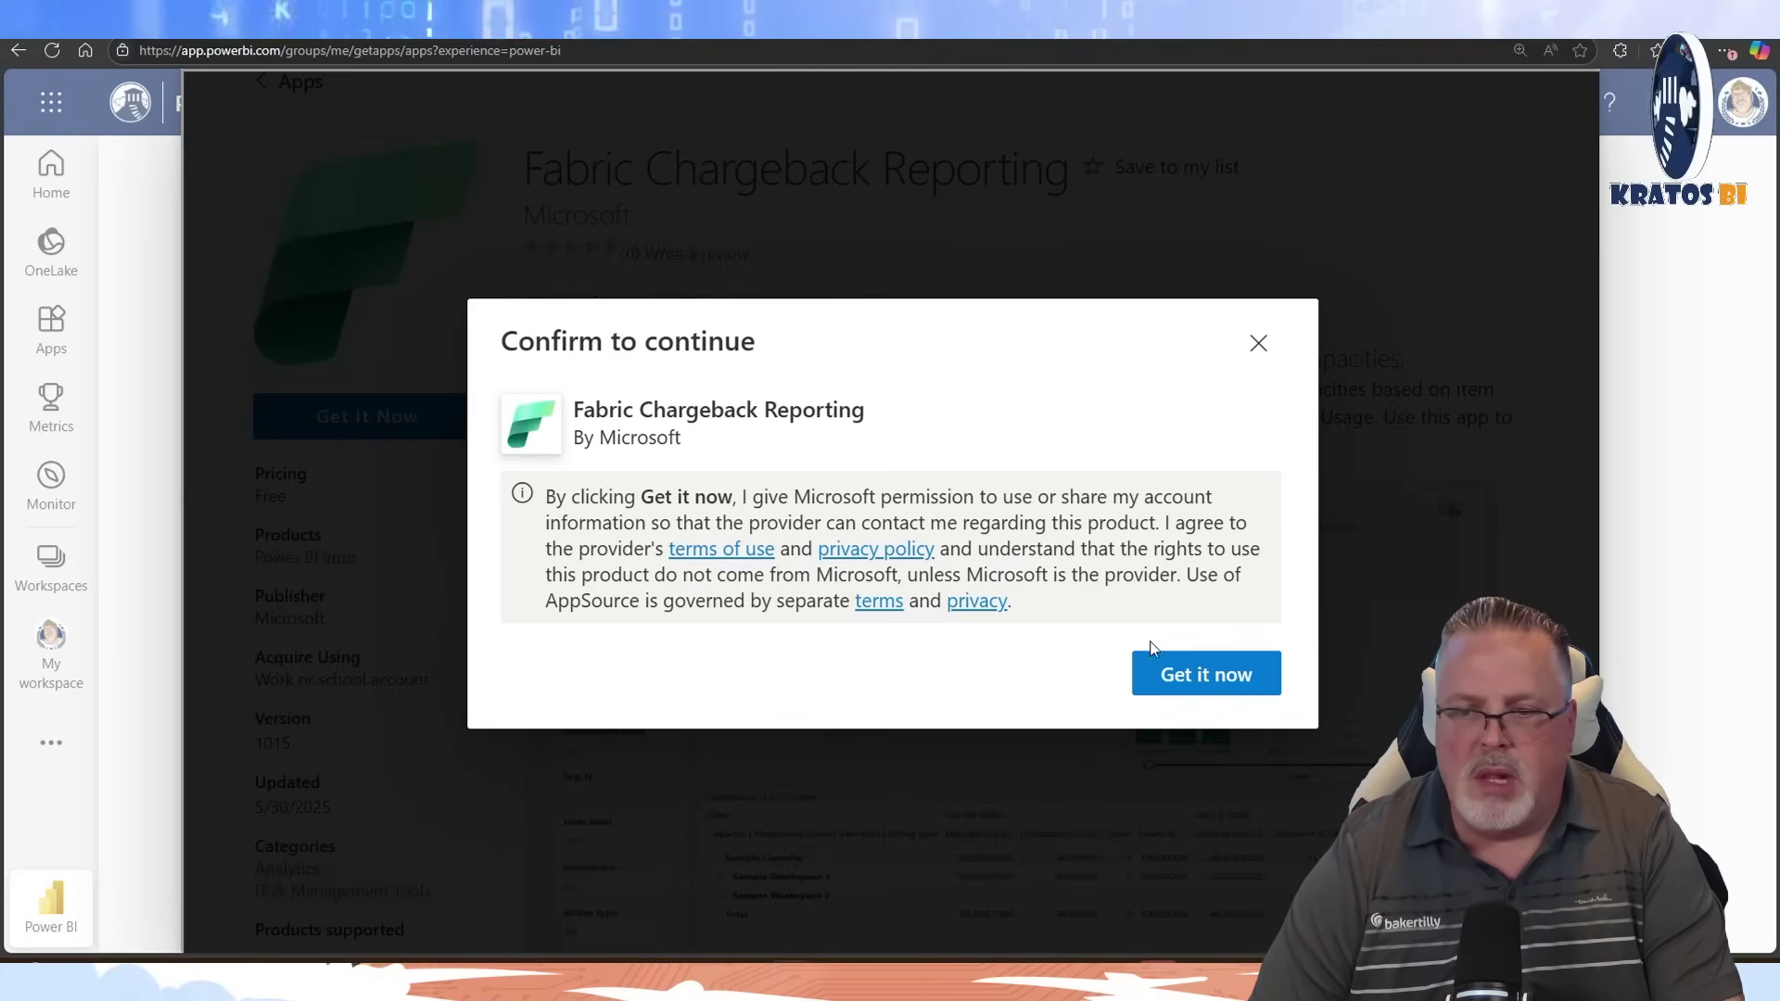
{"action": "left_click", "coordinate": [1206, 667]}
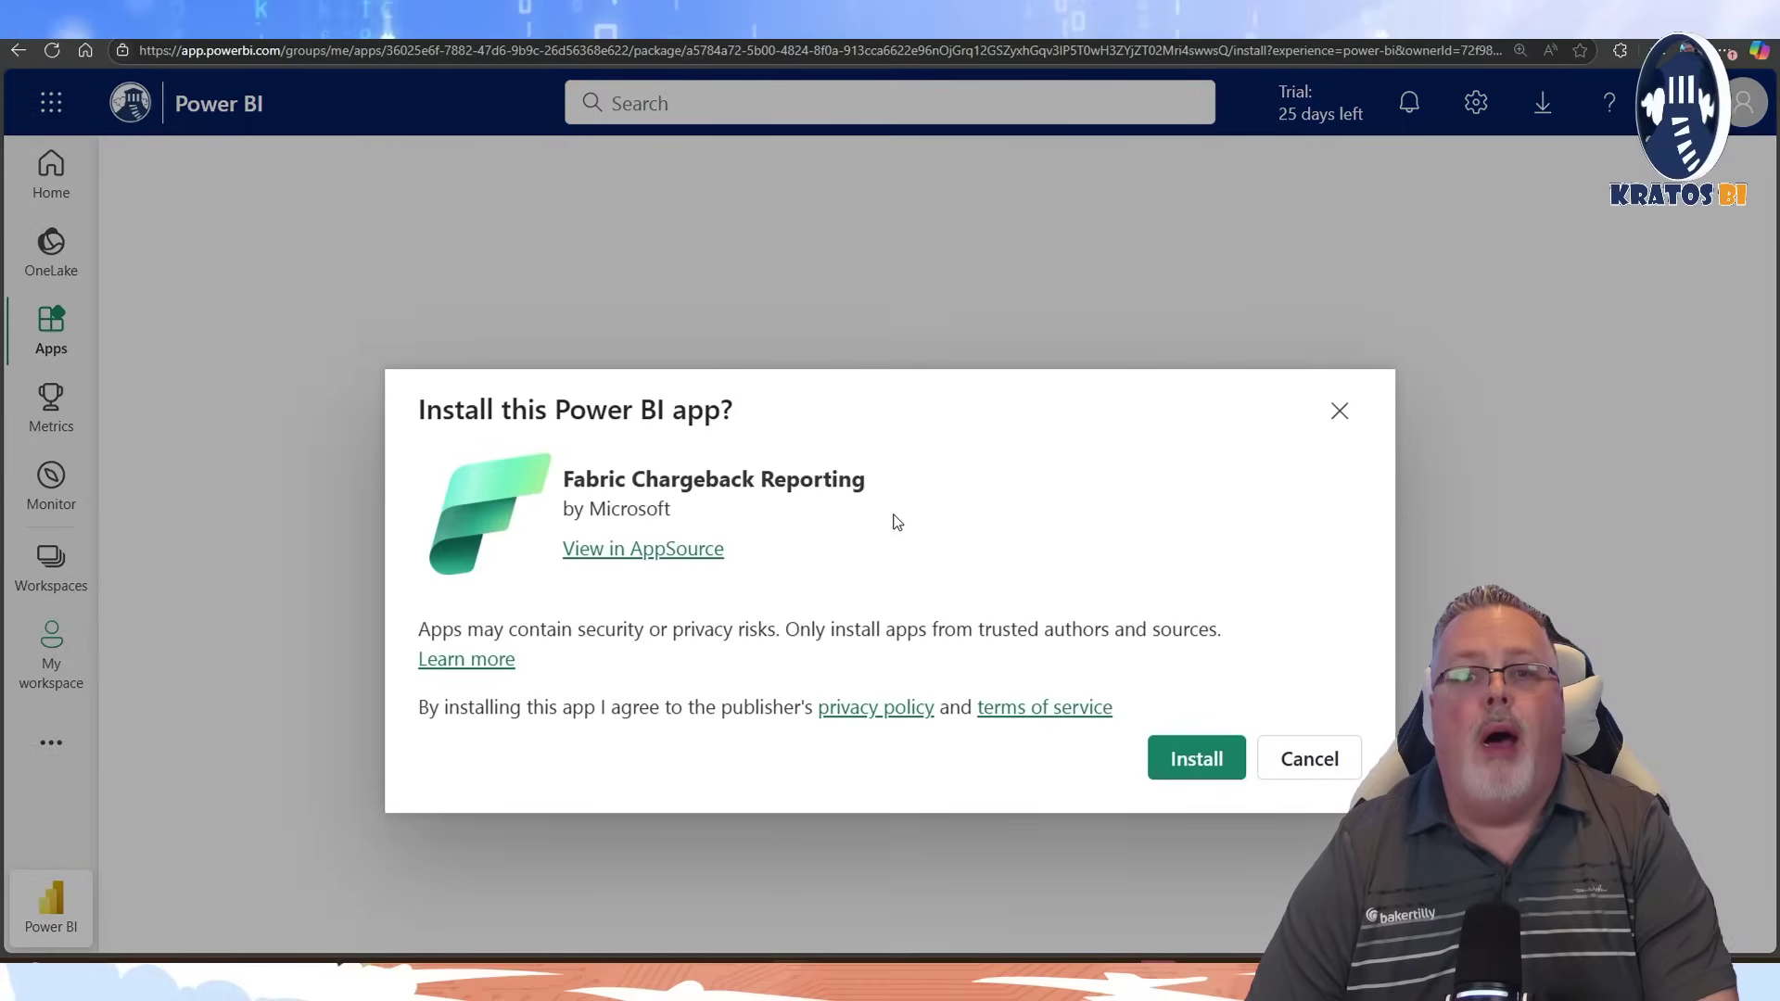
{"action": "left_click", "coordinate": [1212, 758]}
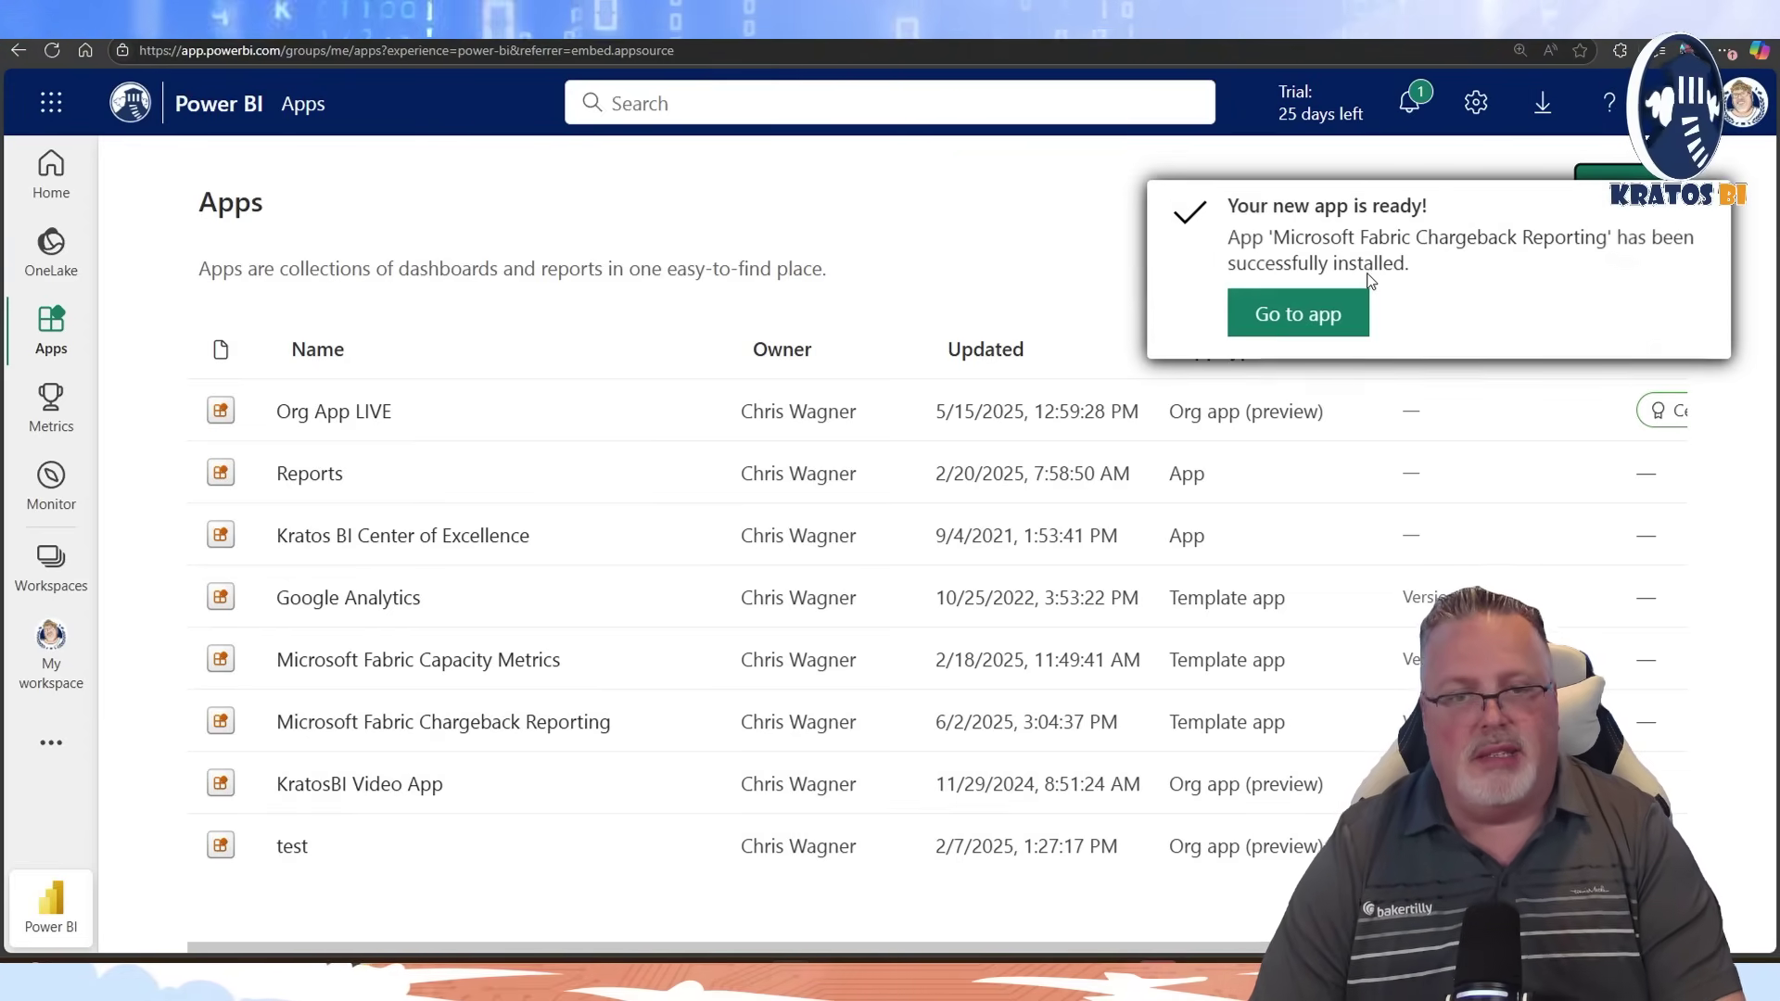
Step: Open the installed app and set Connect your data's Days Ago to Start to 30
{"action": "left_click", "coordinate": [1308, 326]}
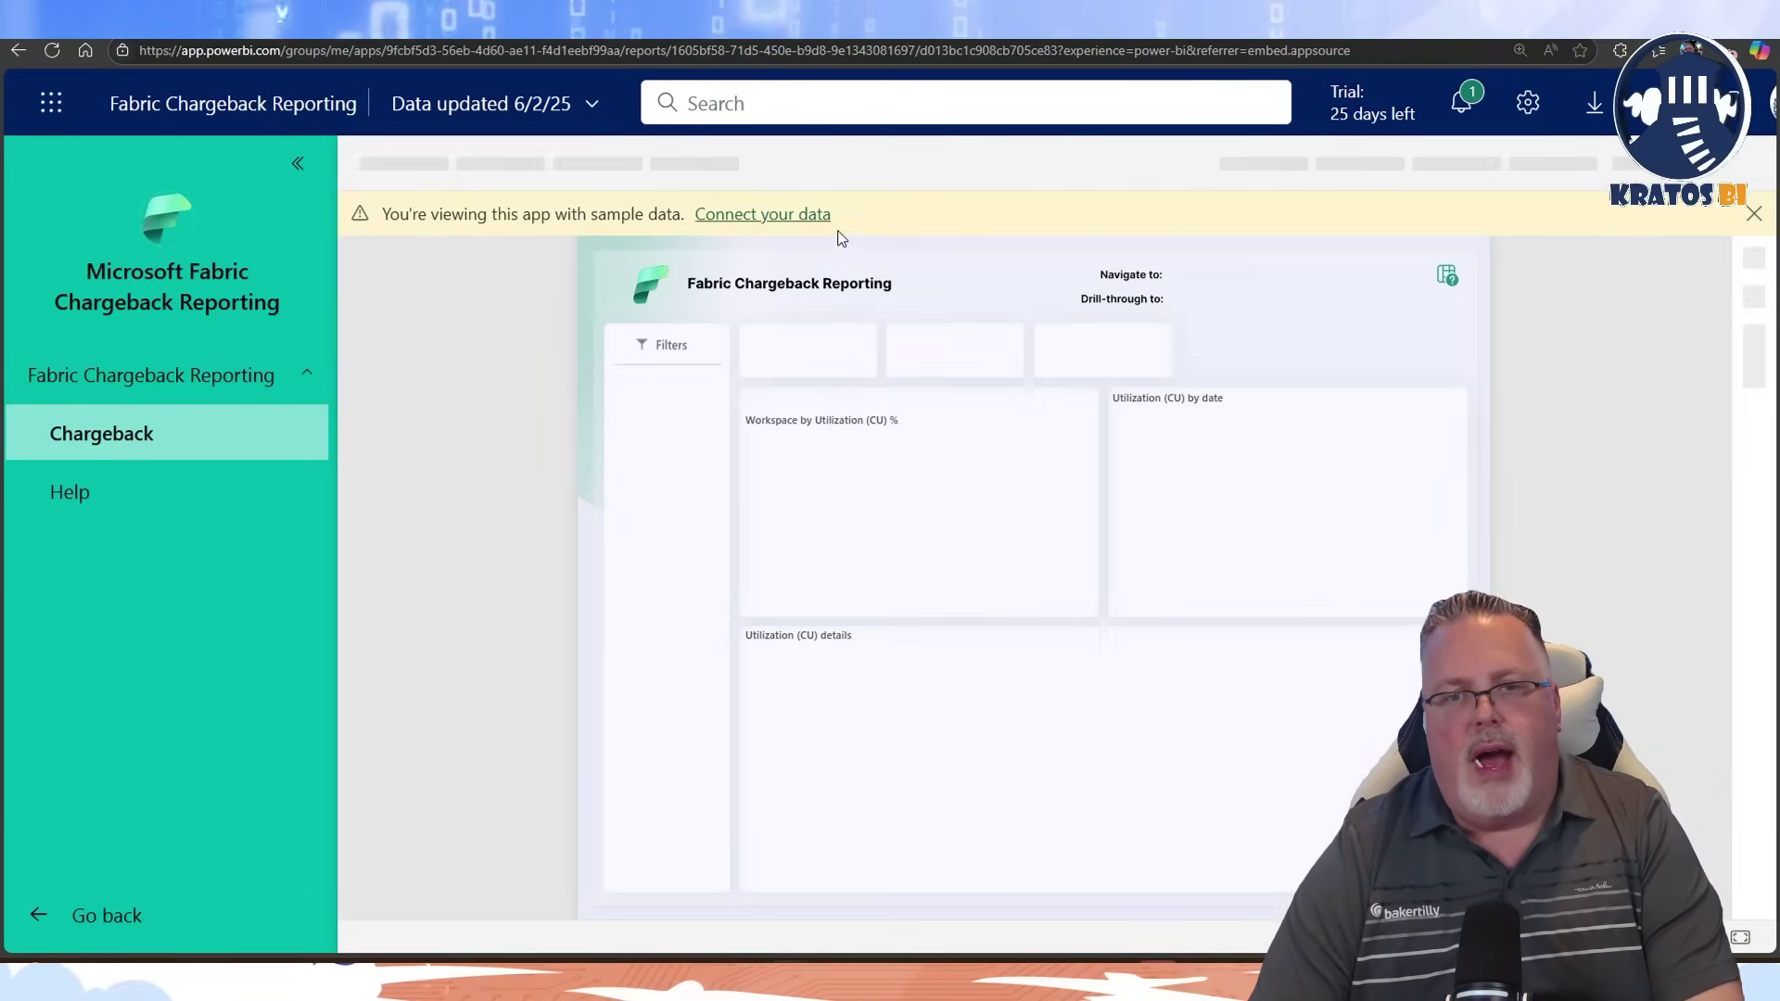
{"action": "left_click", "coordinate": [808, 215]}
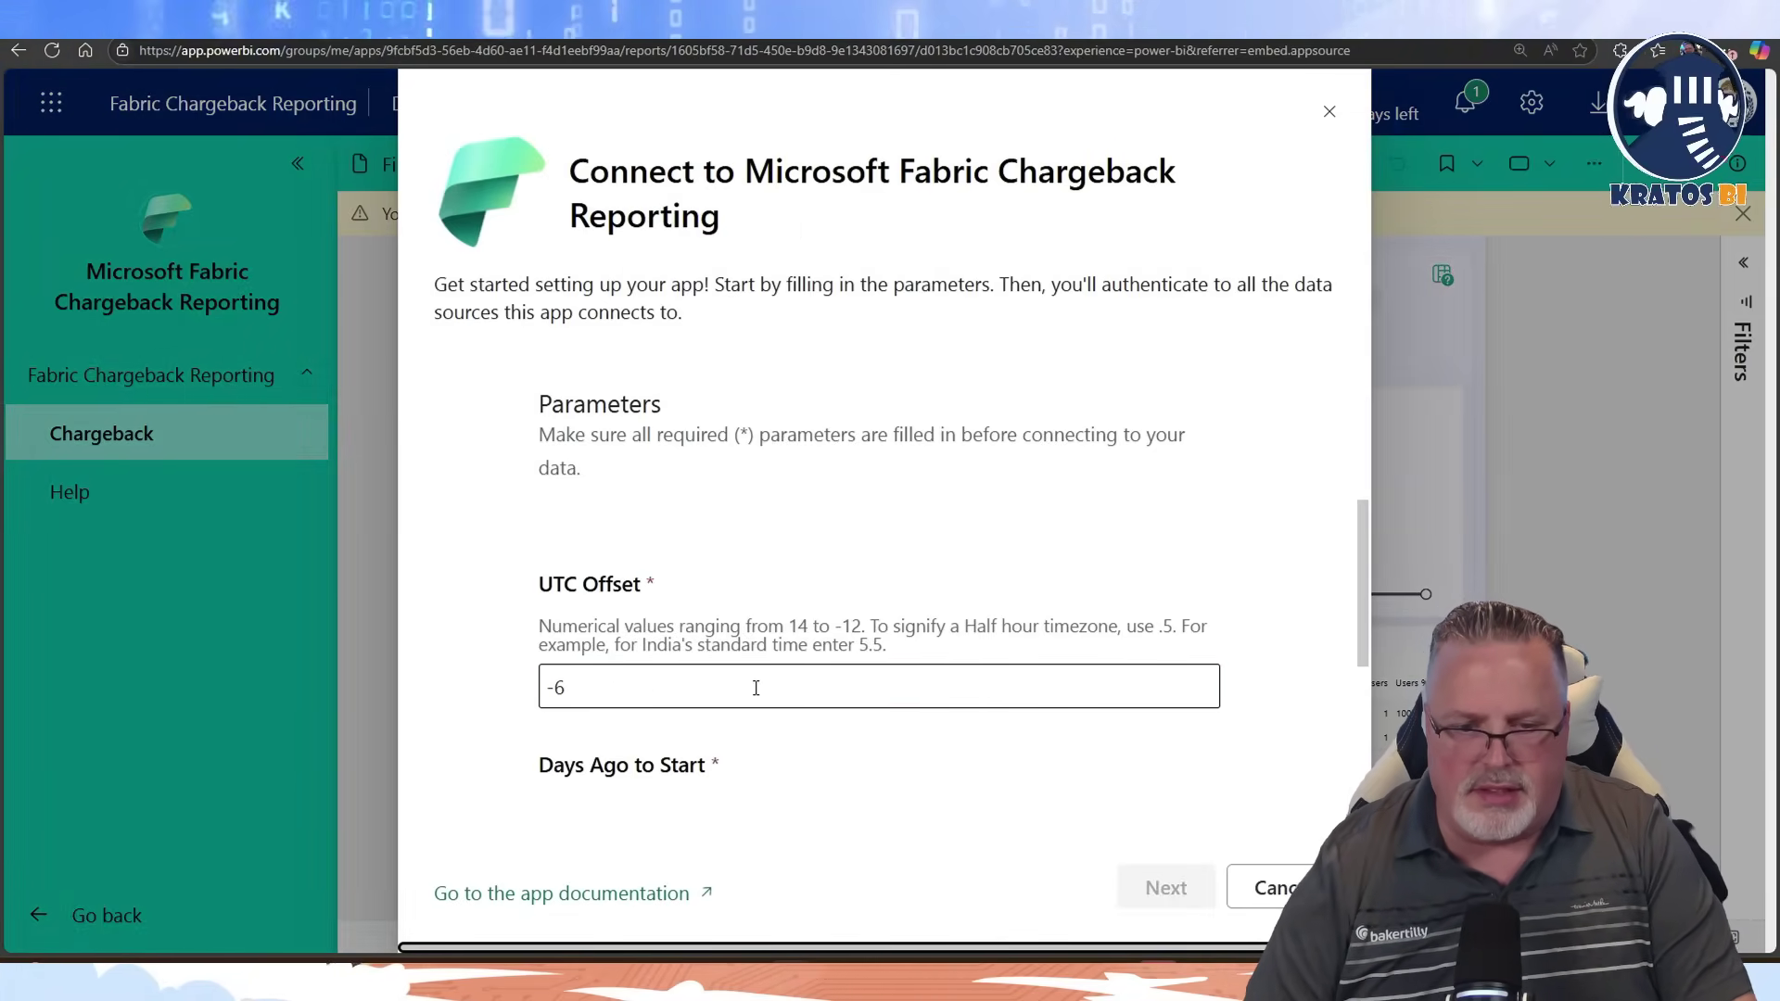
{"action": "scroll", "coordinate": [895, 763], "scroll_direction": "down", "scroll_amount": 2}
{"action": "scroll", "coordinate": [930, 778], "scroll_direction": "up", "scroll_amount": 2}
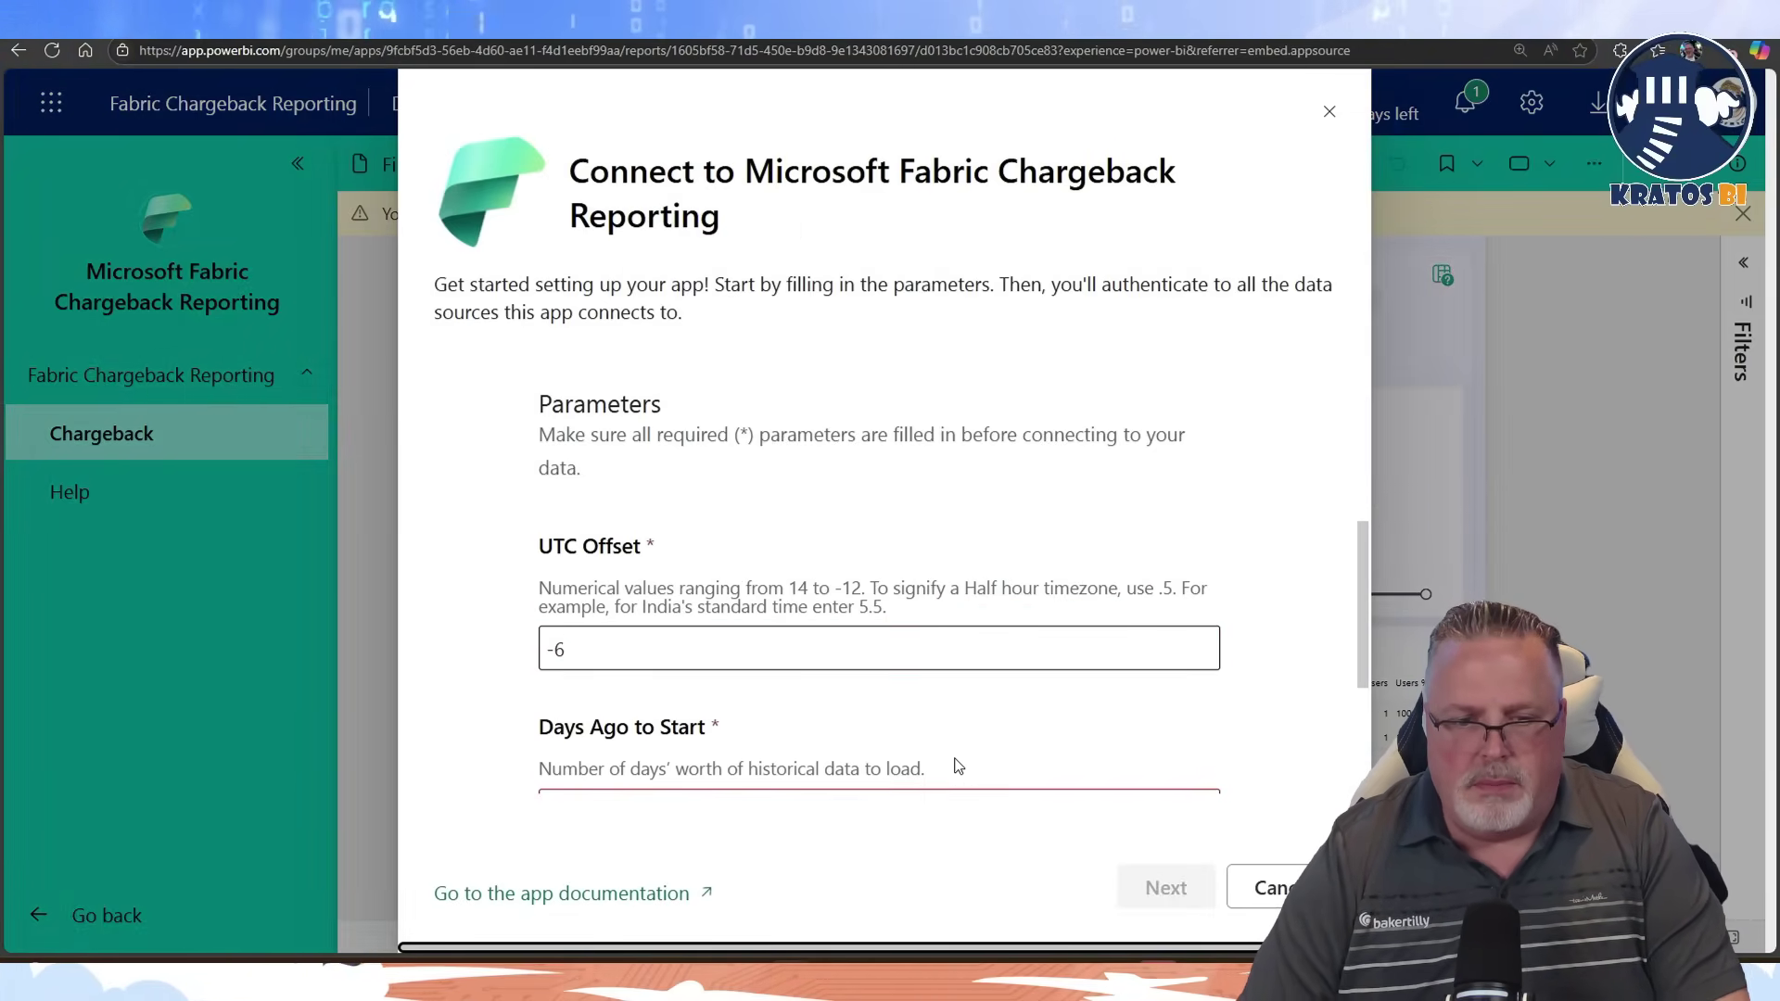
{"action": "scroll", "coordinate": [958, 767], "scroll_direction": "down", "scroll_amount": 2}
{"action": "left_click", "coordinate": [1202, 628]}
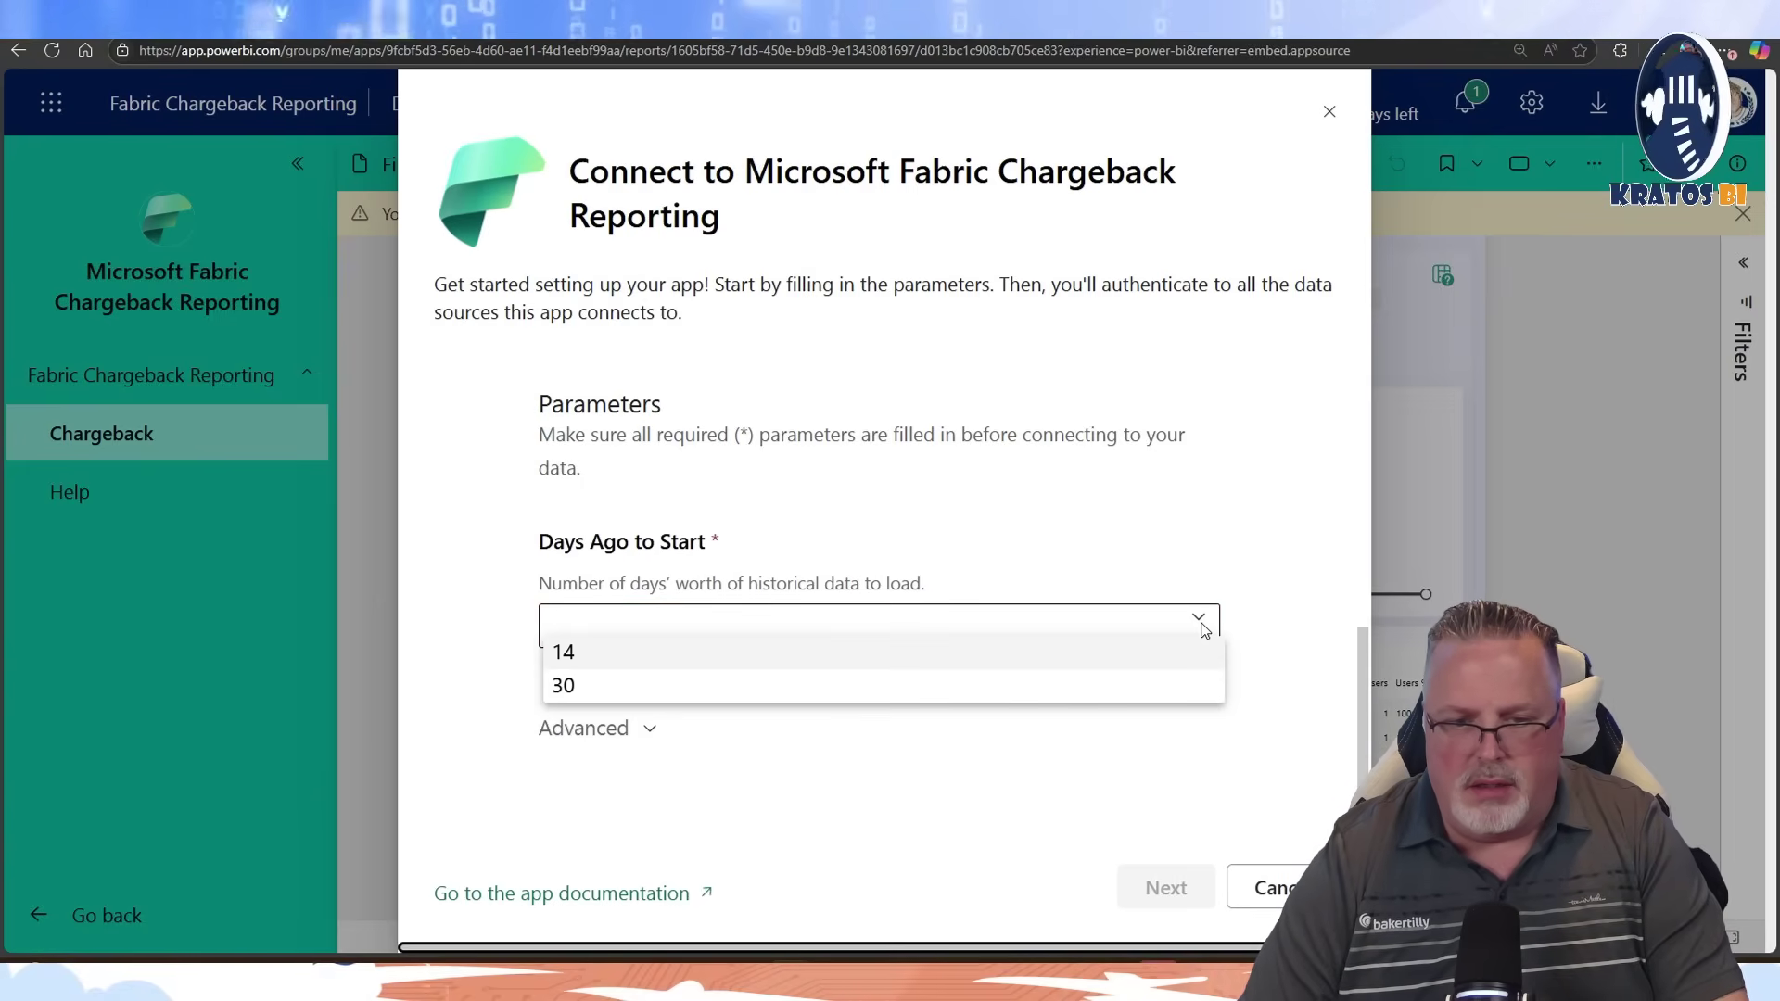
{"action": "left_click", "coordinate": [1036, 688]}
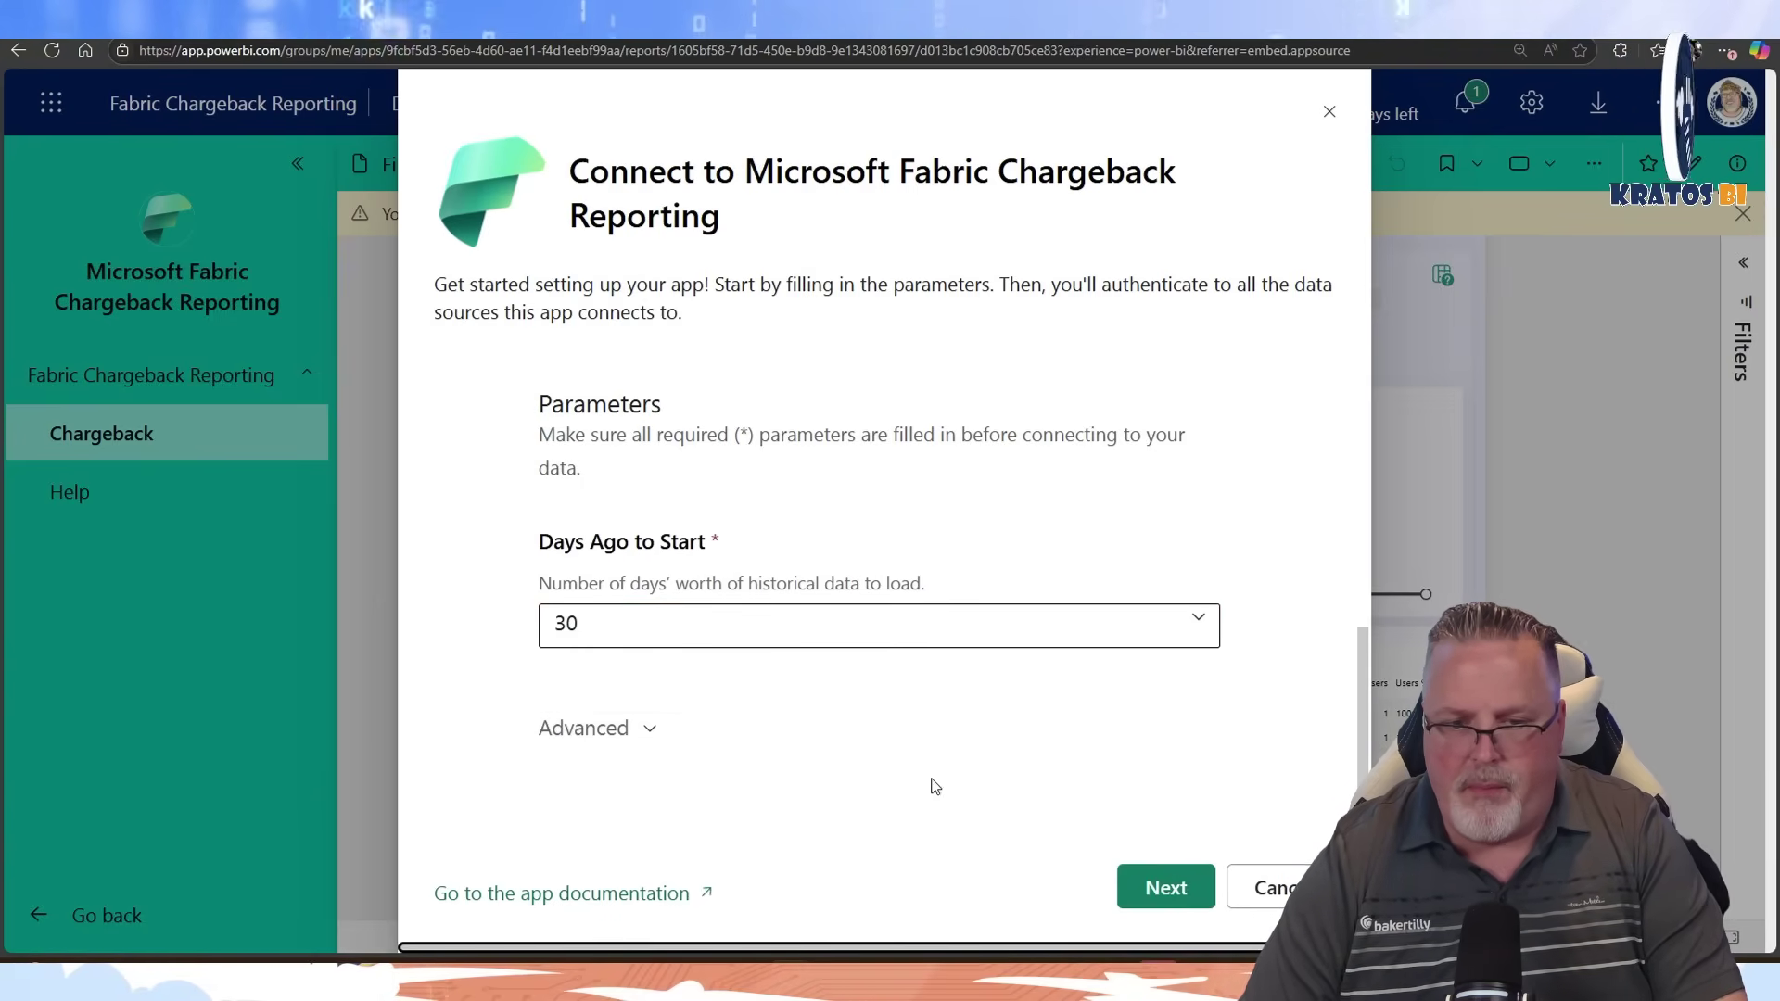
Step: Keep auto-refresh on and sign in with the existing account to connect capacity data
{"action": "left_click", "coordinate": [651, 731]}
{"action": "scroll", "coordinate": [908, 723], "scroll_direction": "down", "scroll_amount": 2}
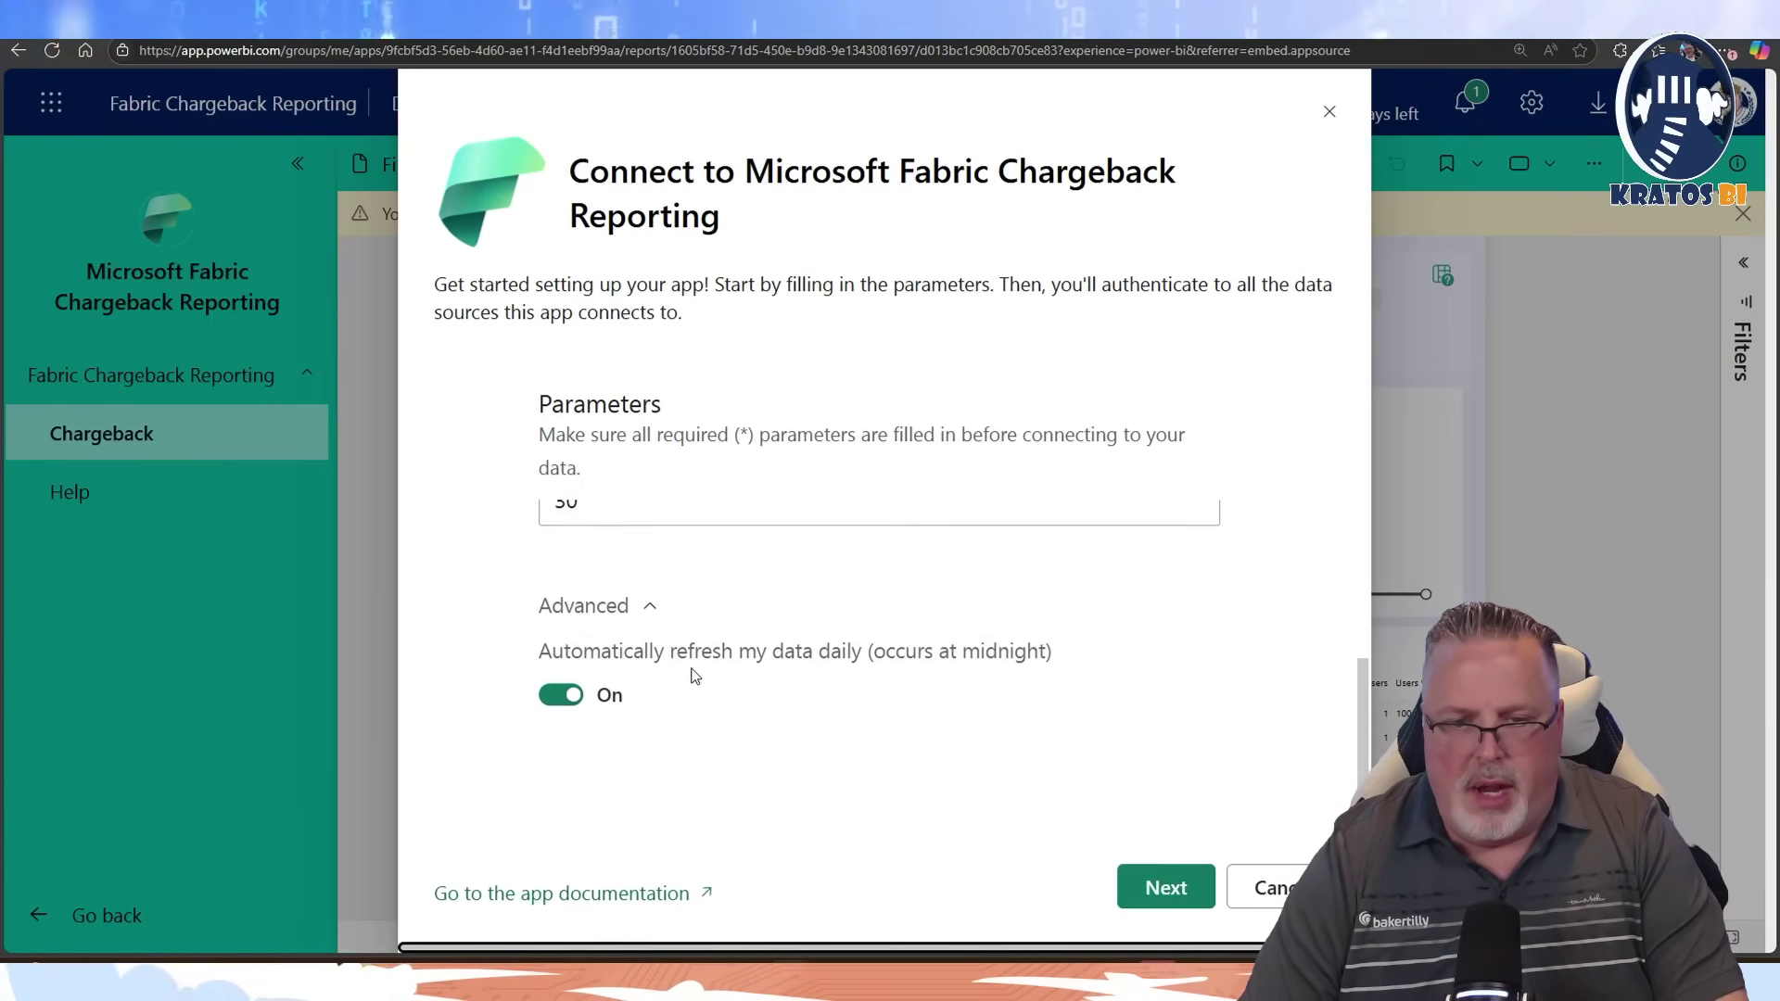
{"action": "left_click", "coordinate": [1173, 885]}
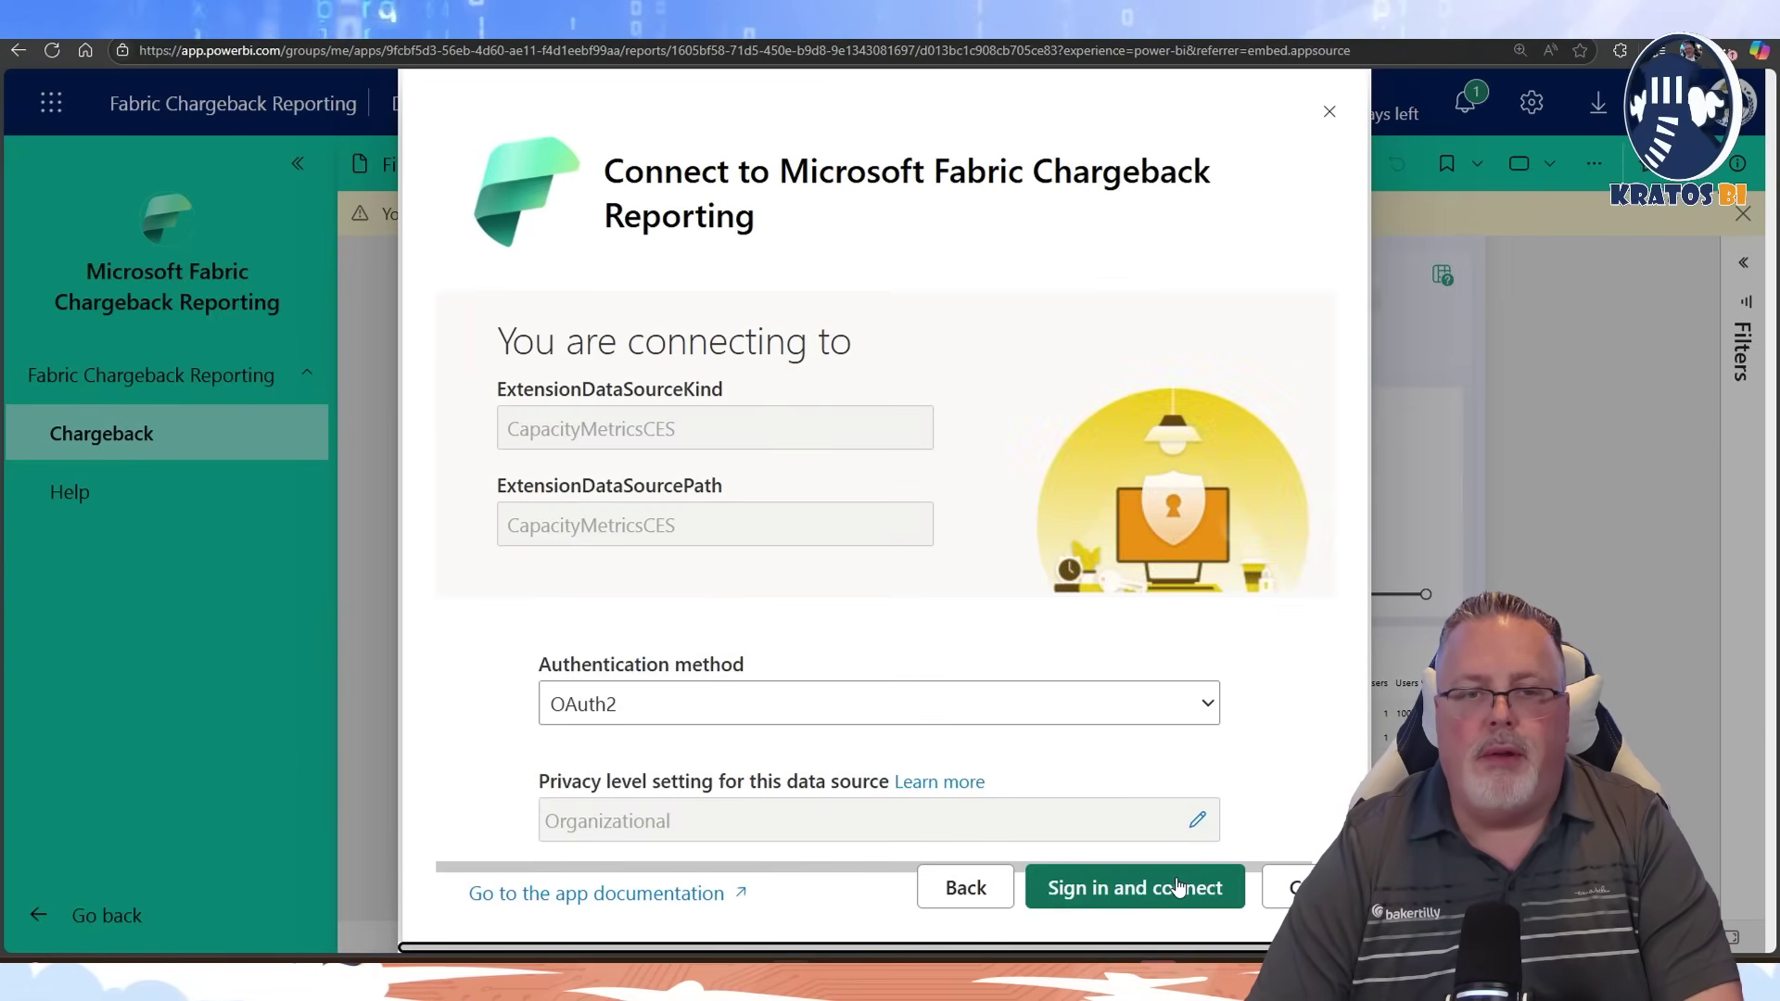
{"action": "left_click", "coordinate": [1106, 890]}
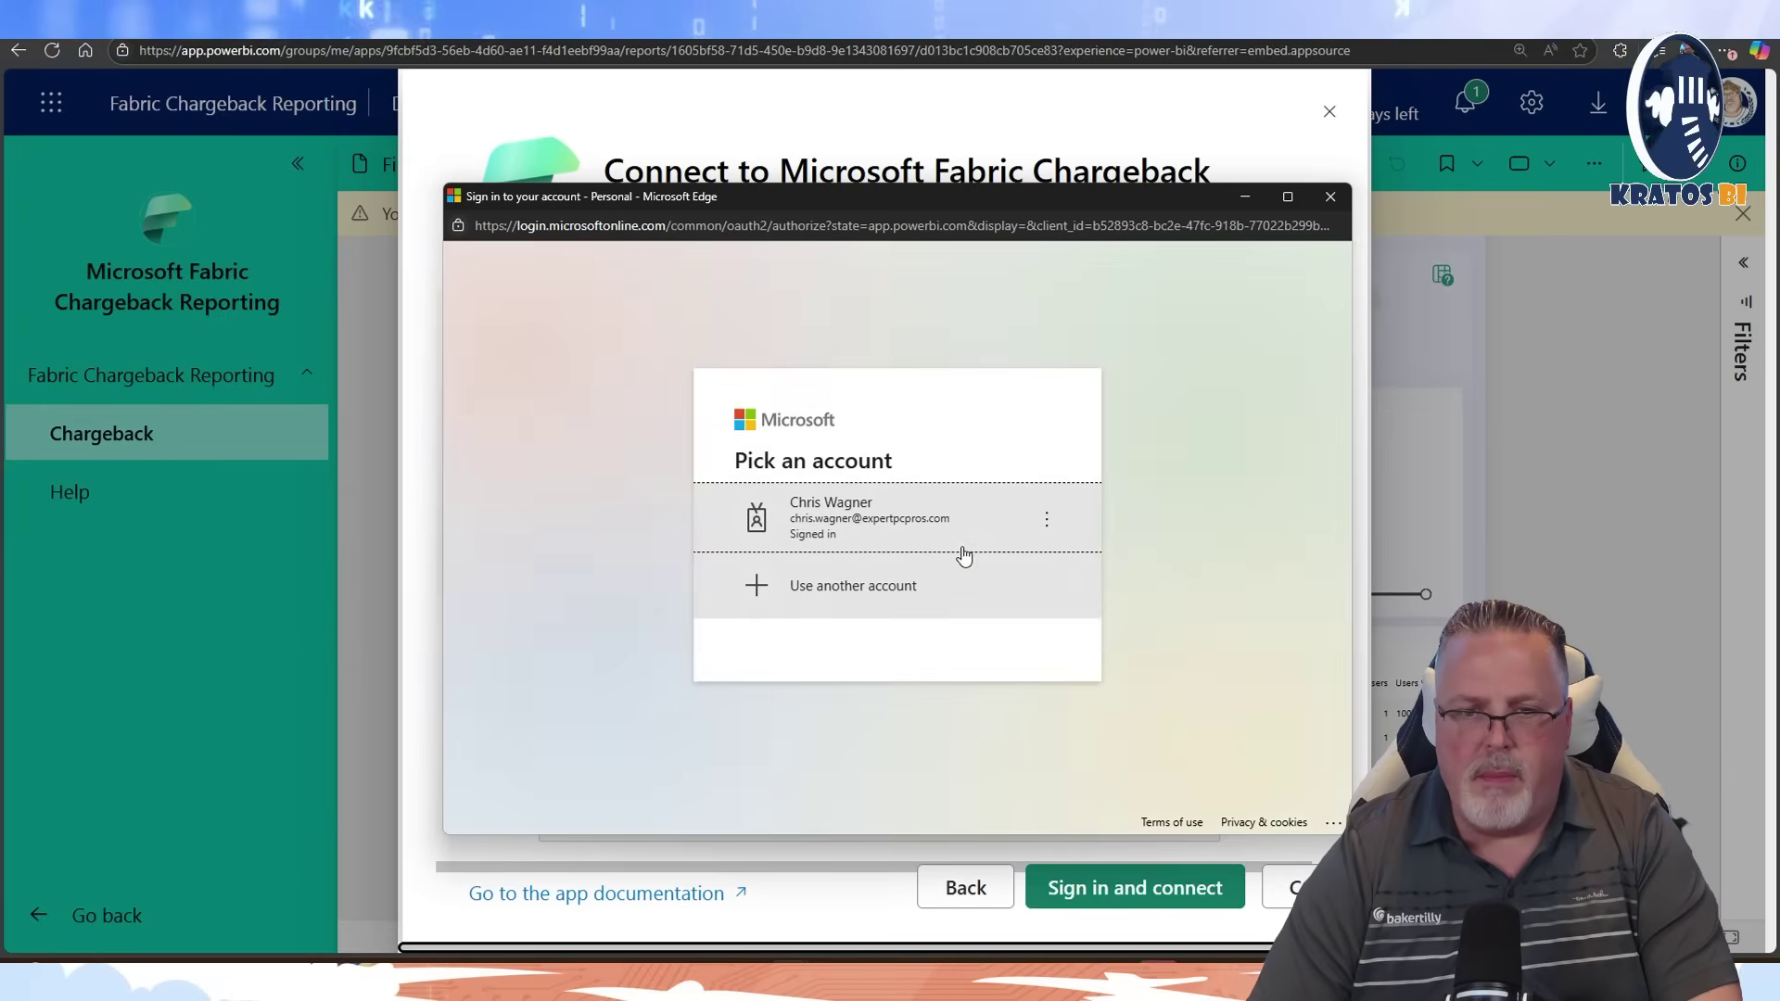
{"action": "left_click", "coordinate": [914, 520]}
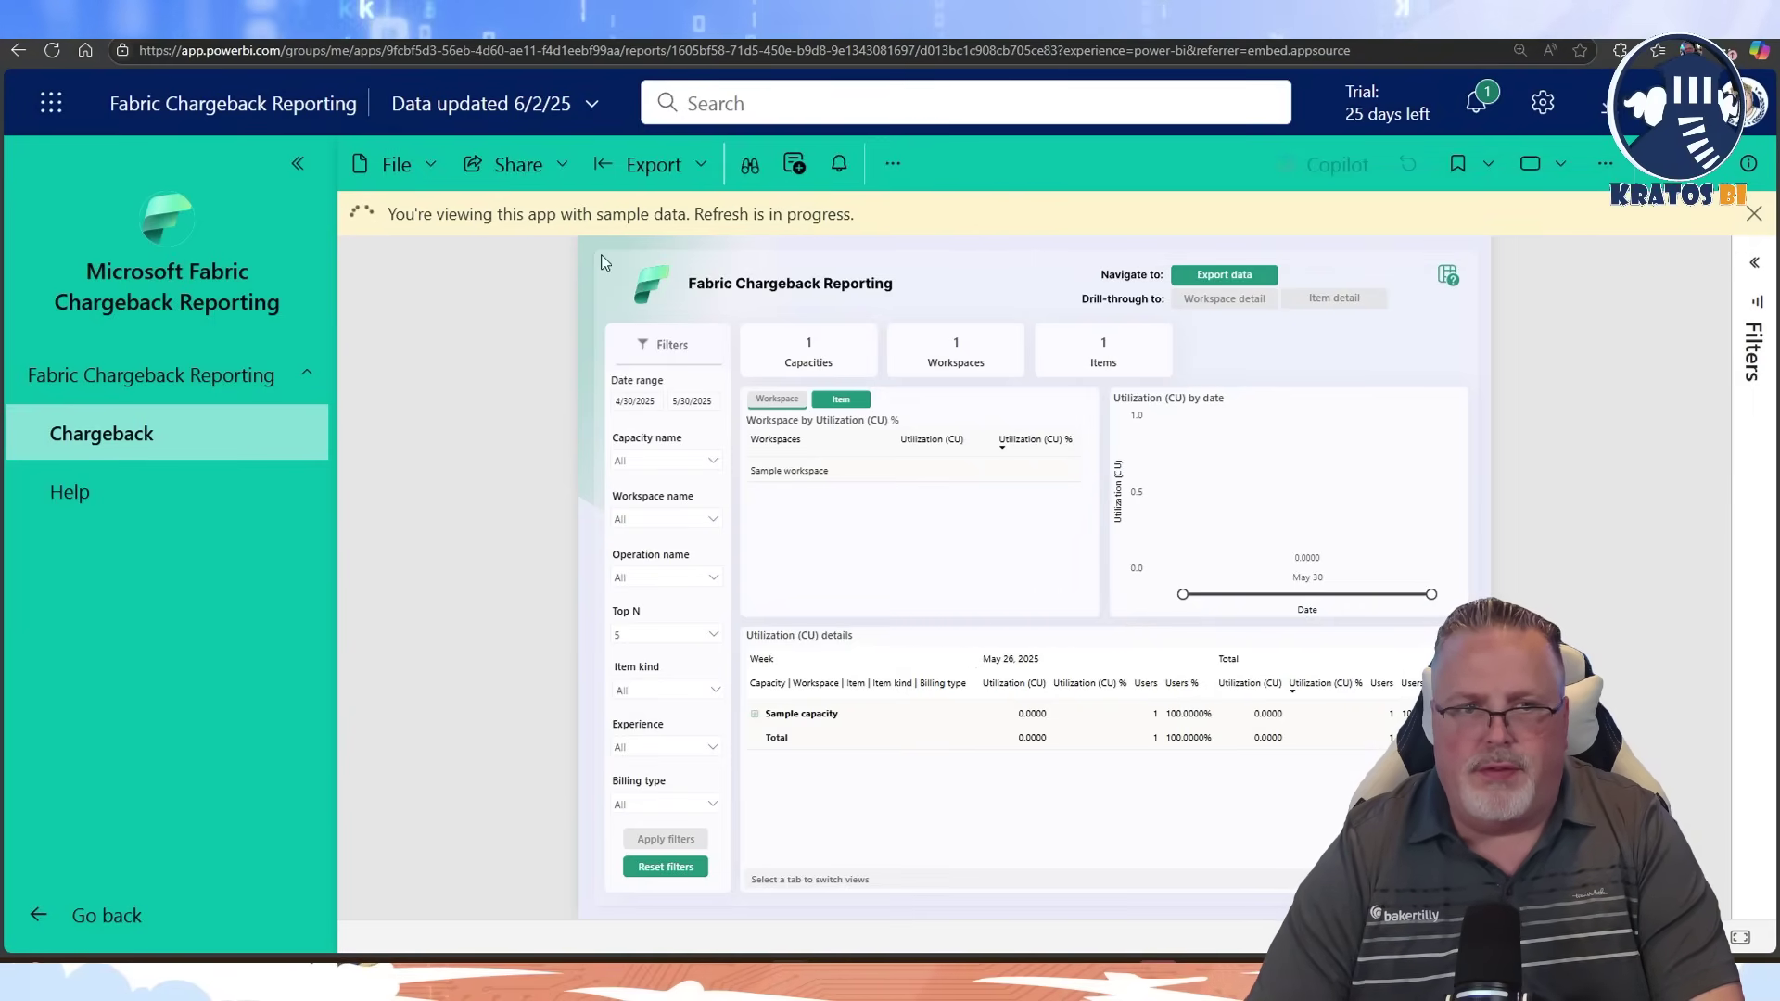
Step: Glance at the report details and app launcher, then go back toward the Apps list
{"action": "left_click", "coordinate": [303, 107]}
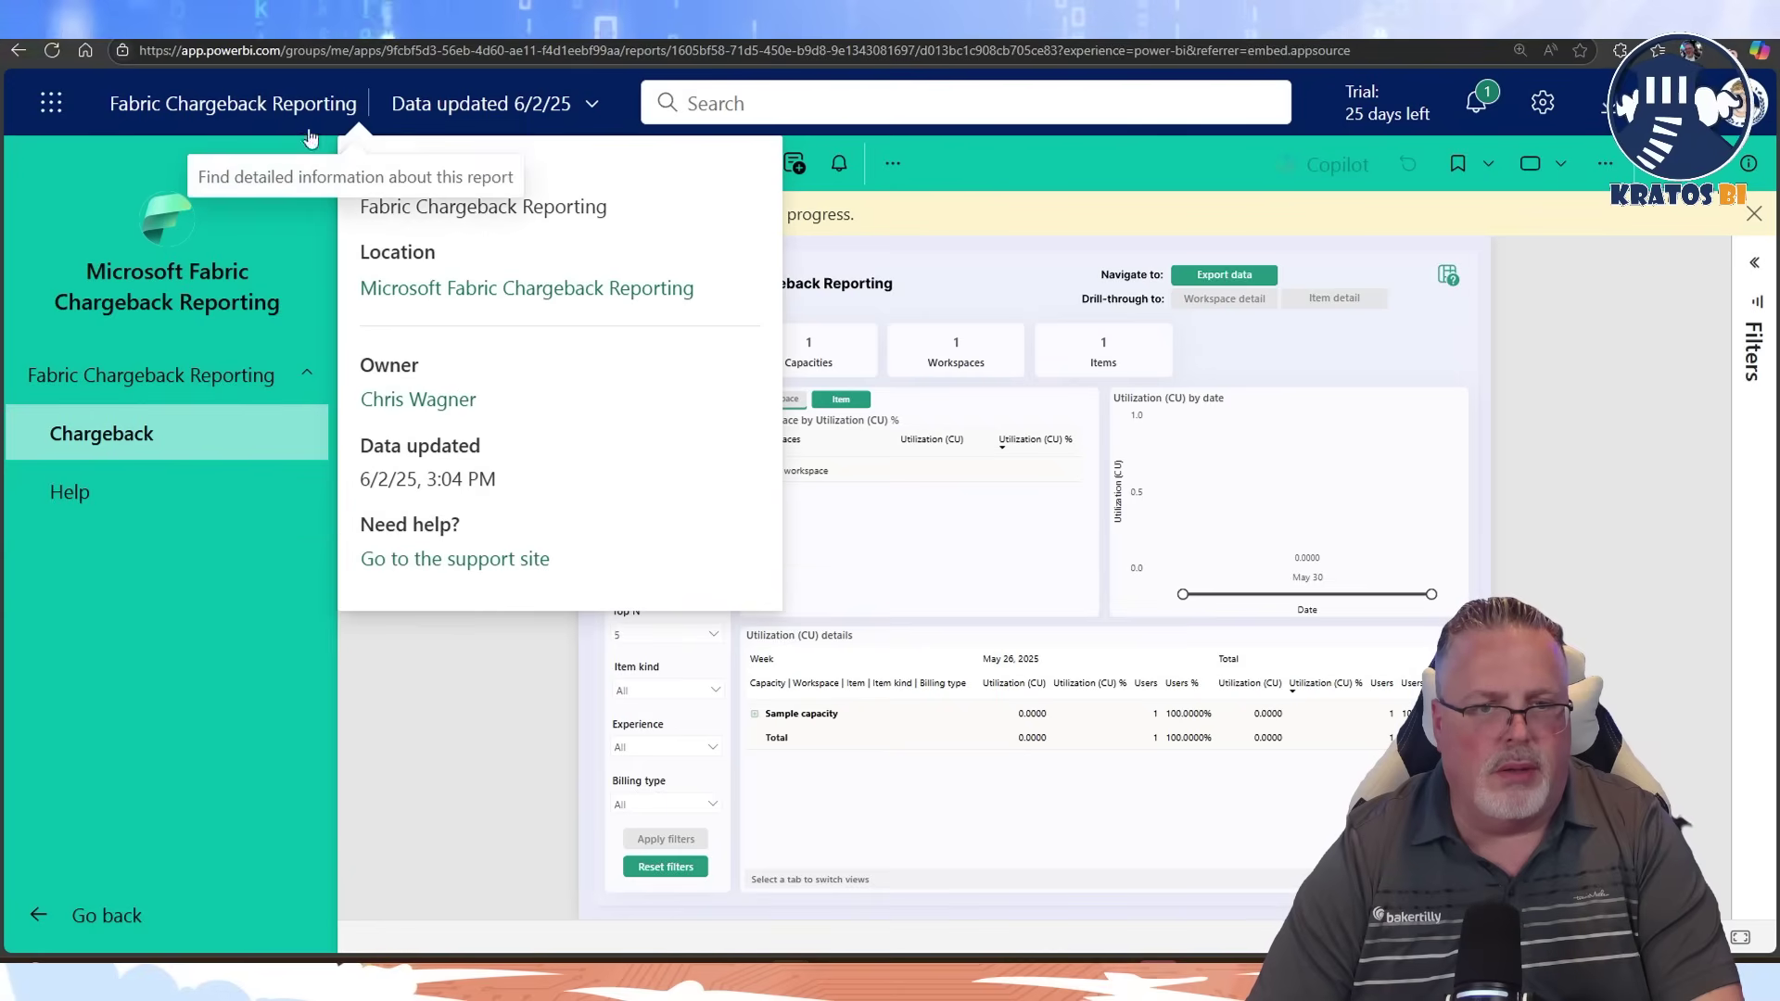
{"action": "left_click", "coordinate": [451, 289]}
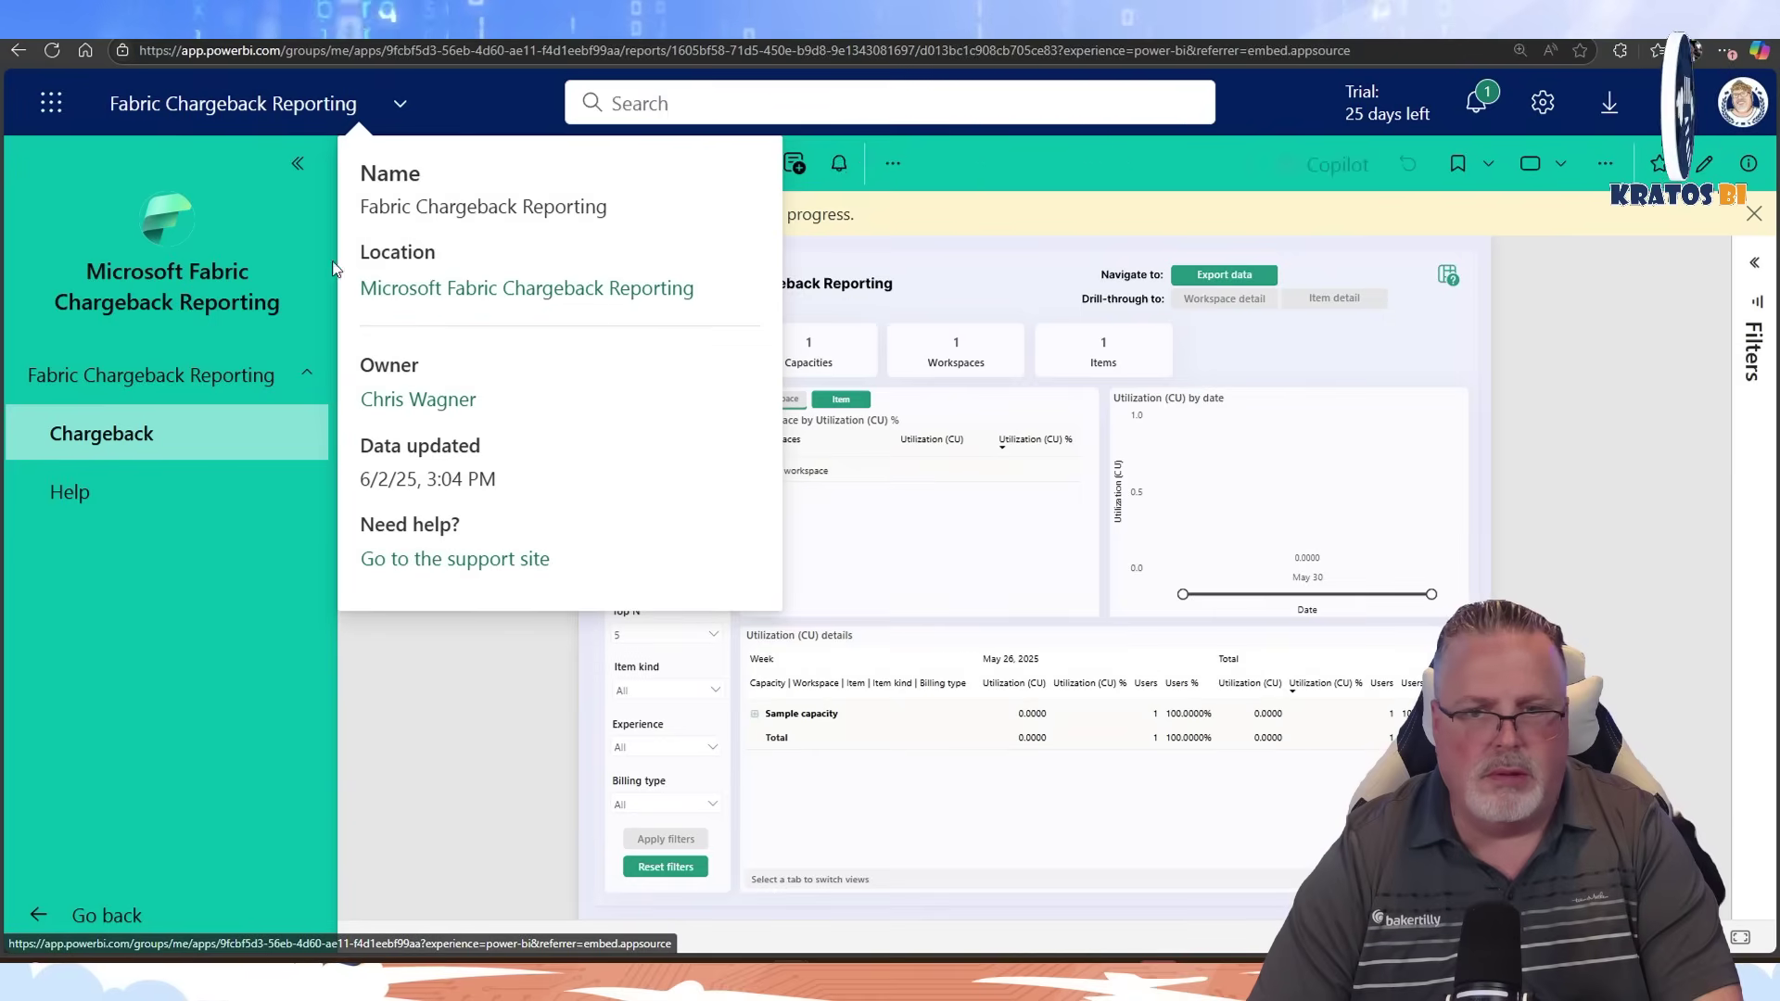
{"action": "left_click", "coordinate": [347, 203]}
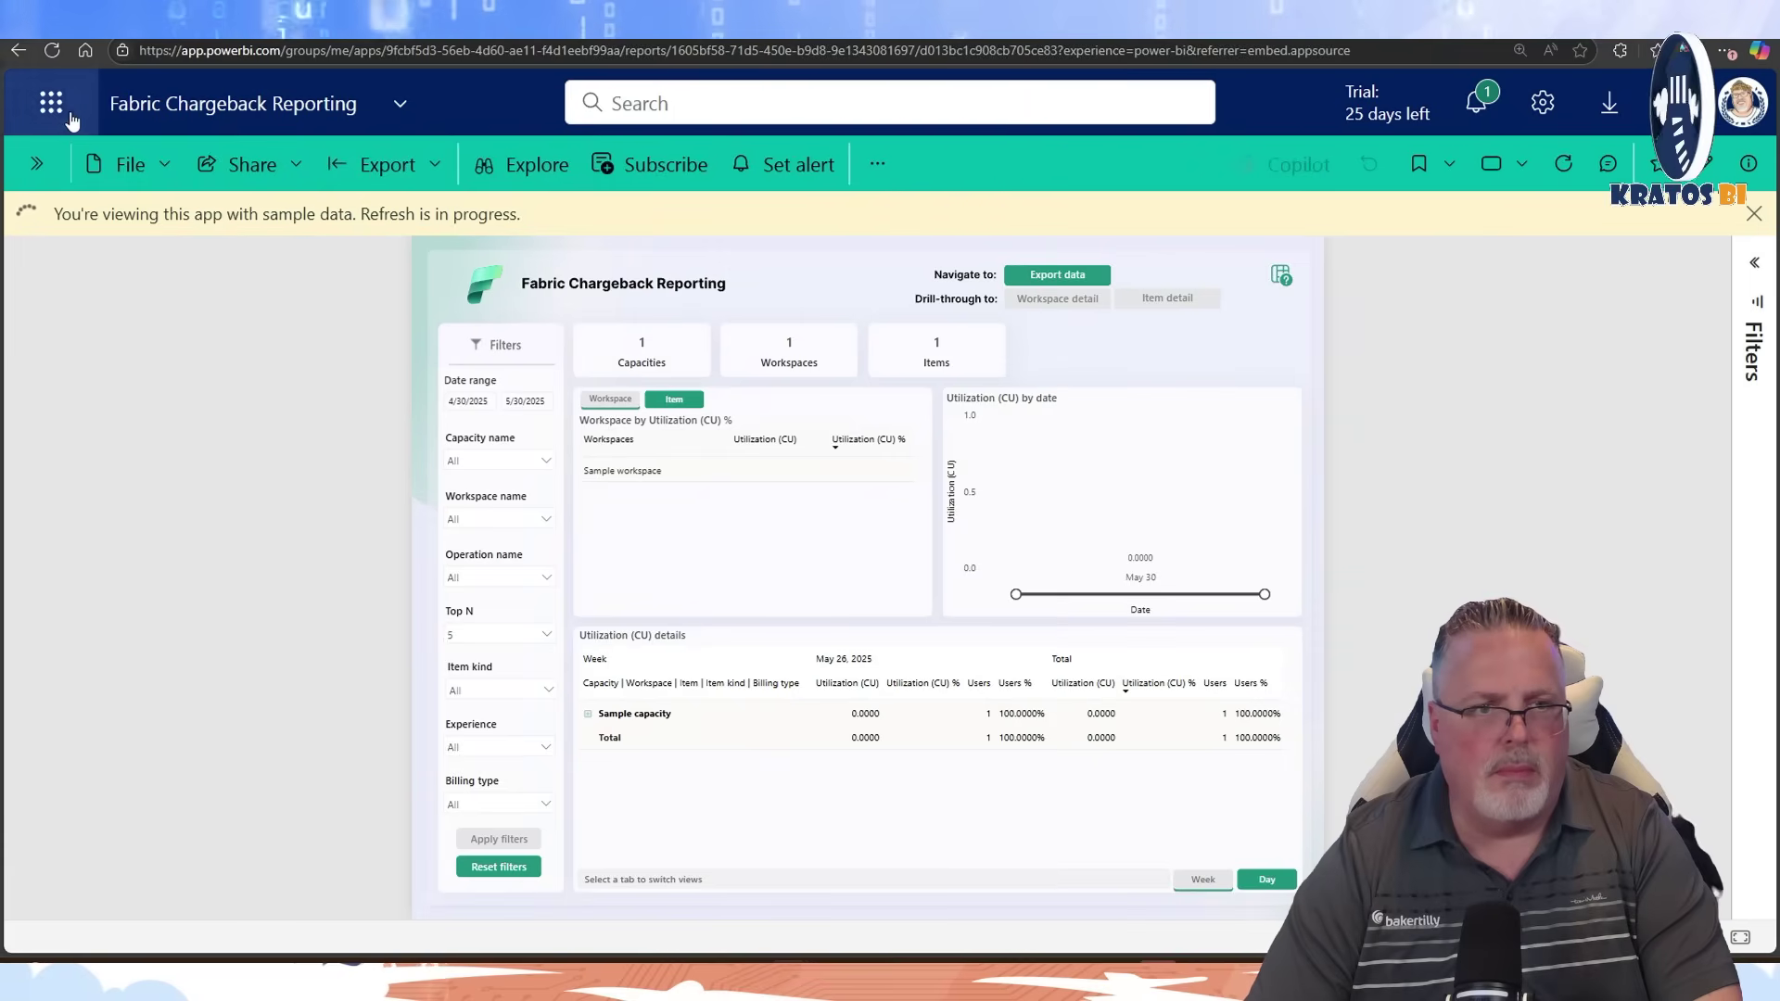
{"action": "left_click", "coordinate": [51, 102]}
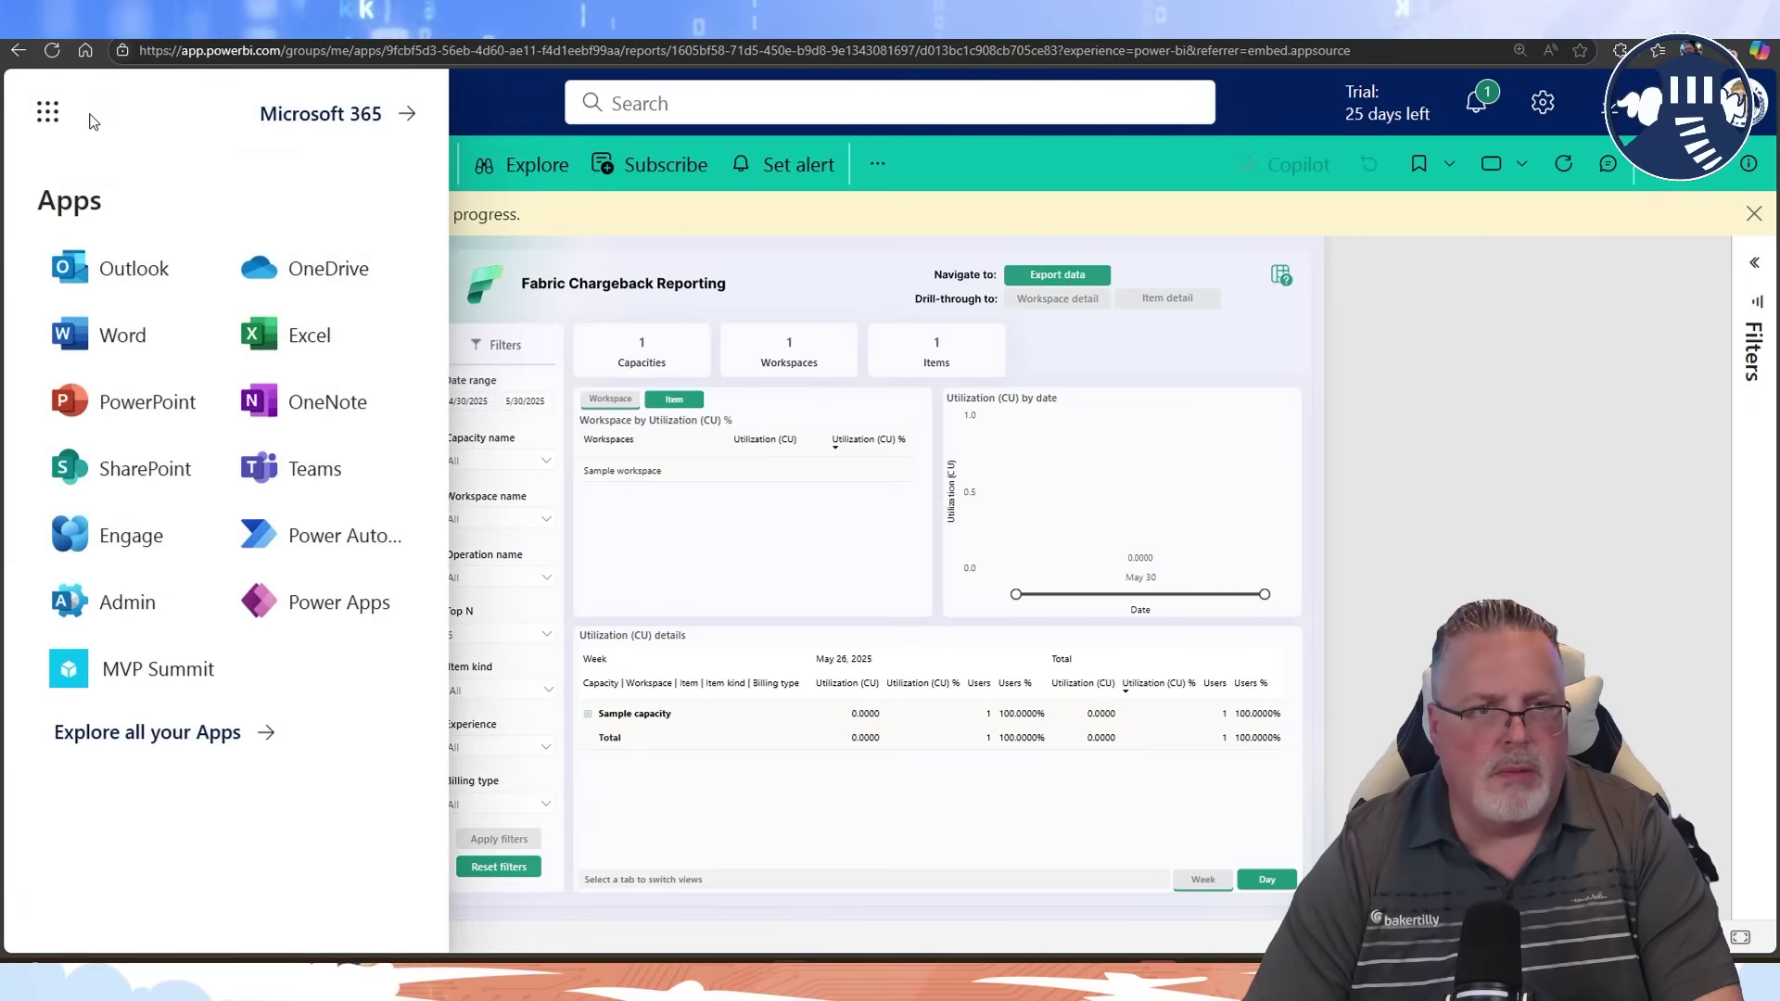
{"action": "left_click", "coordinate": [487, 104]}
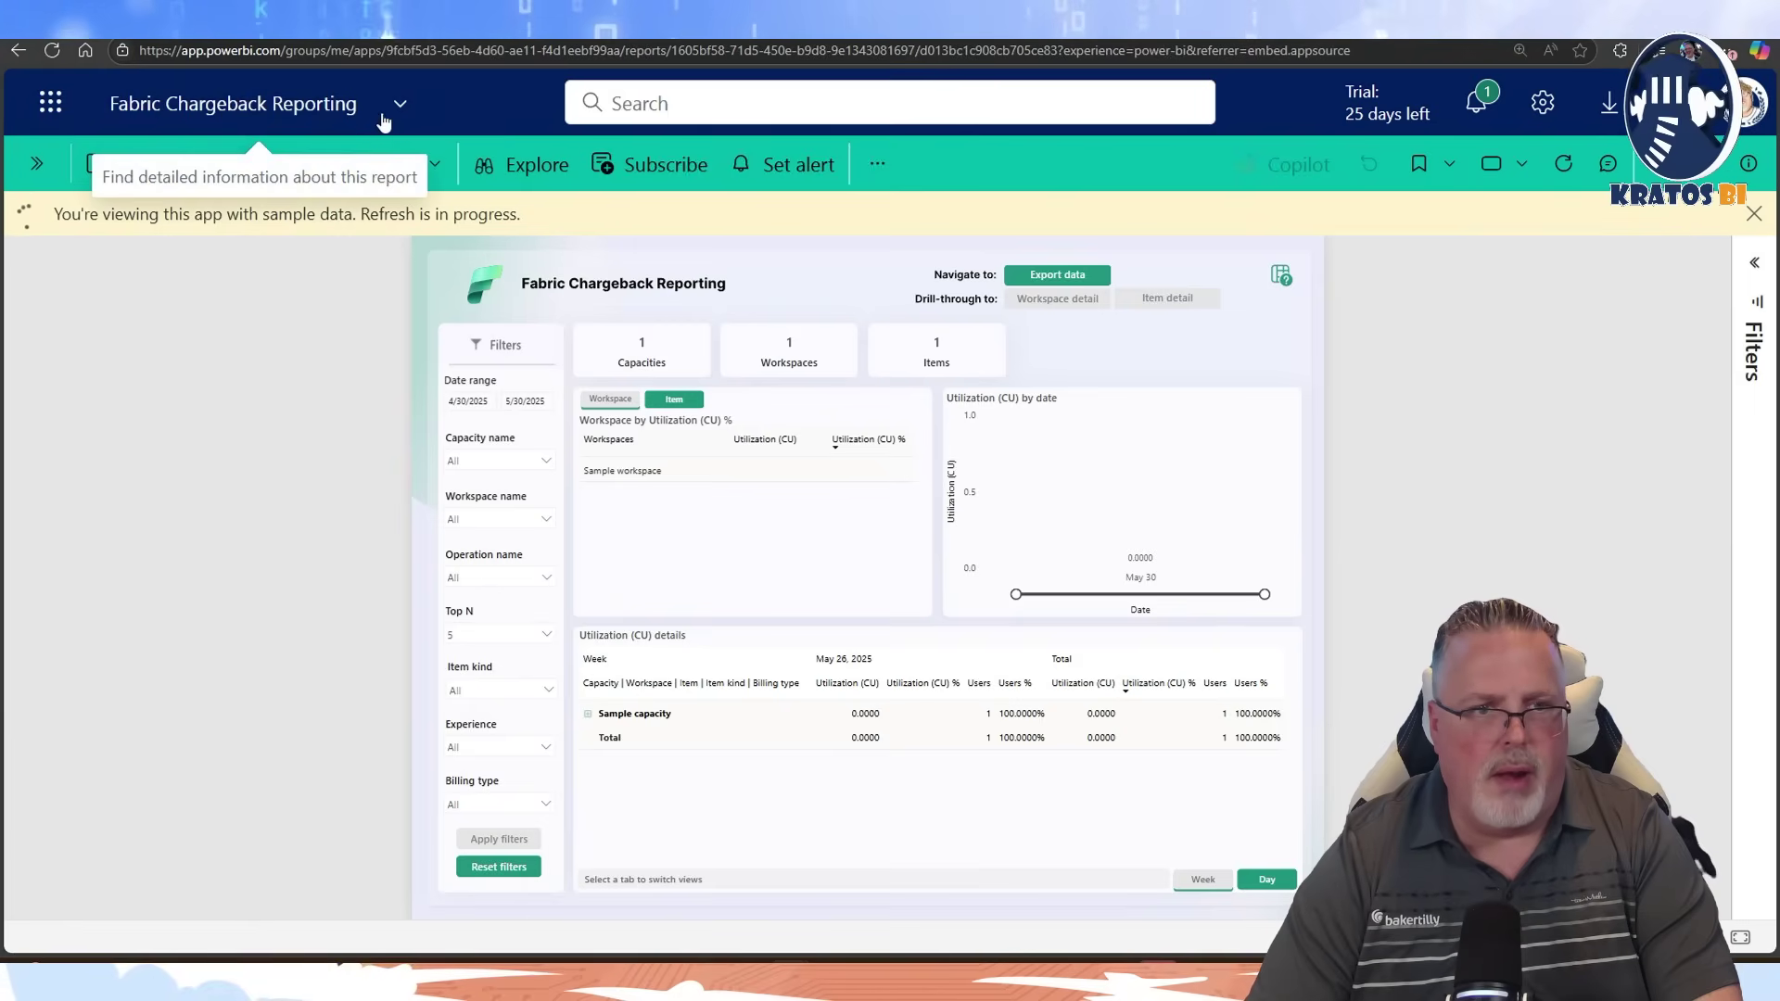
{"action": "left_click", "coordinate": [37, 164]}
Step: Browse the workspaces list, then reload the Apps page
{"action": "left_click", "coordinate": [111, 916]}
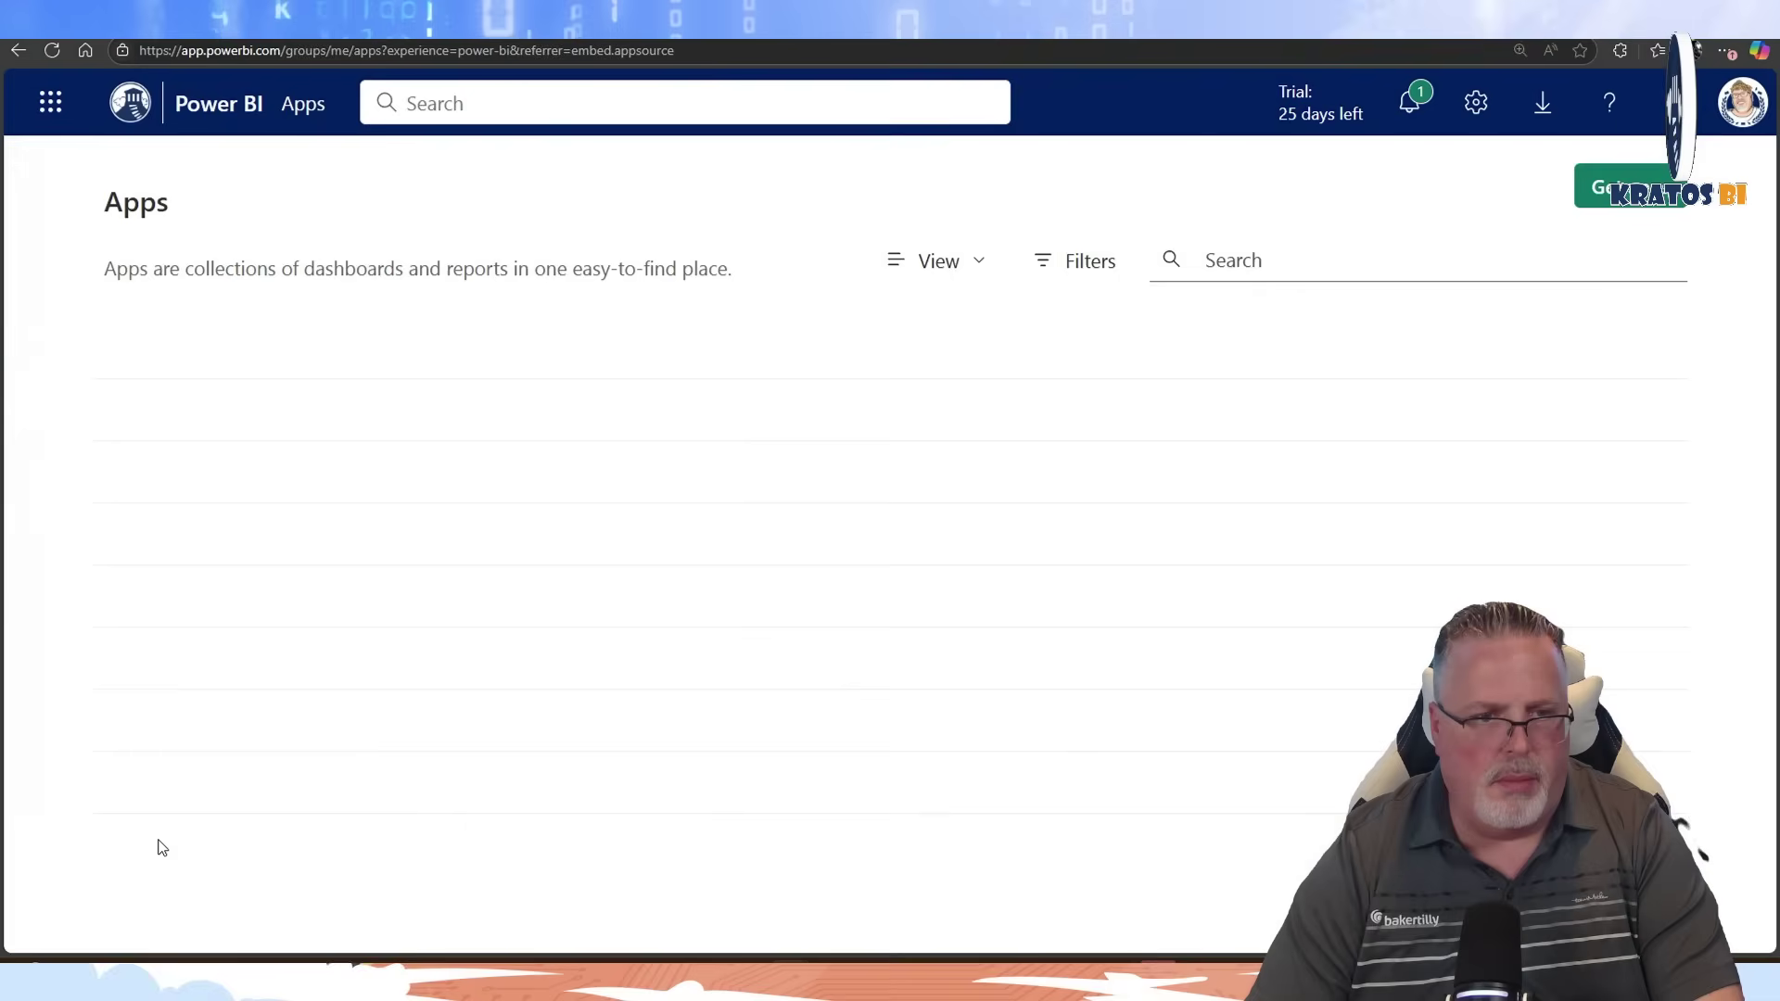
{"action": "left_click", "coordinate": [51, 561]}
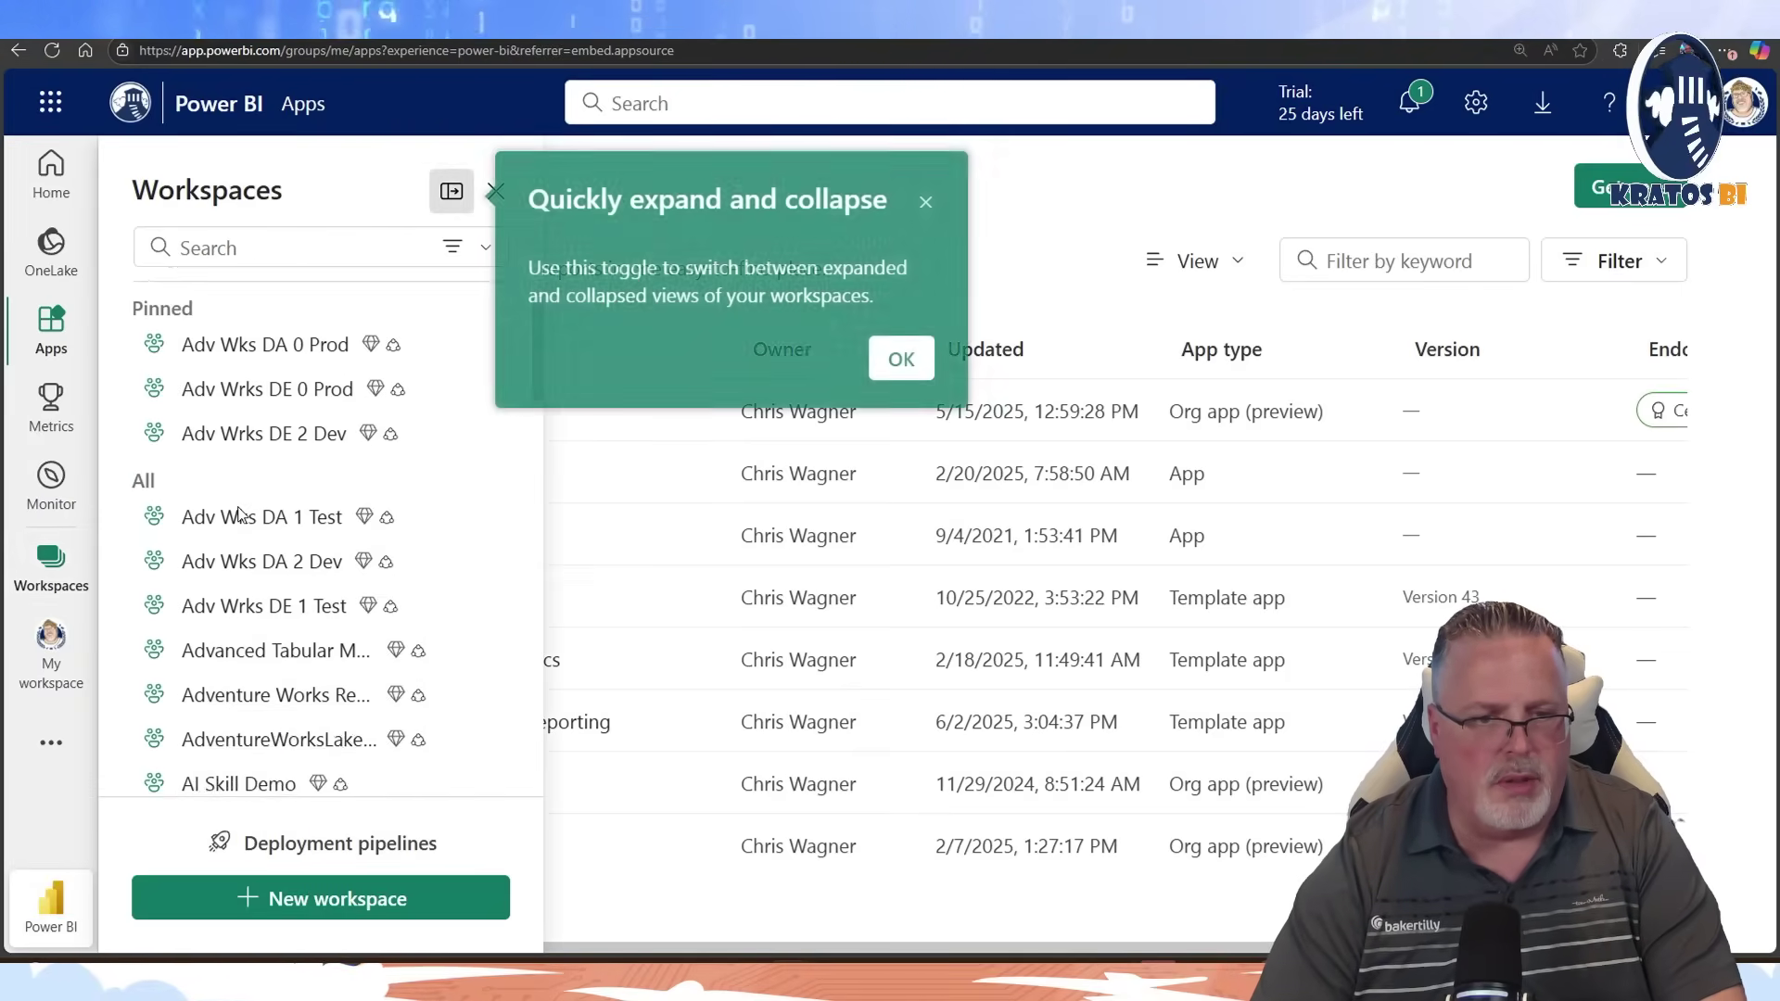
{"action": "scroll", "coordinate": [240, 512], "scroll_direction": "down", "scroll_amount": 5}
{"action": "scroll", "coordinate": [239, 513], "scroll_direction": "down", "scroll_amount": 1}
{"action": "scroll", "coordinate": [241, 514], "scroll_direction": "down", "scroll_amount": 5}
{"action": "scroll", "coordinate": [243, 514], "scroll_direction": "down", "scroll_amount": 3}
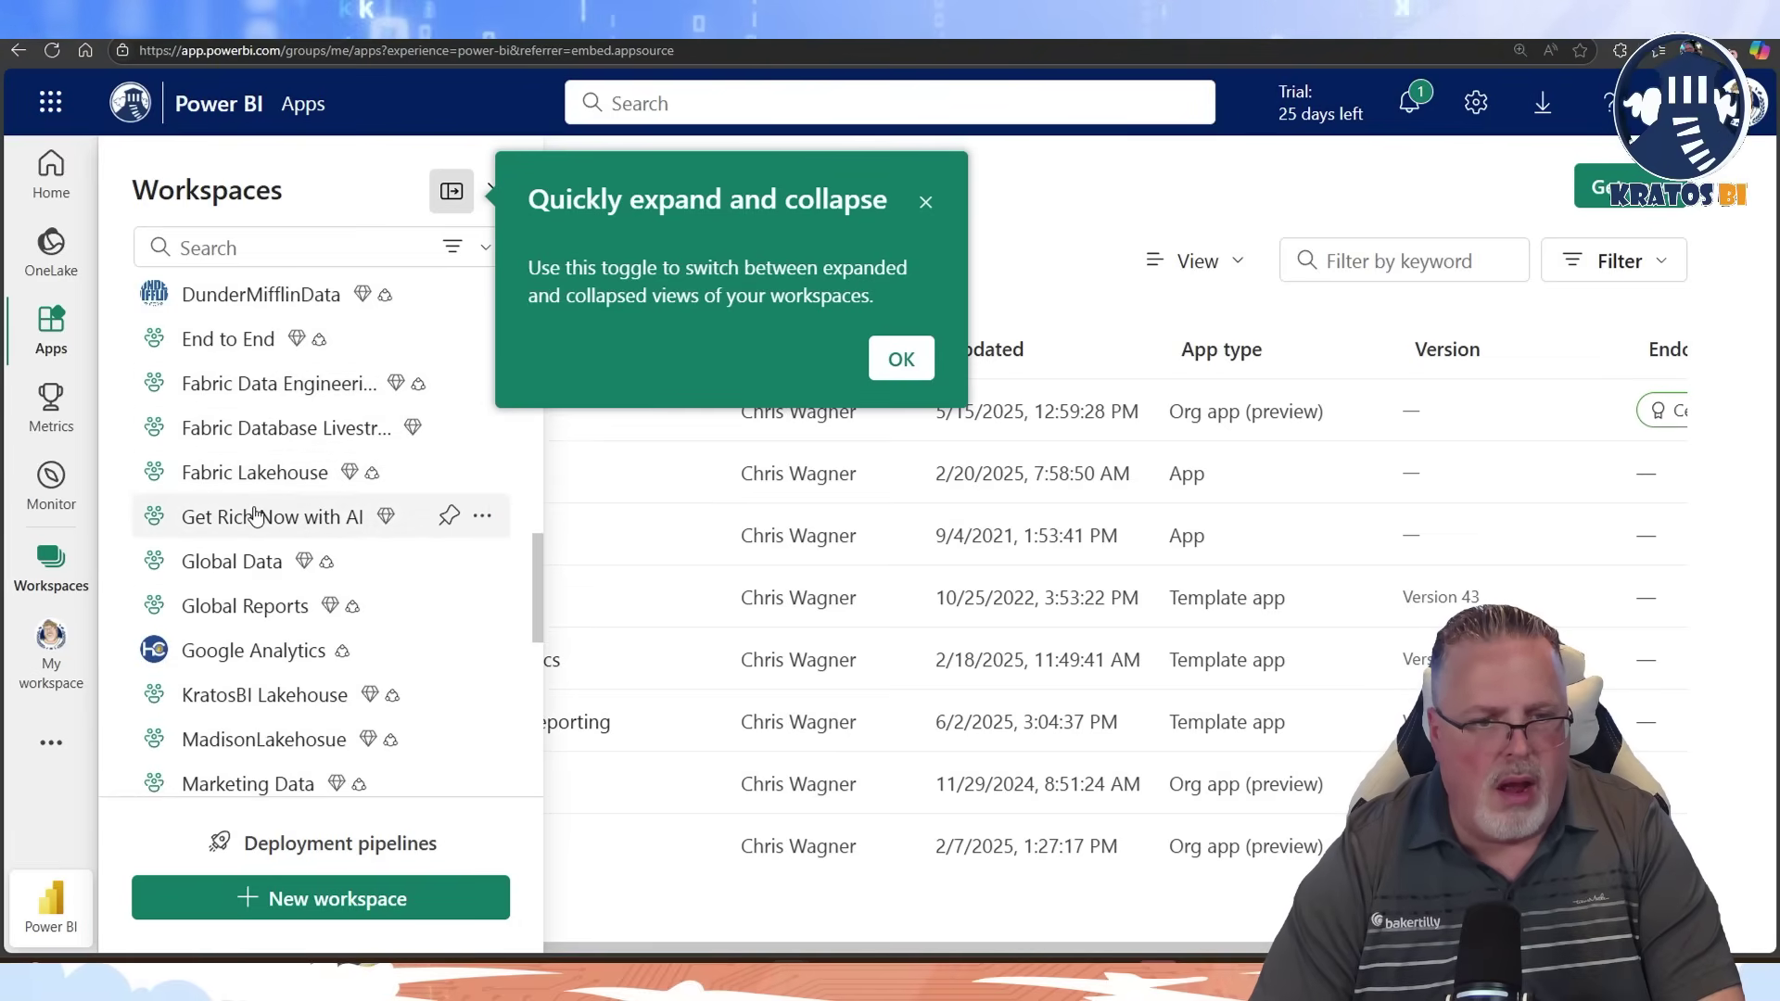
{"action": "left_click", "coordinate": [51, 52]}
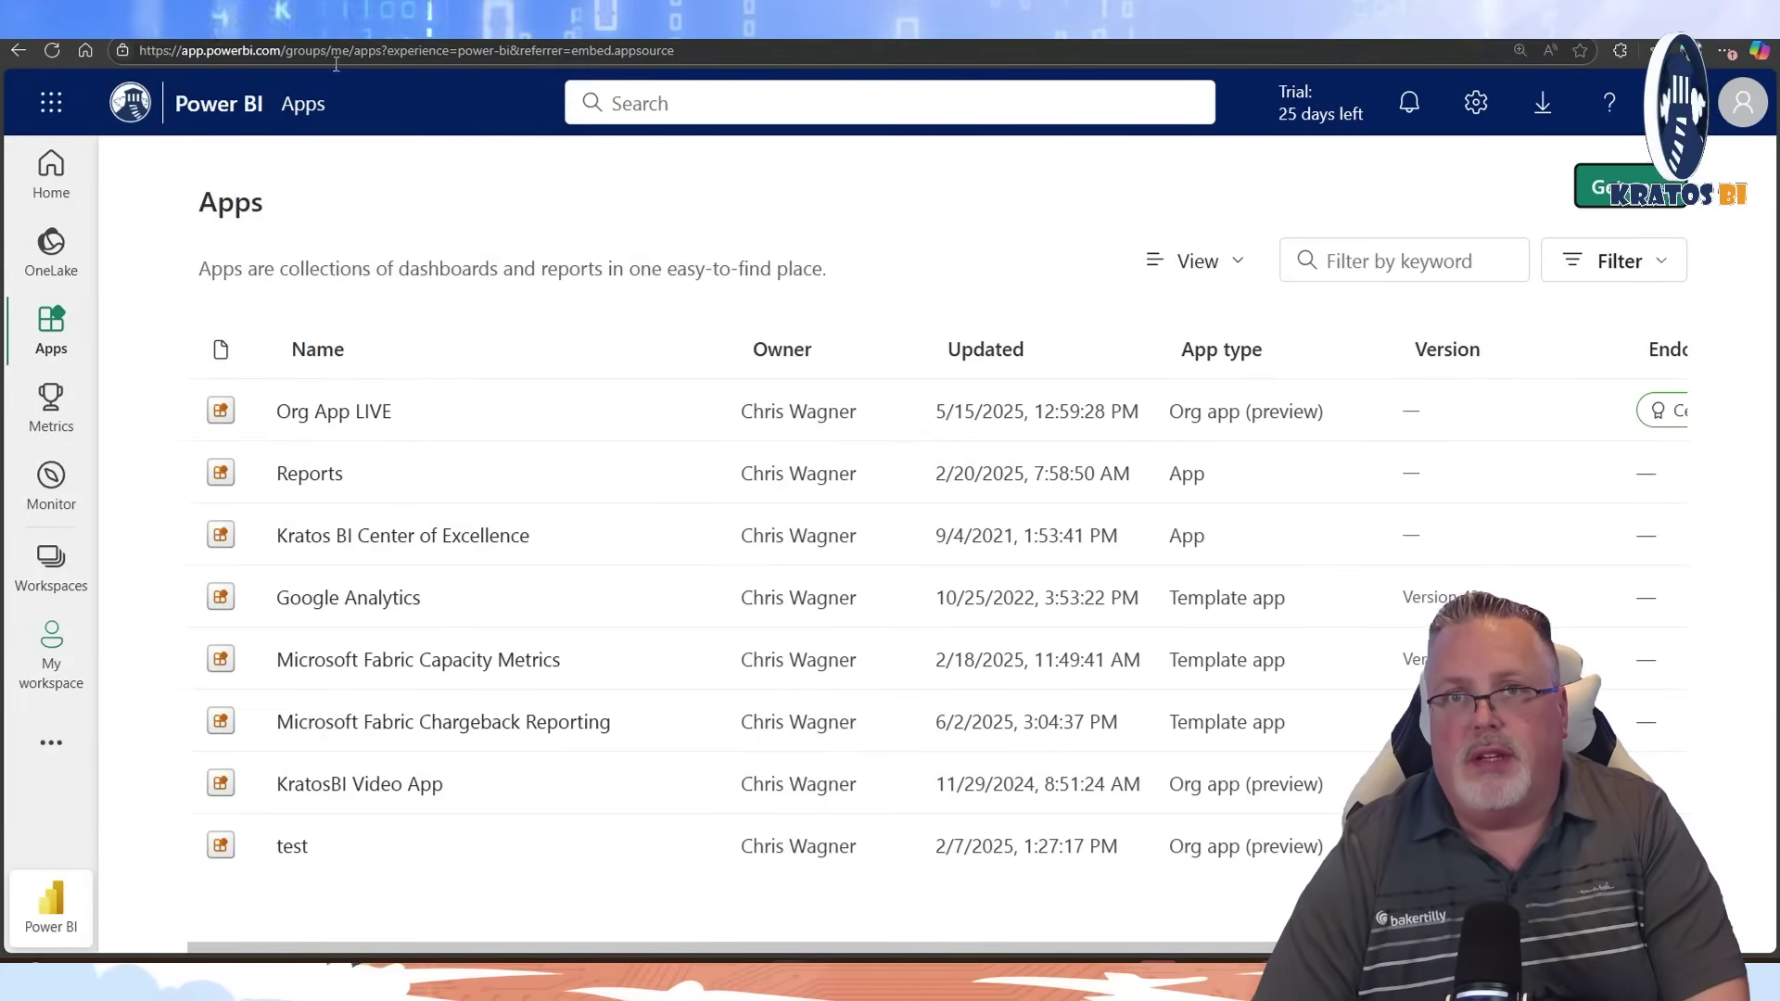
Step: Reopen the workspaces list, dismiss the tip, and widen it to show full names
{"action": "left_click", "coordinate": [51, 579]}
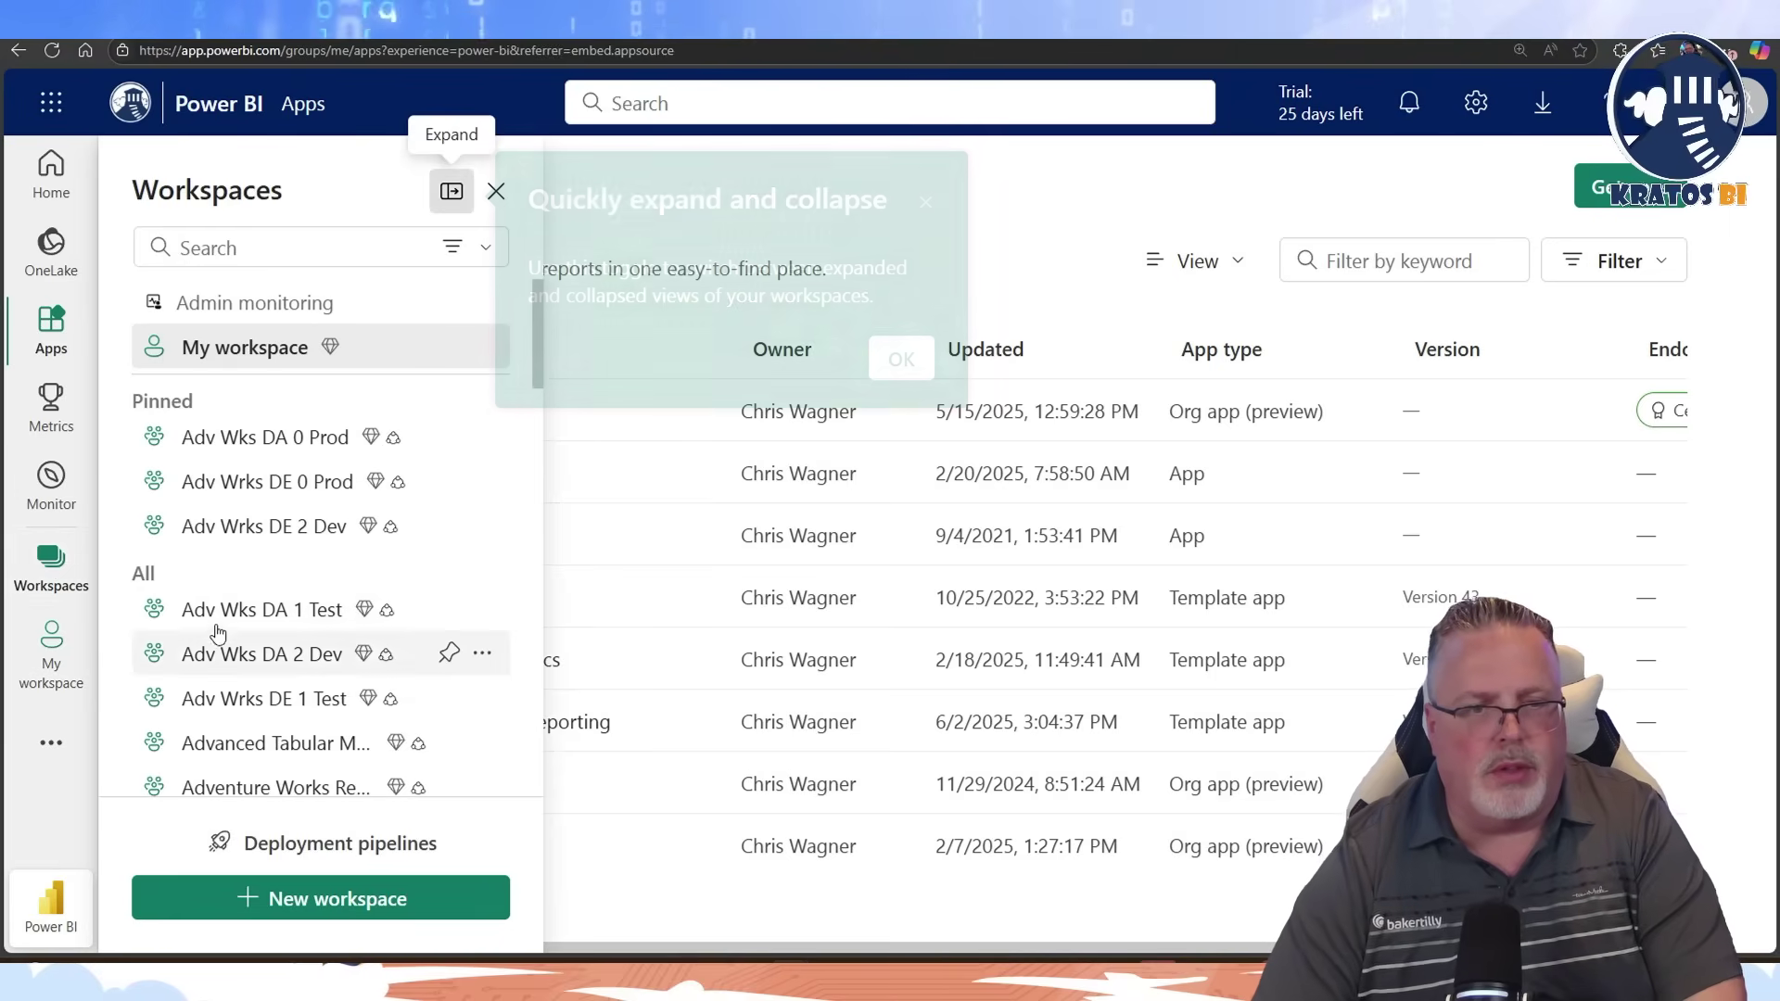
{"action": "scroll", "coordinate": [278, 602], "scroll_direction": "down", "scroll_amount": 3}
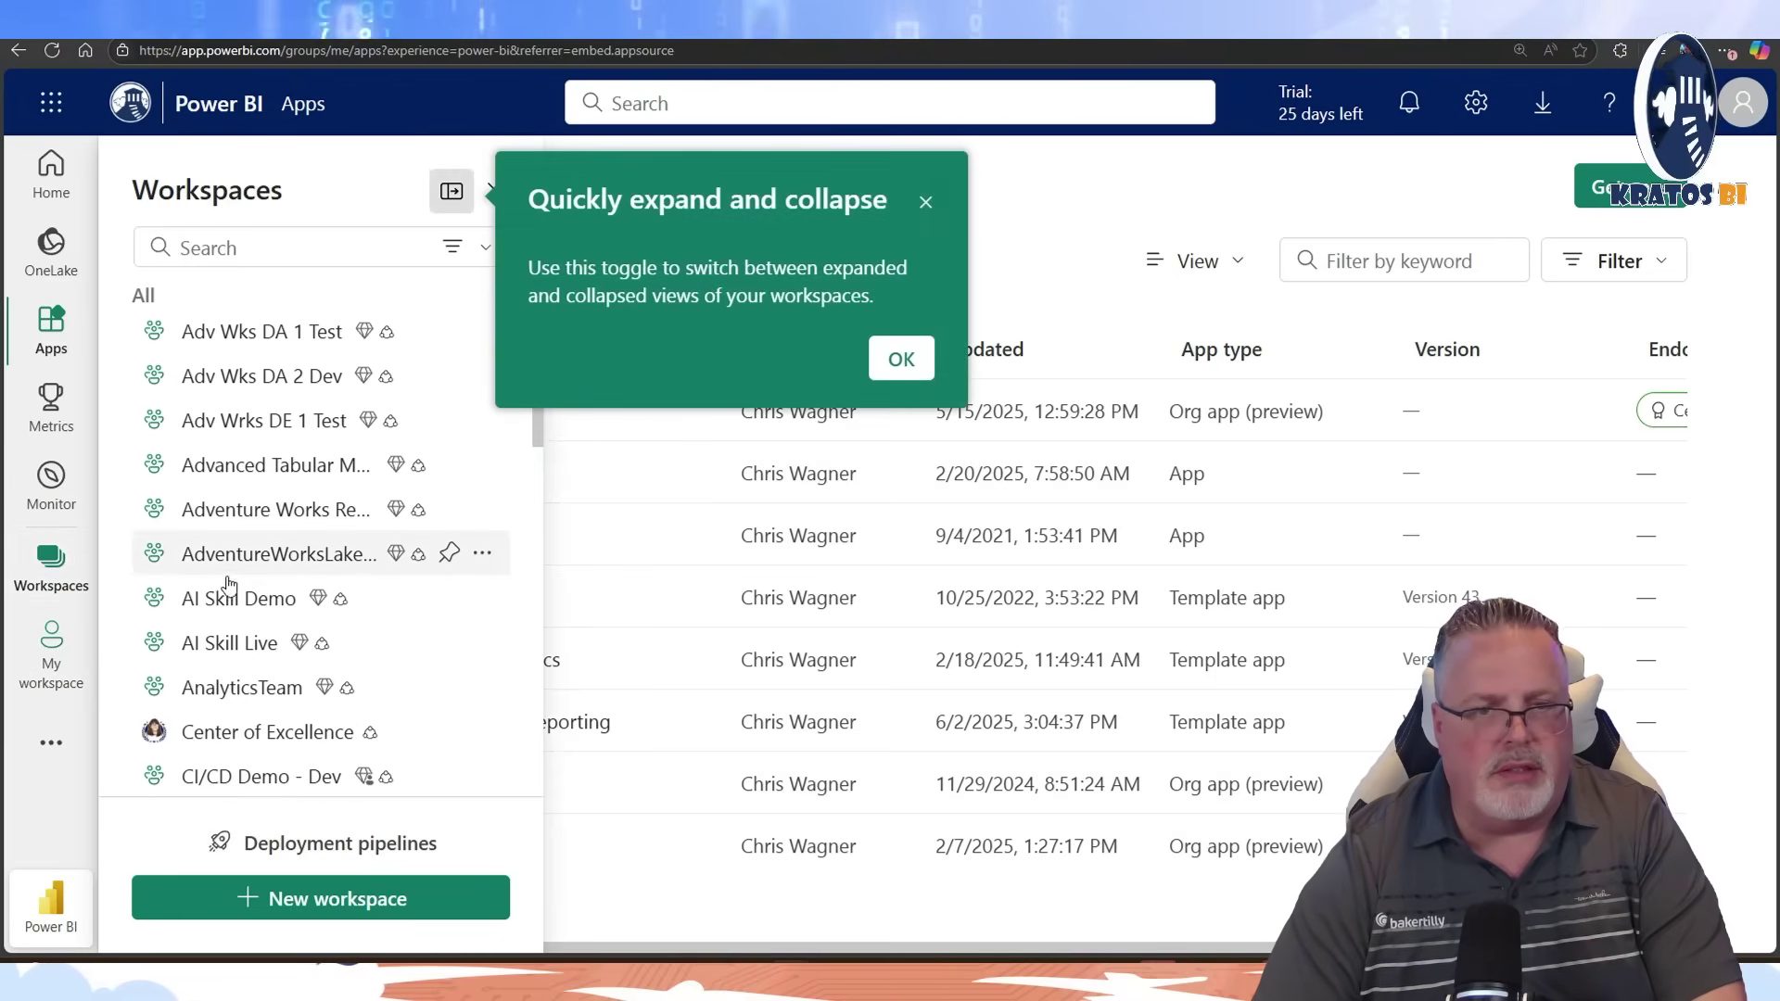
{"action": "left_click", "coordinate": [912, 367]}
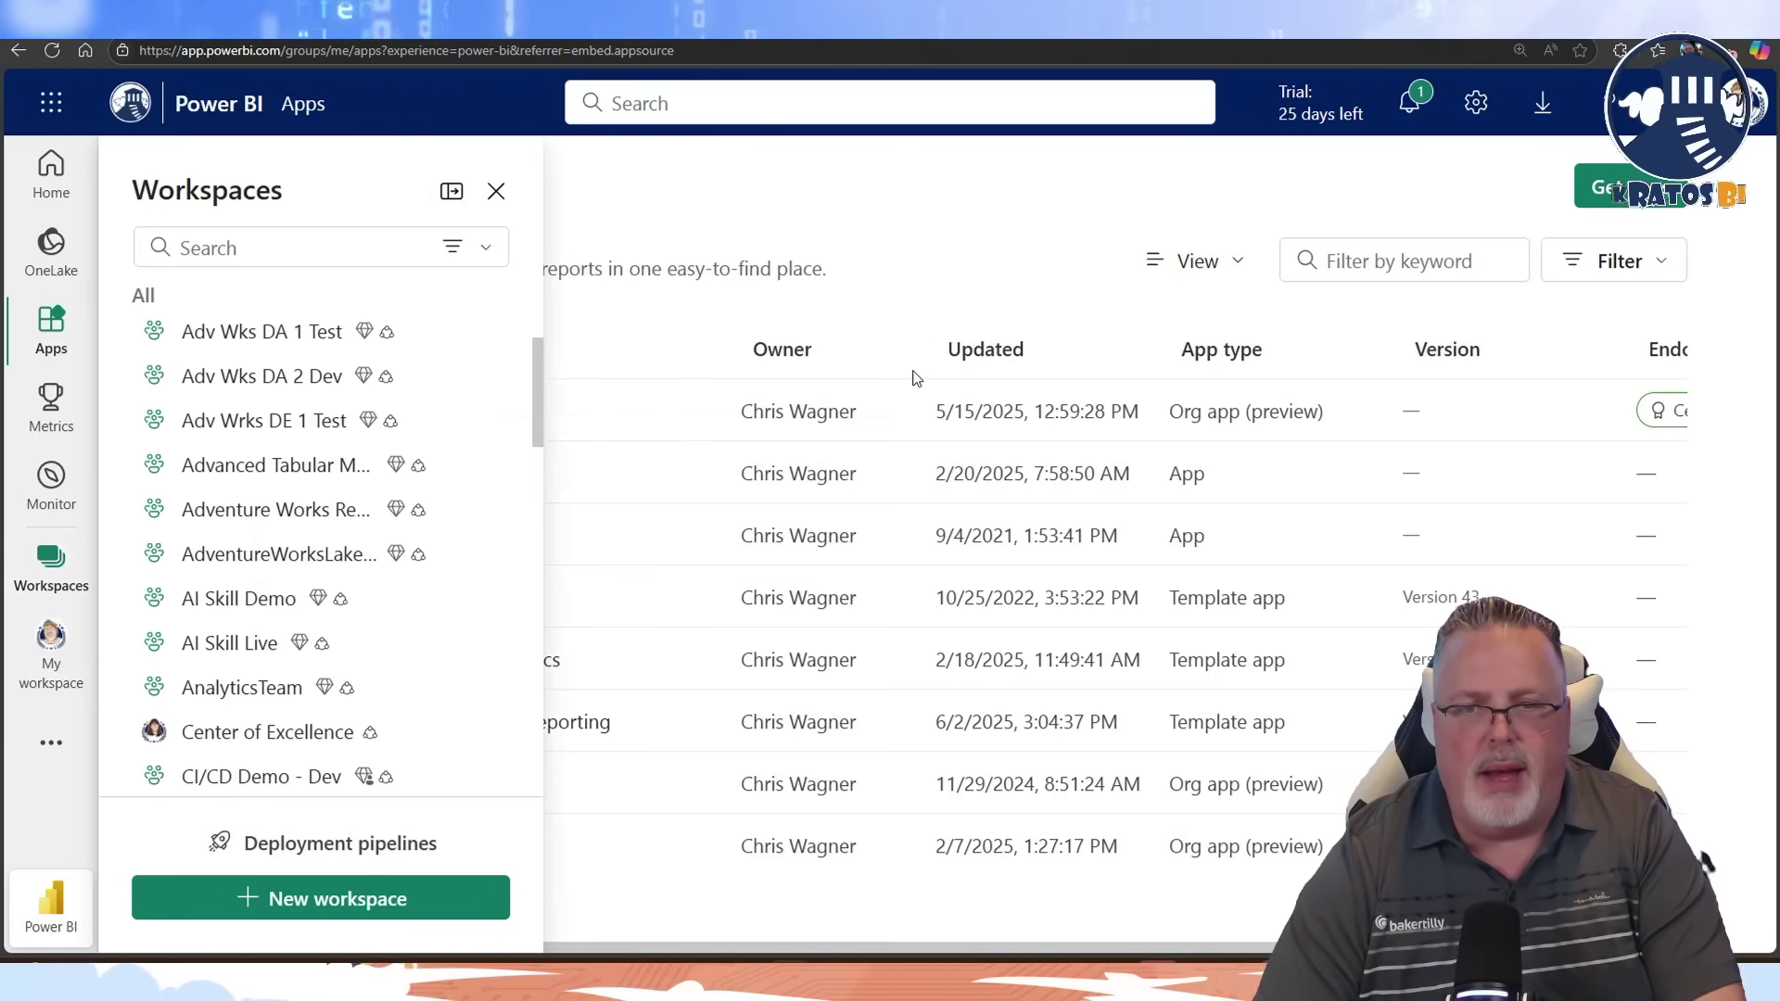
{"action": "left_click", "coordinate": [450, 192]}
{"action": "left_click", "coordinate": [830, 207]}
{"action": "left_click", "coordinate": [453, 192]}
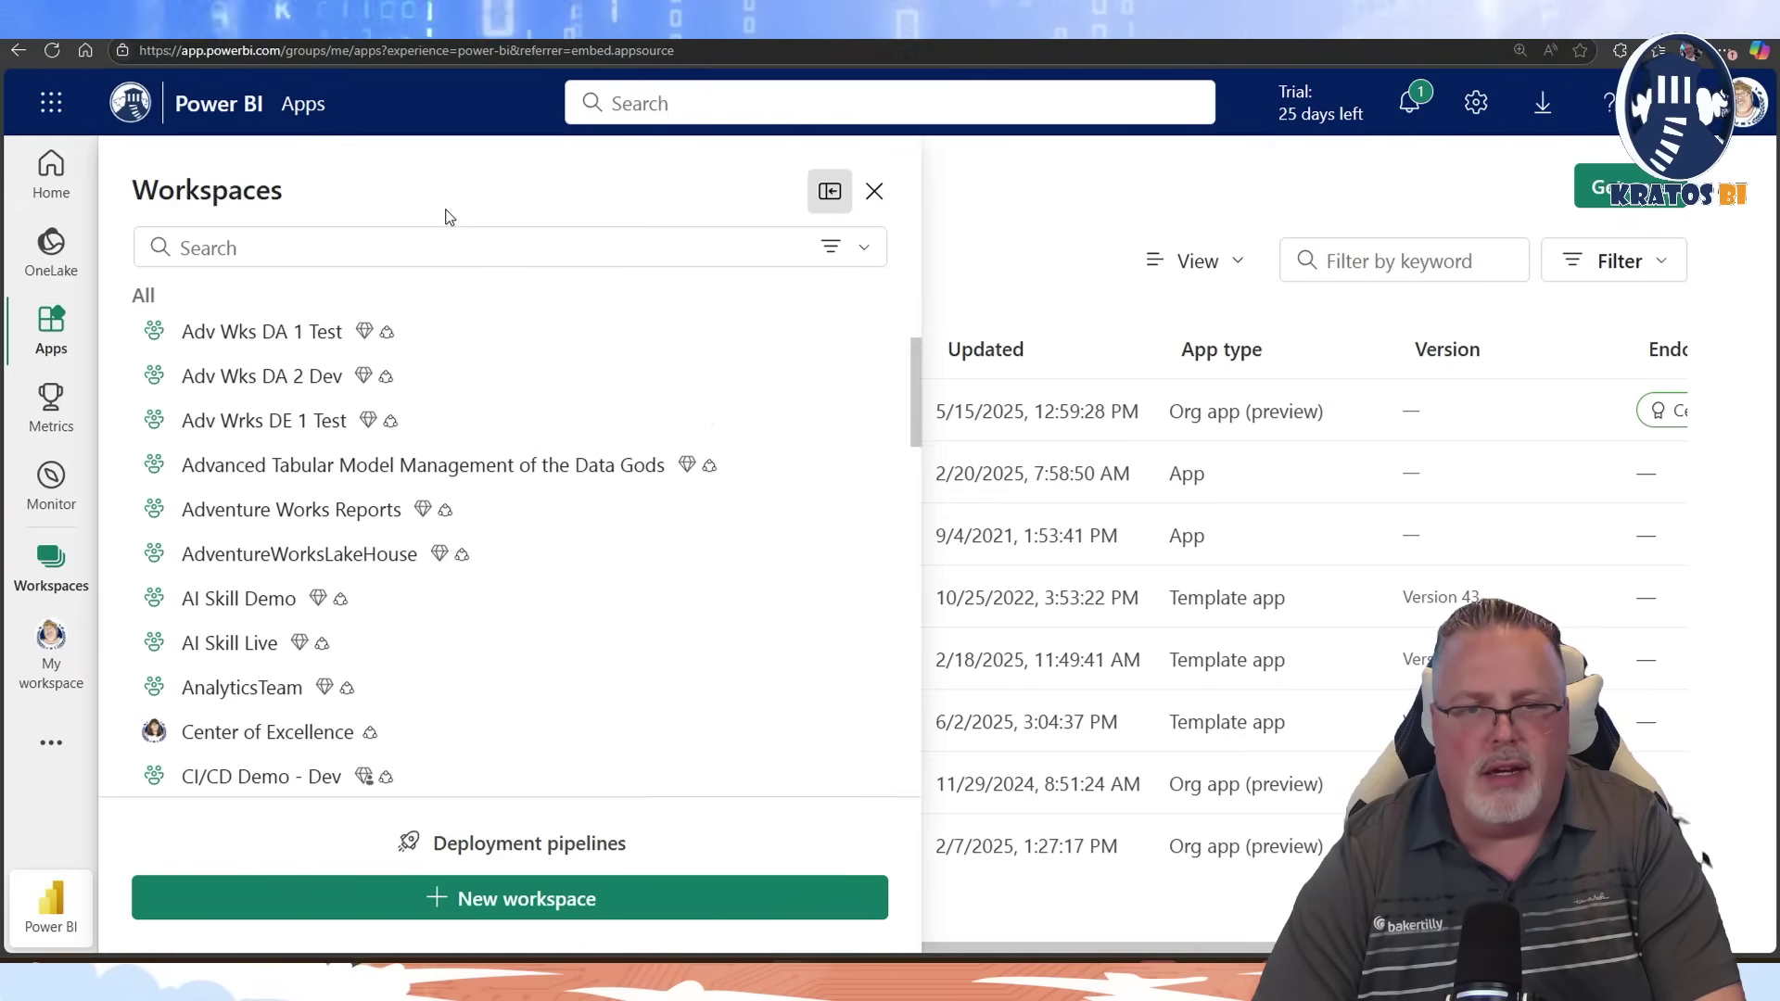
Step: Scroll to the Microsoft Fabric Chargeback Reporting workspace and open it
{"action": "scroll", "coordinate": [433, 540], "scroll_direction": "down", "scroll_amount": 1}
{"action": "scroll", "coordinate": [433, 540], "scroll_direction": "down", "scroll_amount": 4}
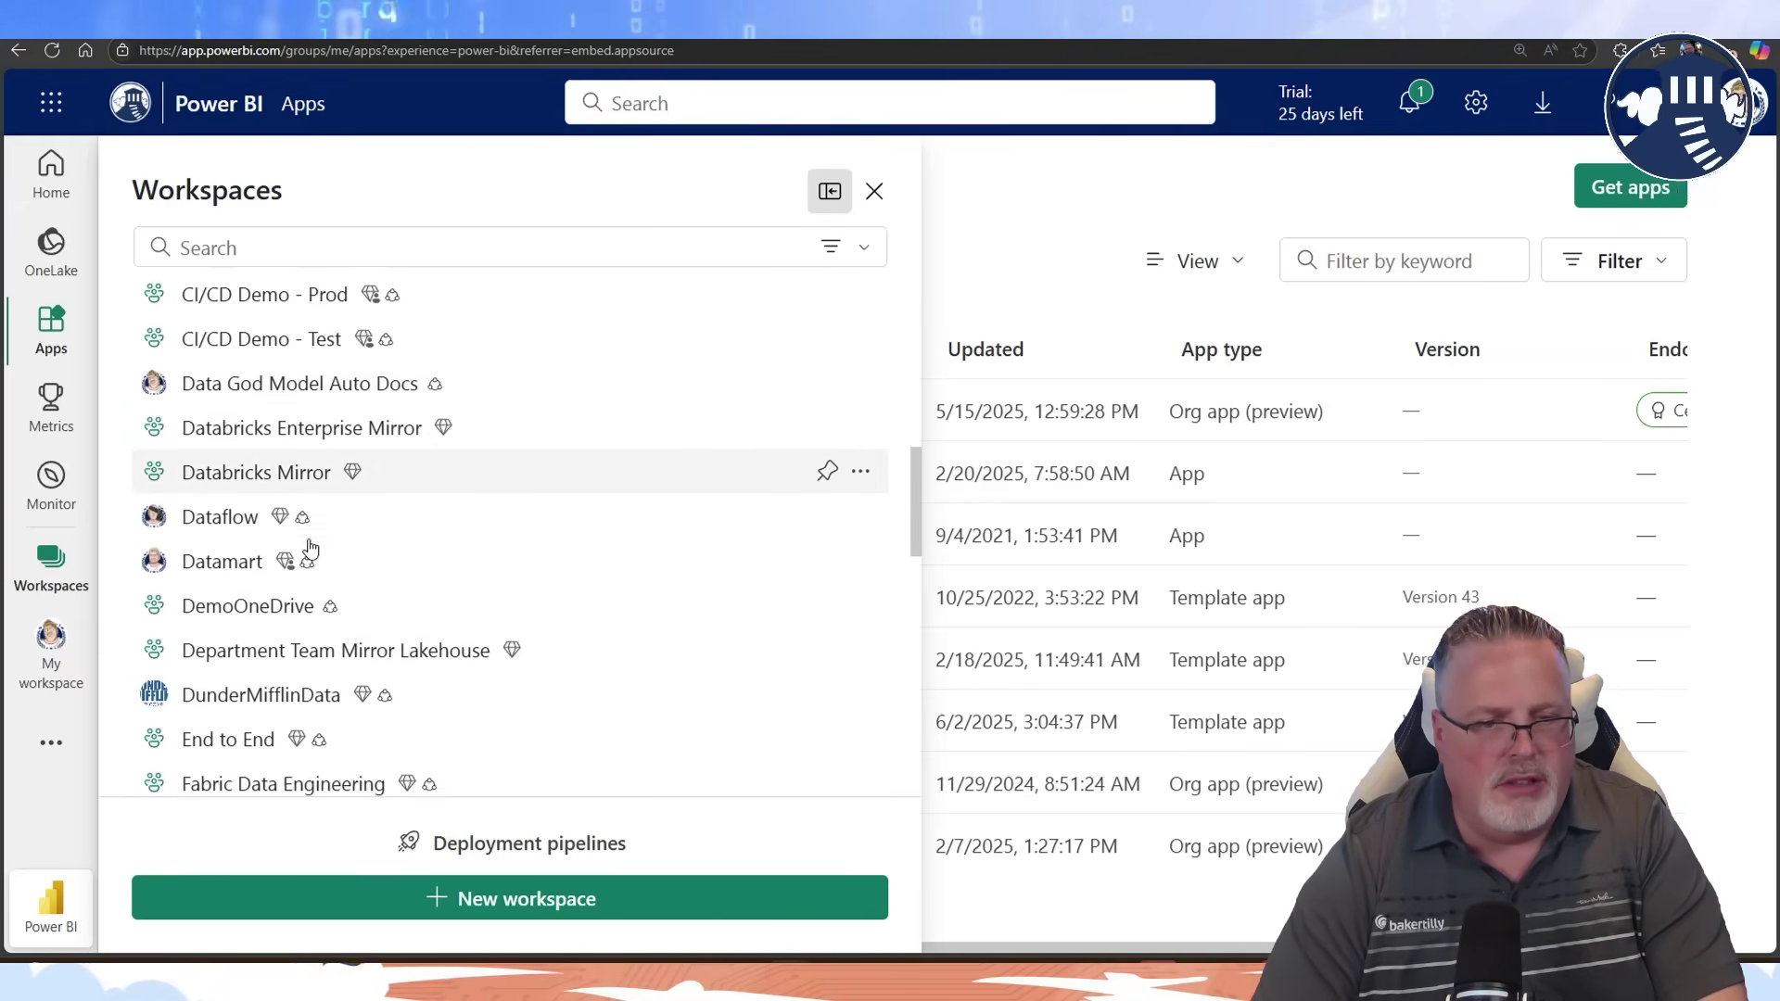
{"action": "scroll", "coordinate": [362, 545], "scroll_direction": "down", "scroll_amount": 3}
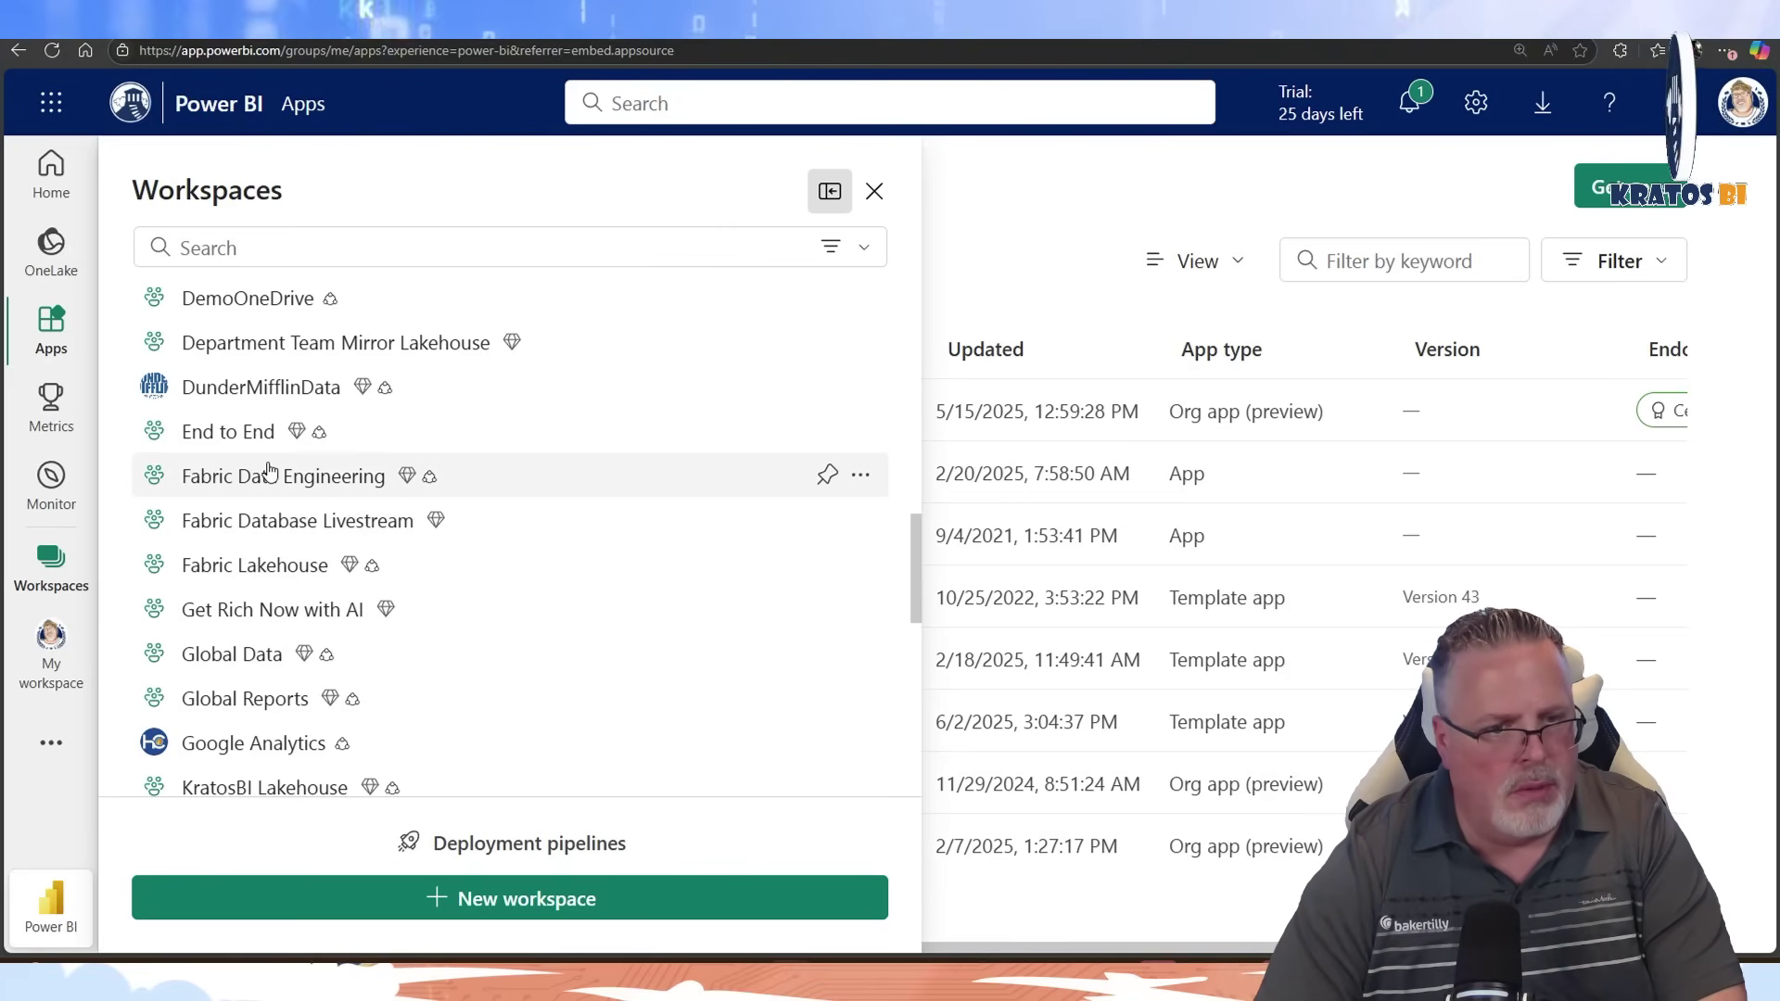
{"action": "scroll", "coordinate": [278, 523], "scroll_direction": "down", "scroll_amount": 3}
{"action": "scroll", "coordinate": [276, 537], "scroll_direction": "down", "scroll_amount": 2}
{"action": "scroll", "coordinate": [276, 540], "scroll_direction": "down", "scroll_amount": 3}
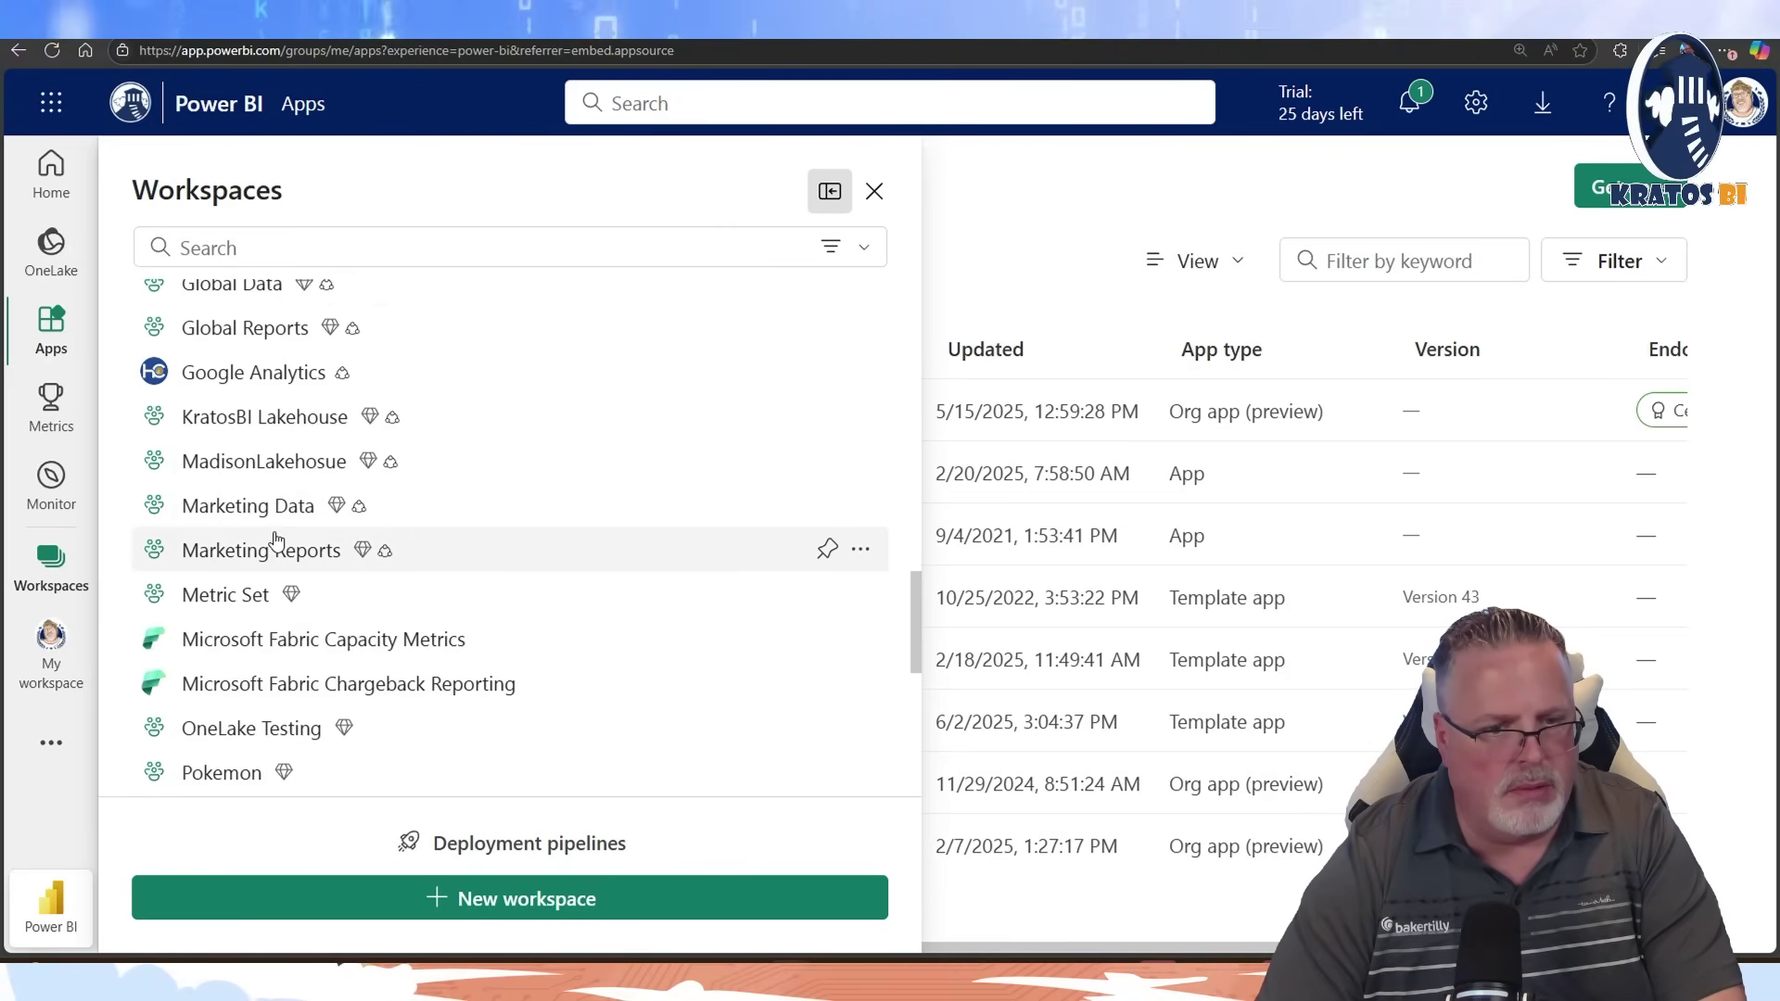
{"action": "left_click", "coordinate": [303, 686]}
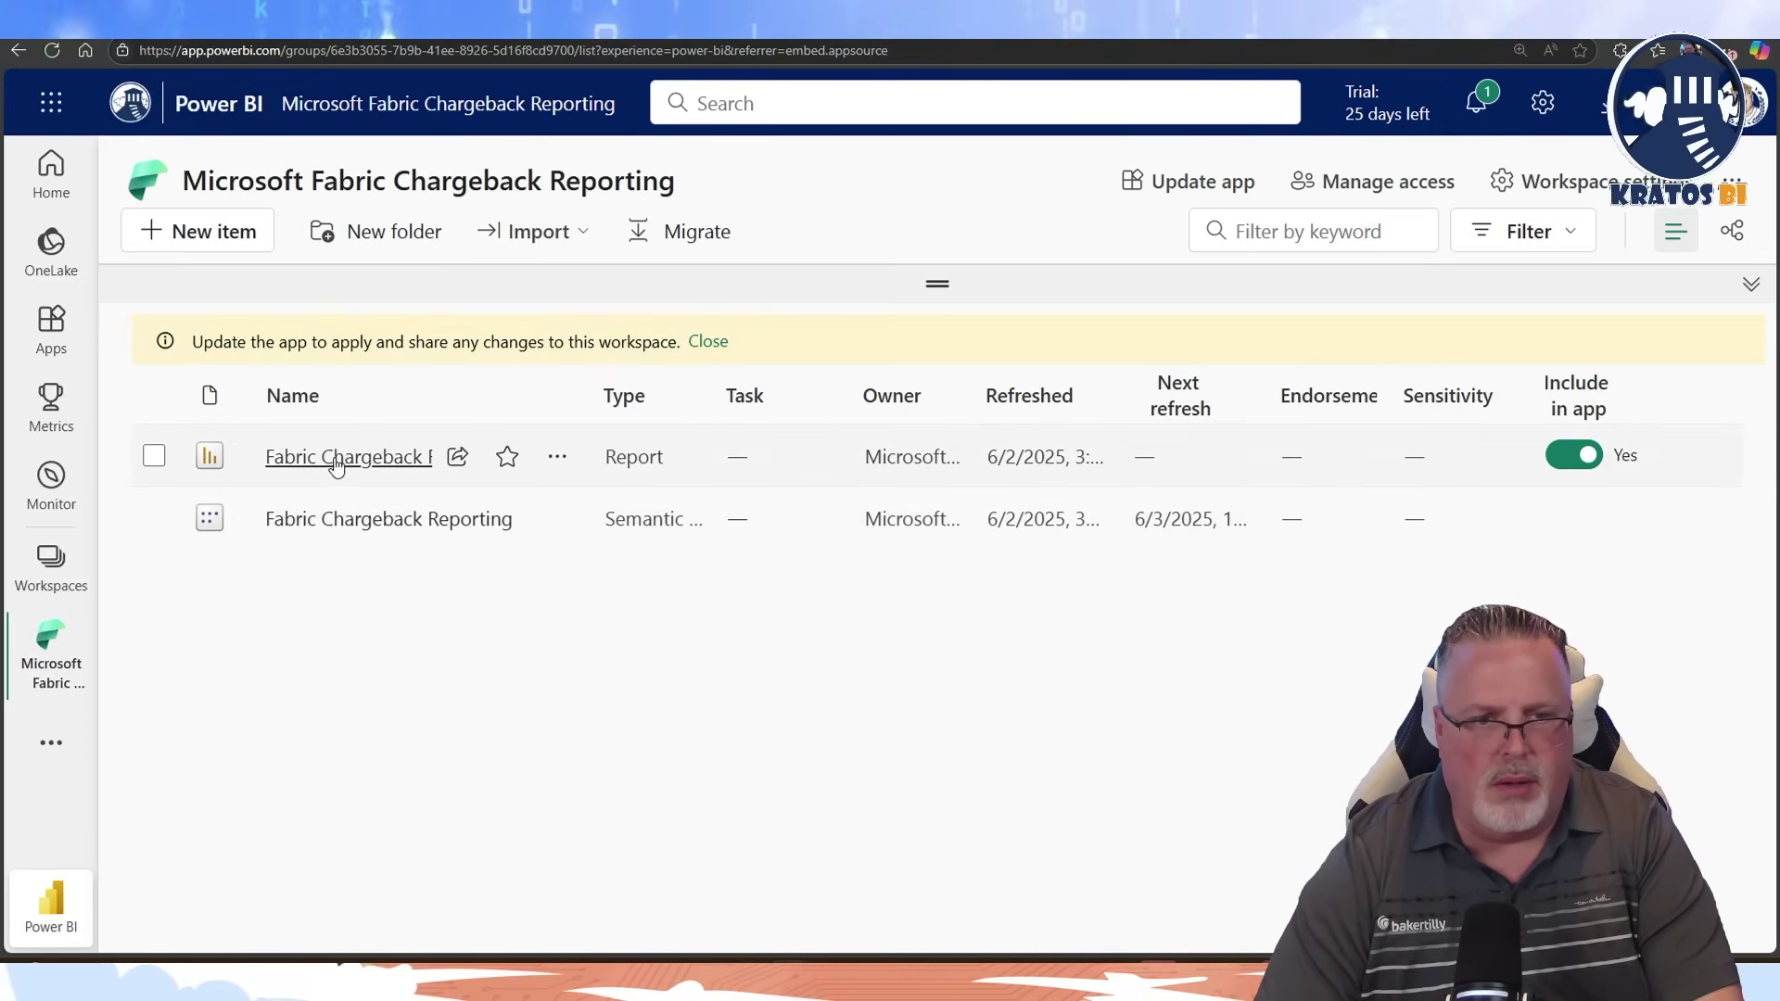
Step: Open the Fabric Chargeback Reporting report with the Pages pane hidden, and inspect DatabardWorkspace's tooltip
{"action": "left_click", "coordinate": [336, 461]}
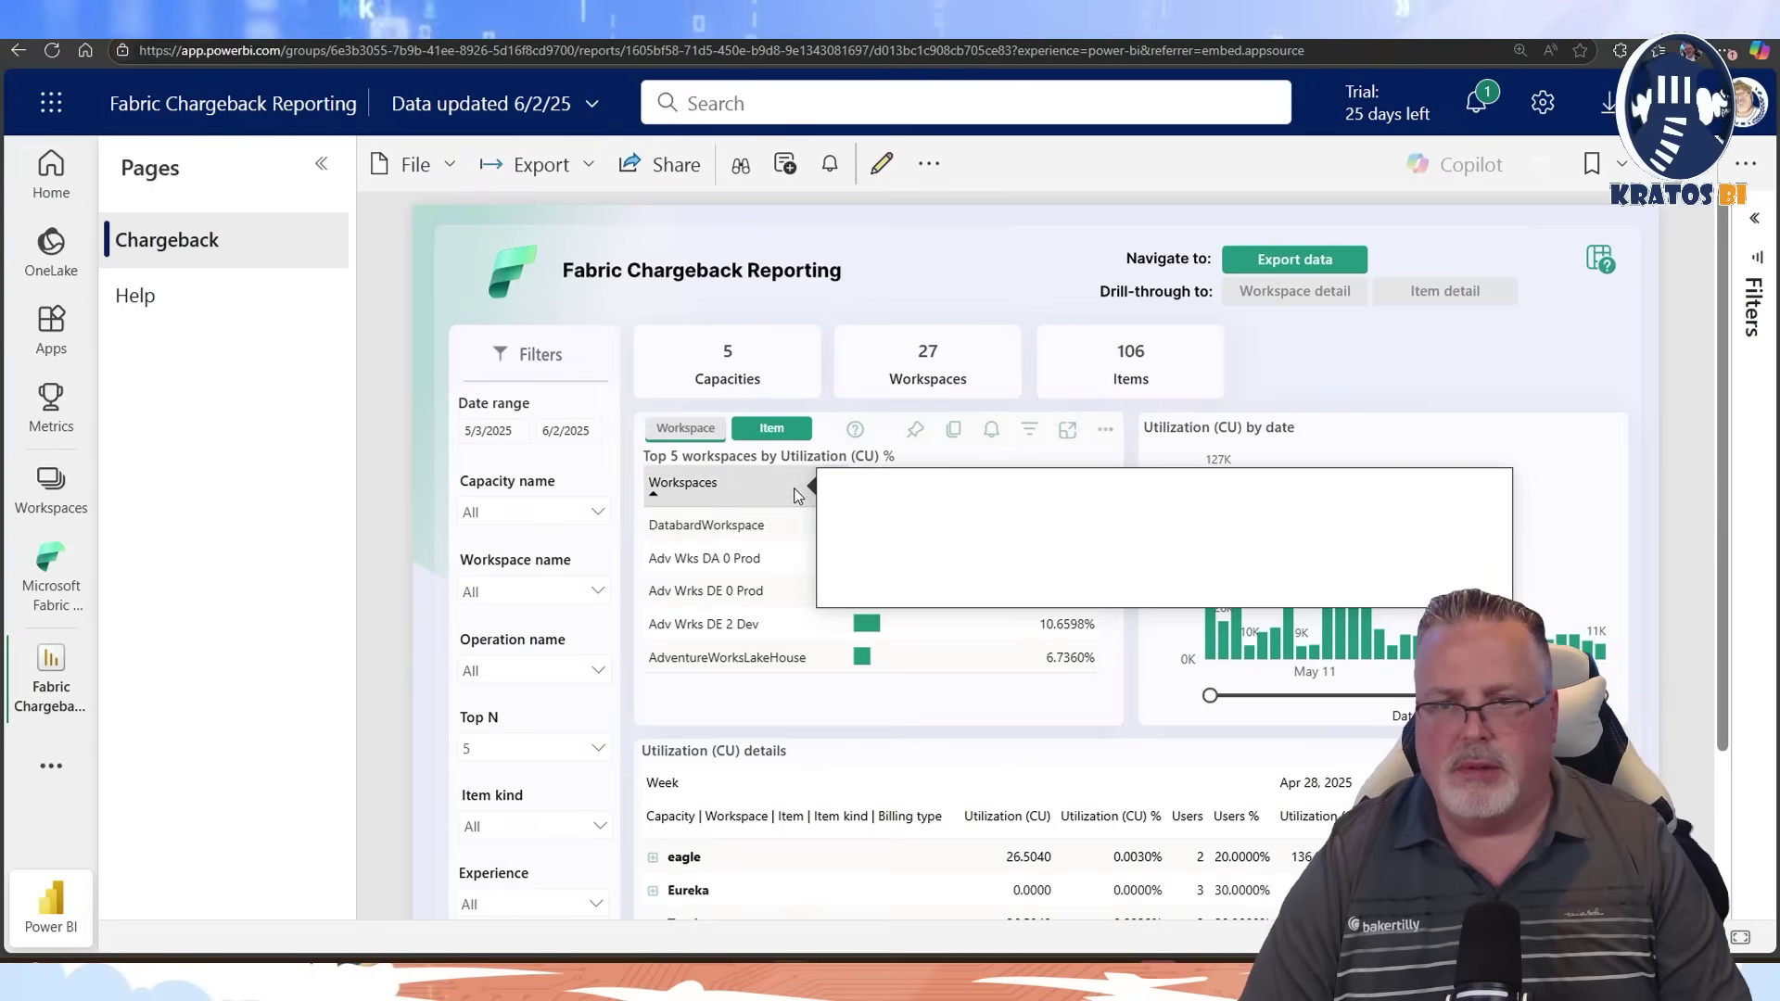
{"action": "left_click", "coordinate": [320, 164]}
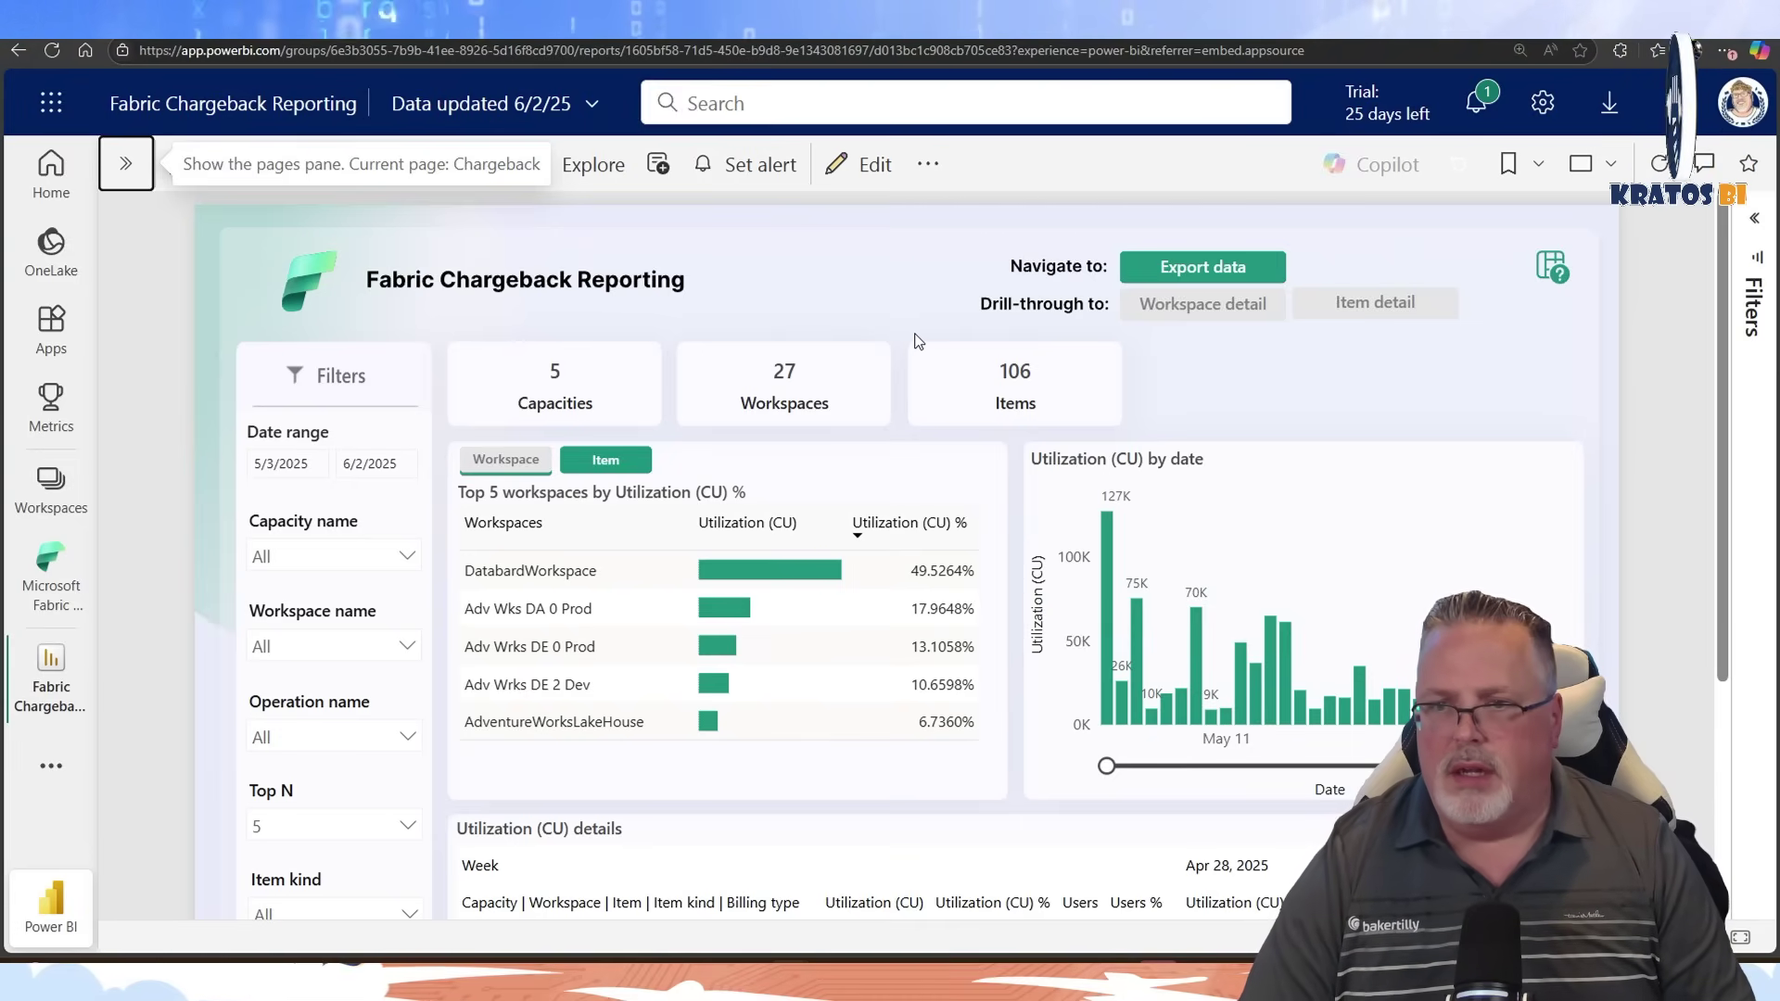
{"action": "scroll", "coordinate": [819, 498], "scroll_direction": "down", "scroll_amount": 3}
{"action": "scroll", "coordinate": [819, 498], "scroll_direction": "up", "scroll_amount": 3}
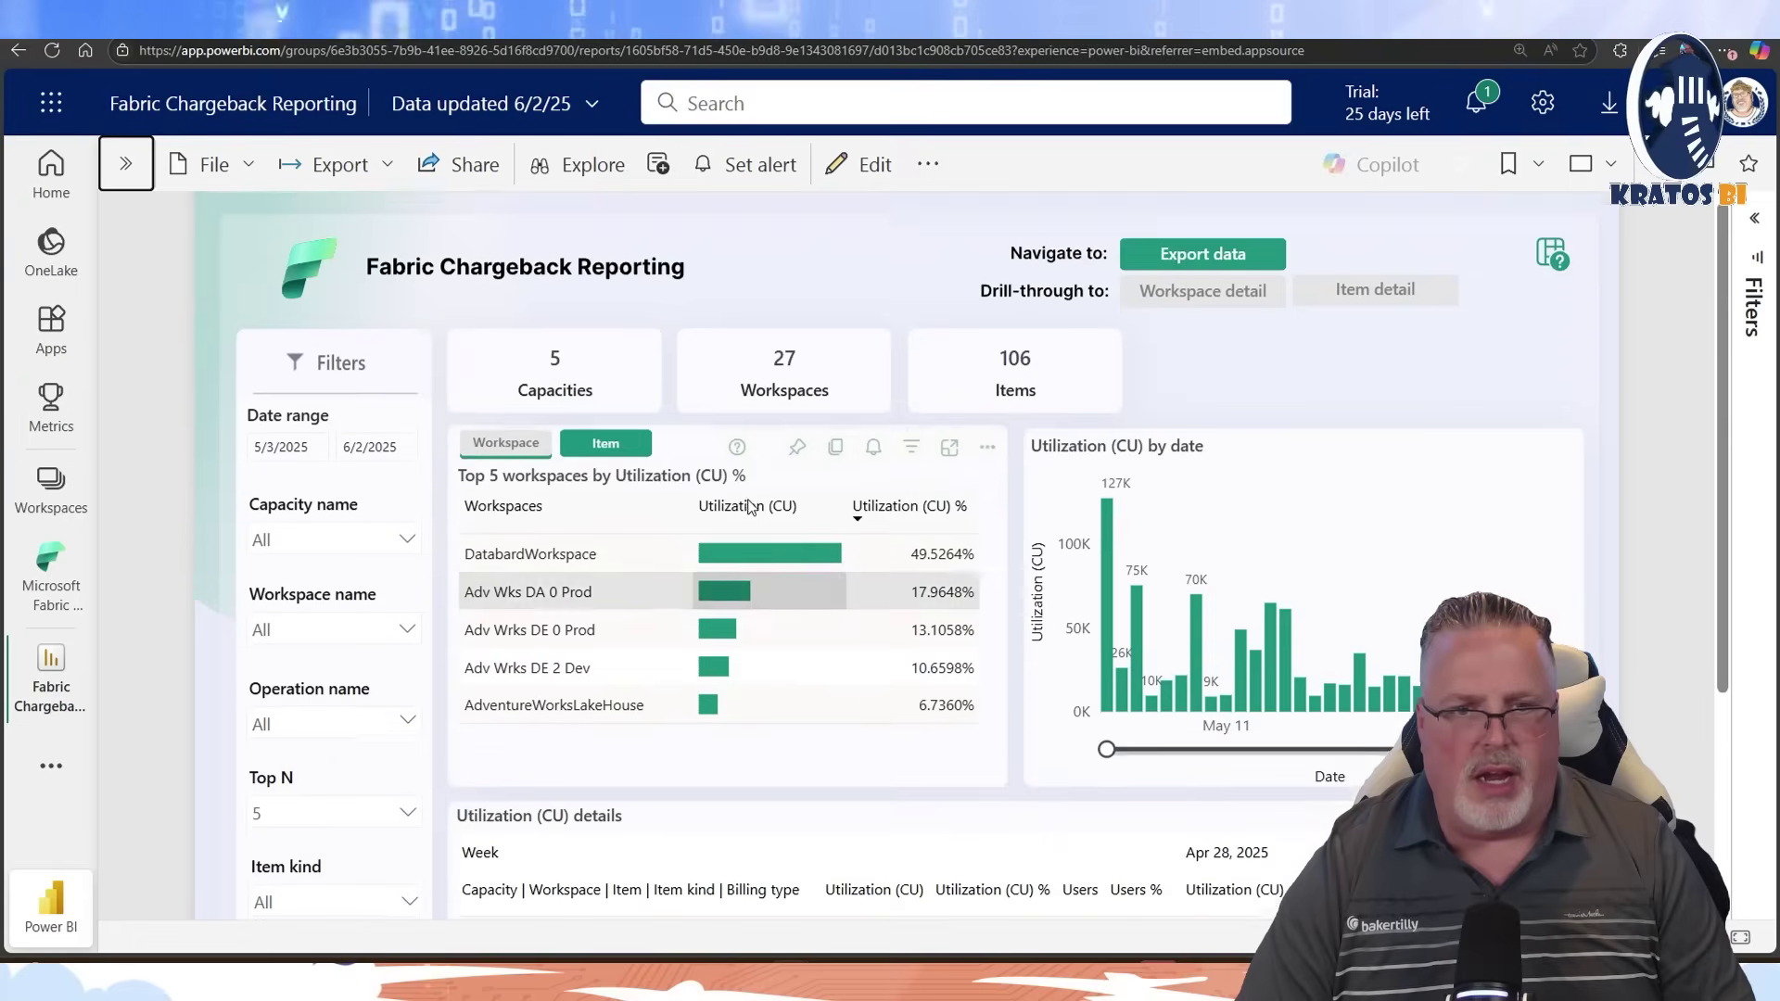
{"action": "left_click", "coordinate": [1252, 268]}
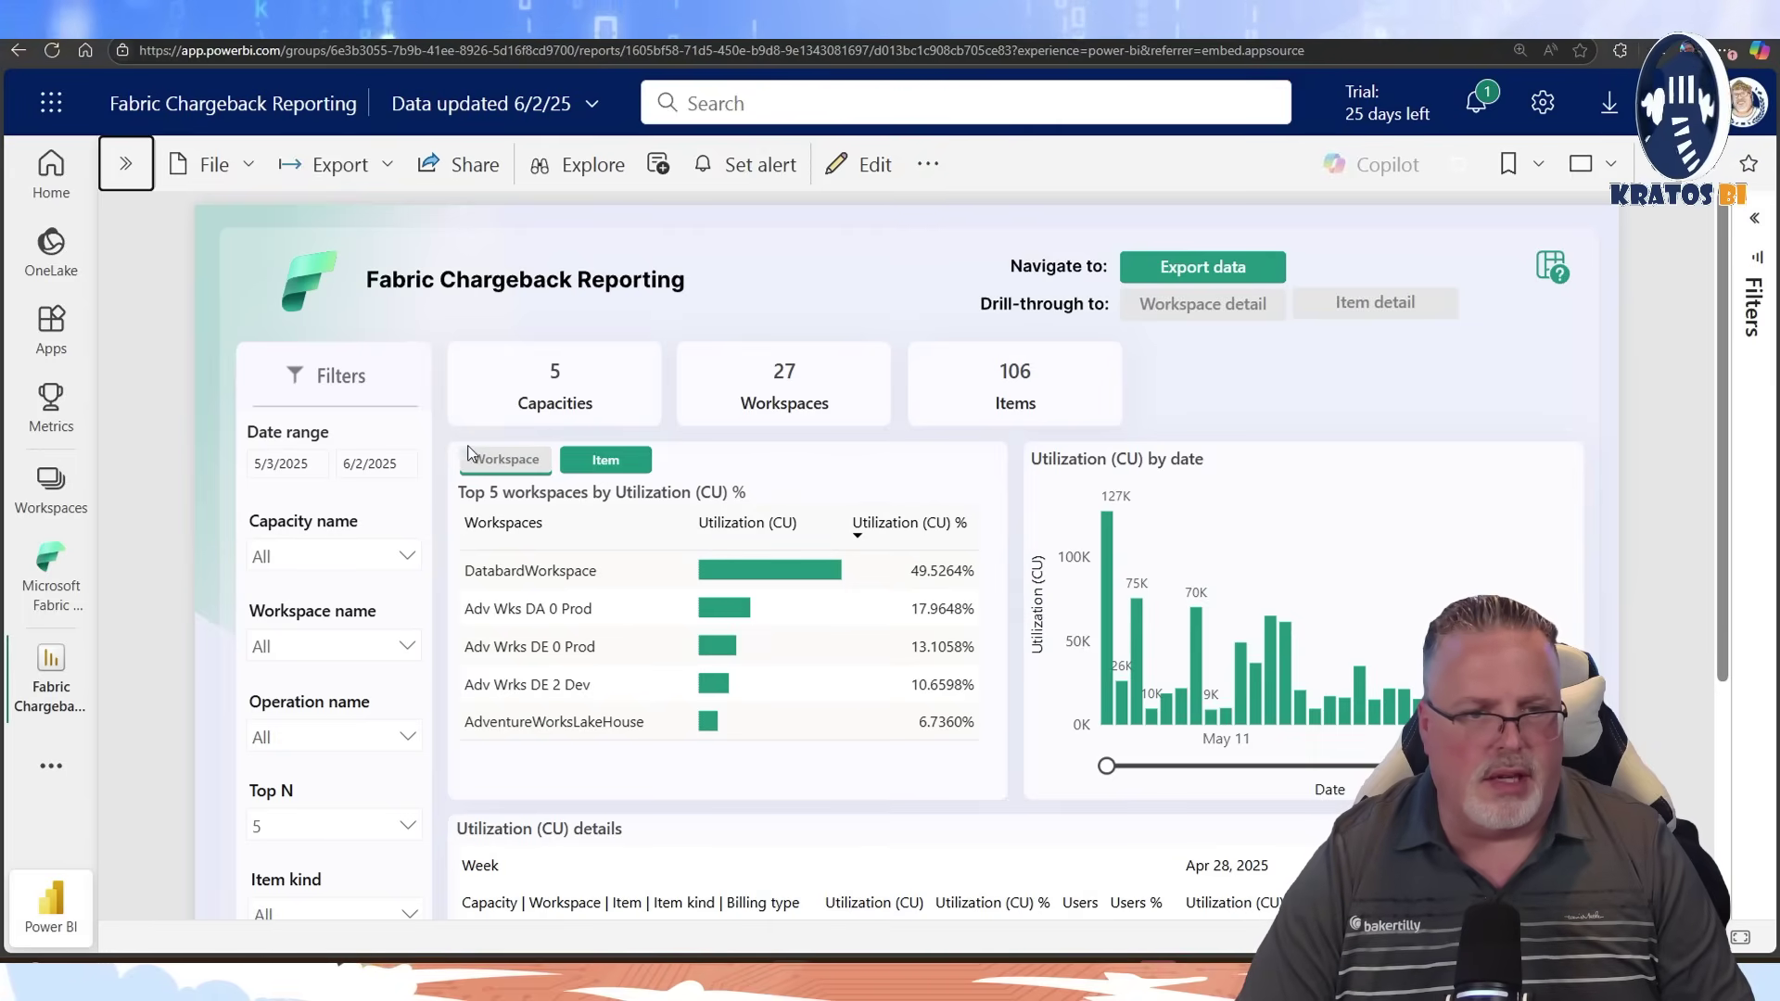
{"action": "scroll", "coordinate": [407, 482], "scroll_direction": "down", "scroll_amount": 2}
{"action": "scroll", "coordinate": [408, 482], "scroll_direction": "down", "scroll_amount": 1}
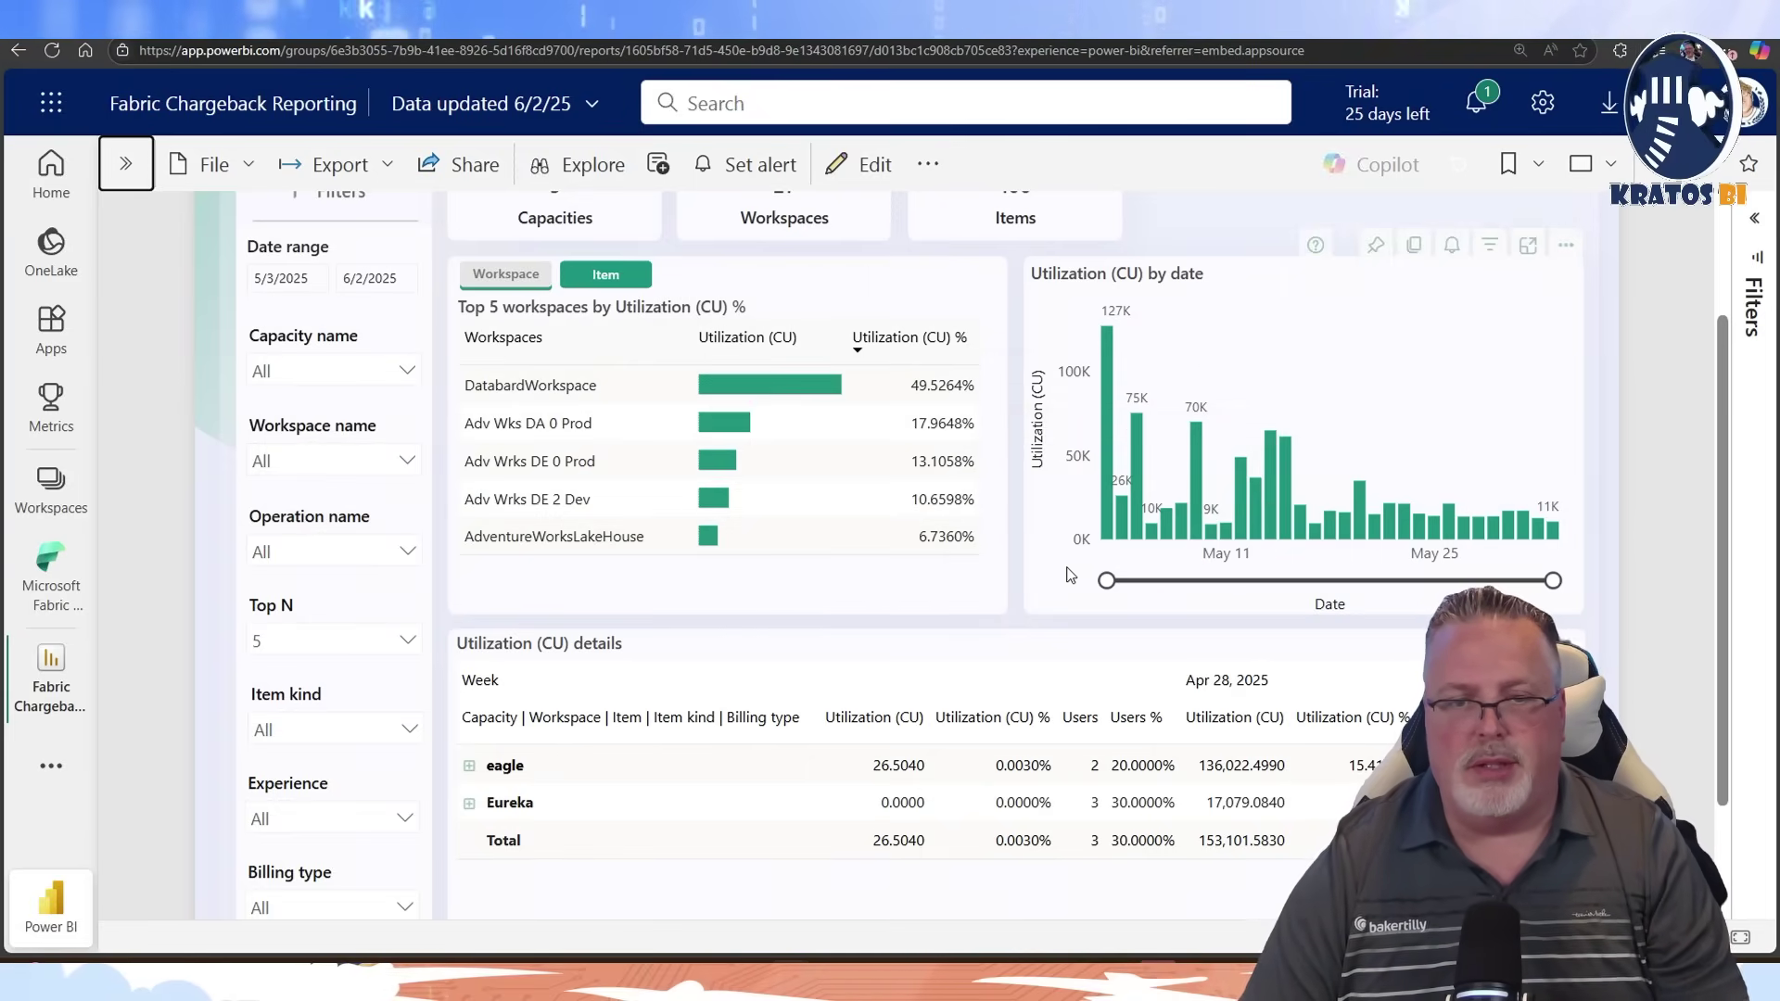
{"action": "scroll", "coordinate": [787, 632], "scroll_direction": "up", "scroll_amount": 3}
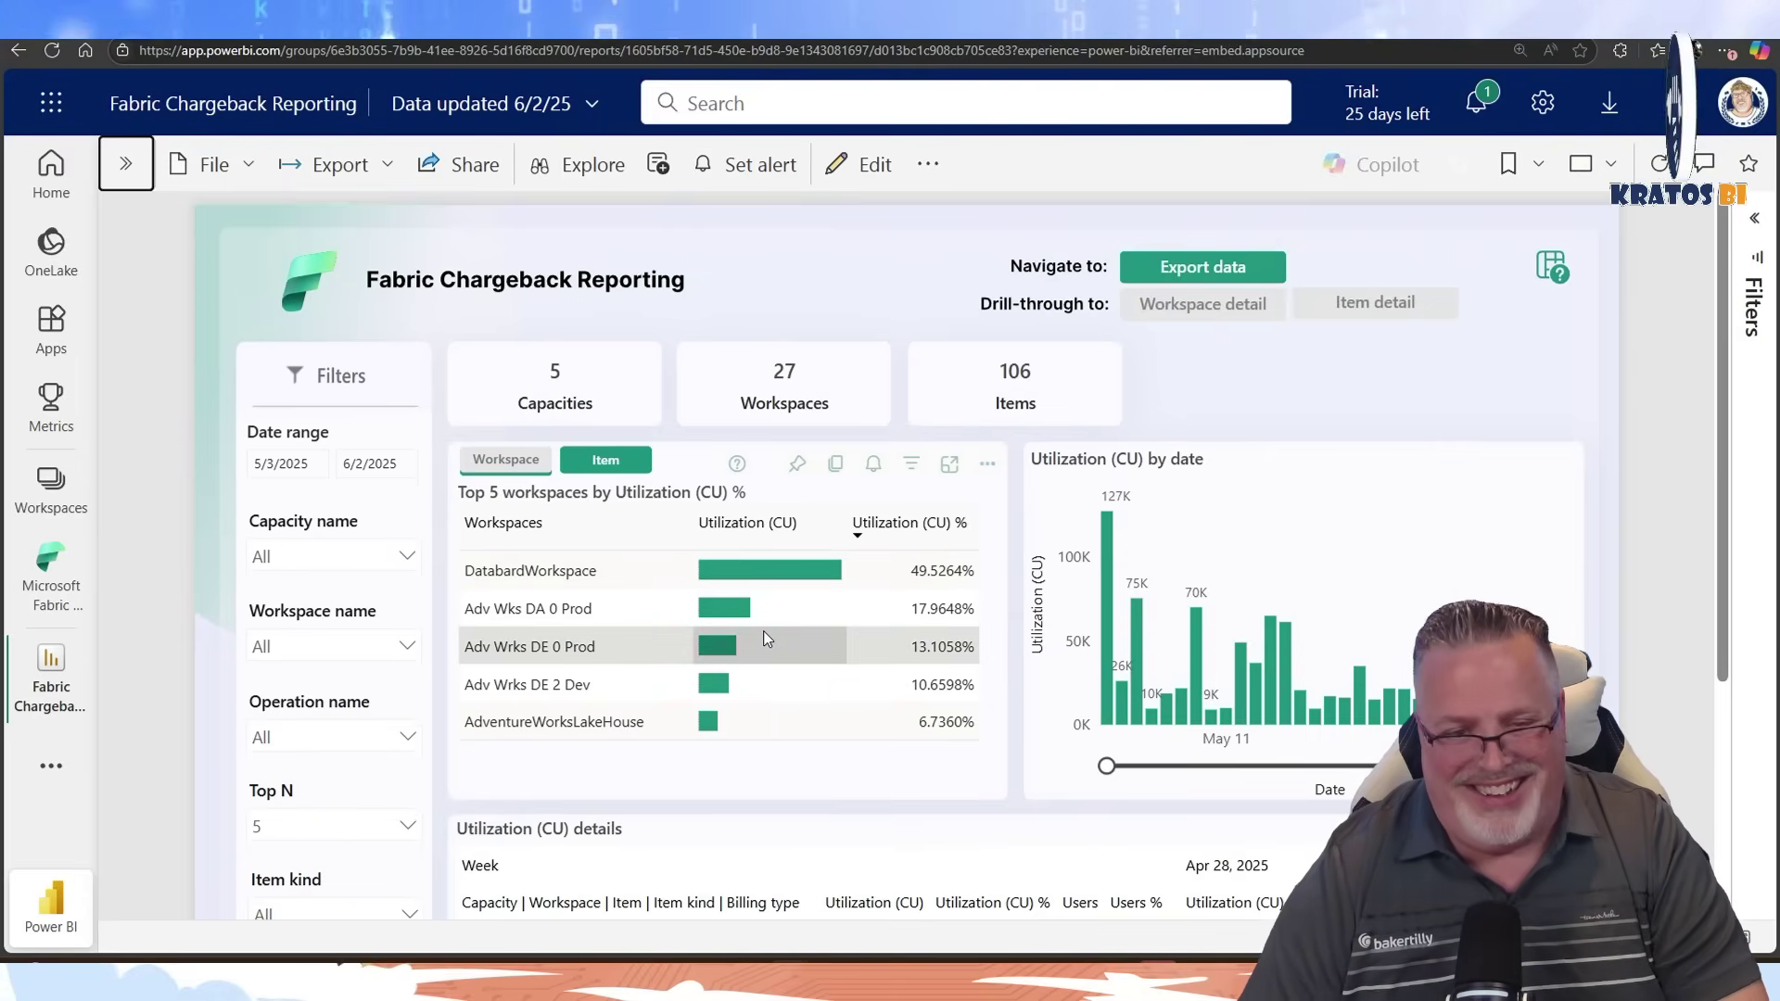
{"action": "mouse_move", "coordinate": [682, 564]}
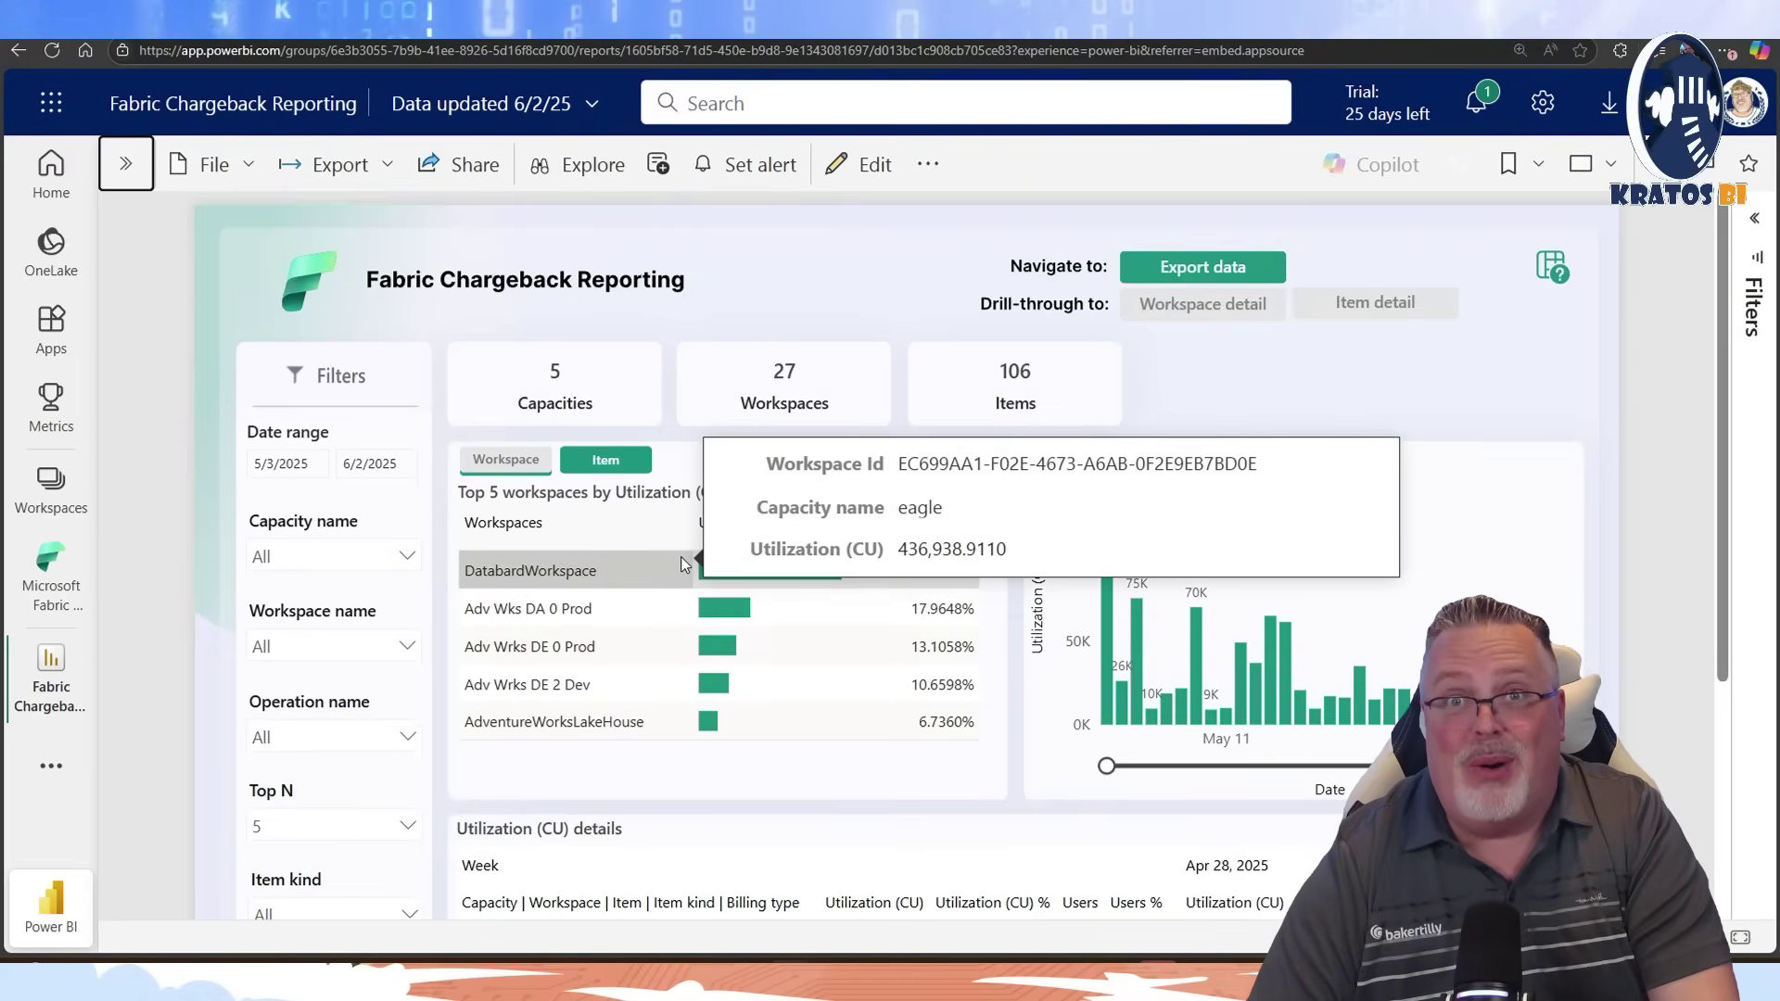
Step: Cross-filter the report to DatabardWorkspace, browse the details matrix, then clear the filter
{"action": "left_click", "coordinate": [555, 591]}
{"action": "mouse_move", "coordinate": [1106, 709]}
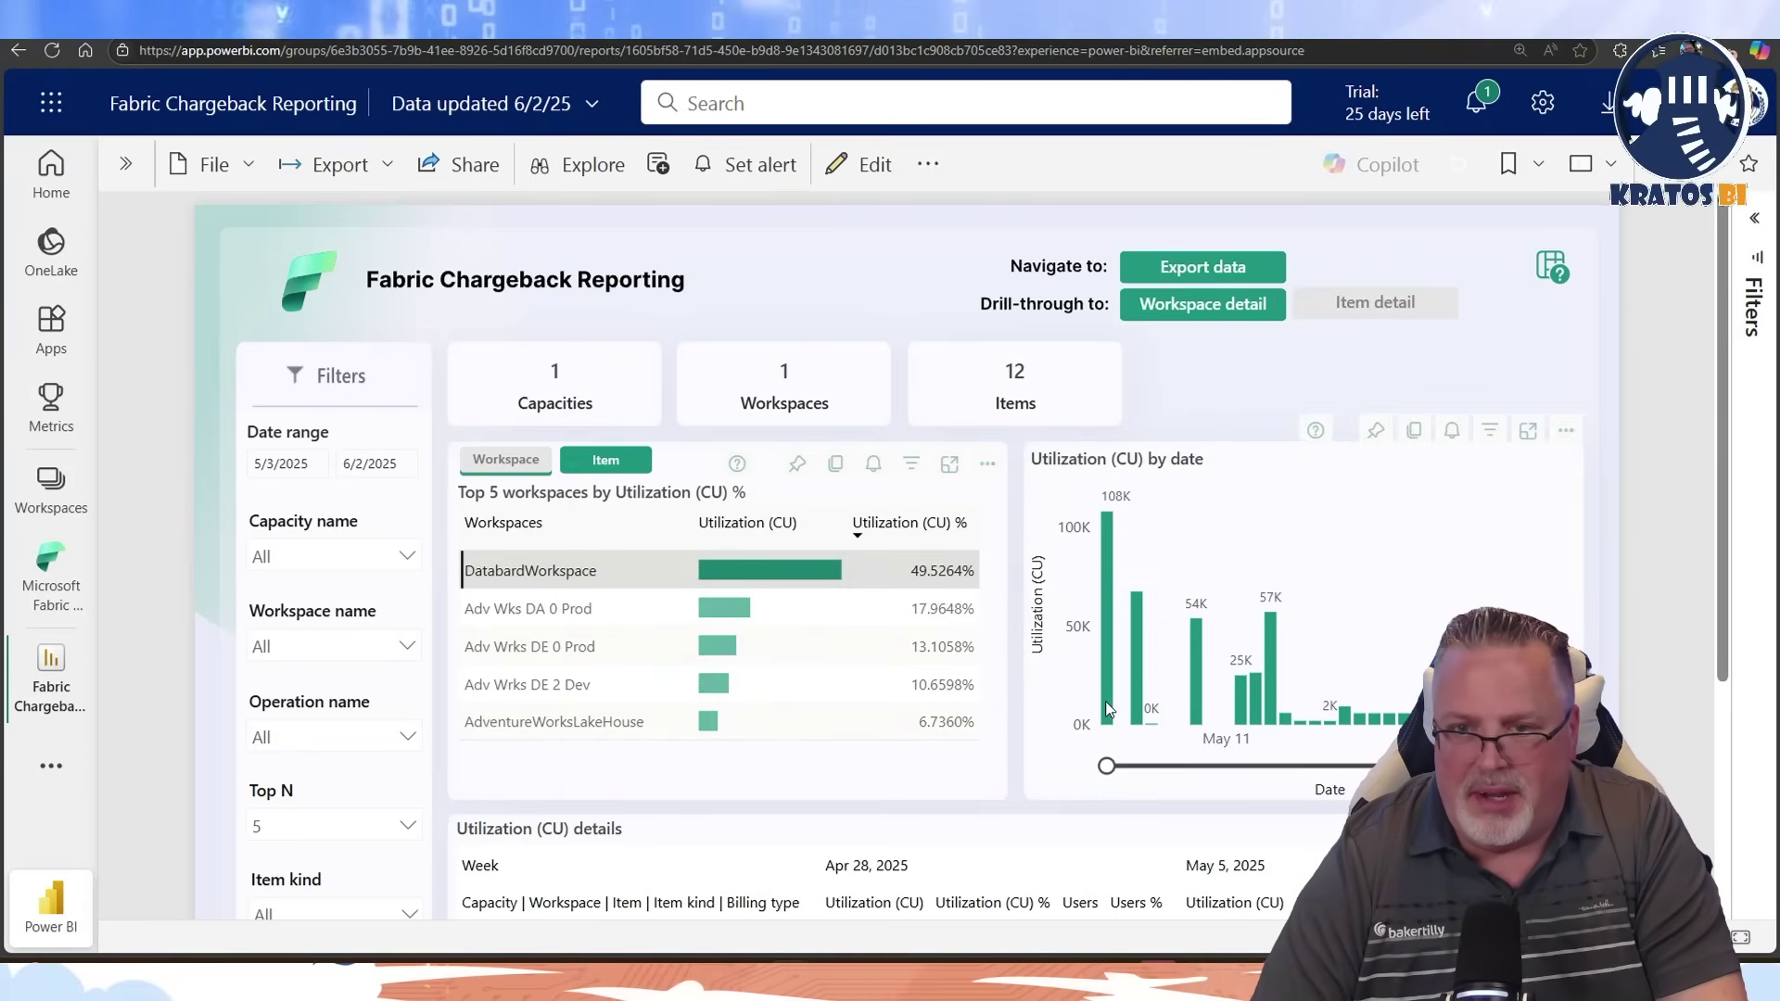
{"action": "scroll", "coordinate": [1071, 714], "scroll_direction": "down", "scroll_amount": 4}
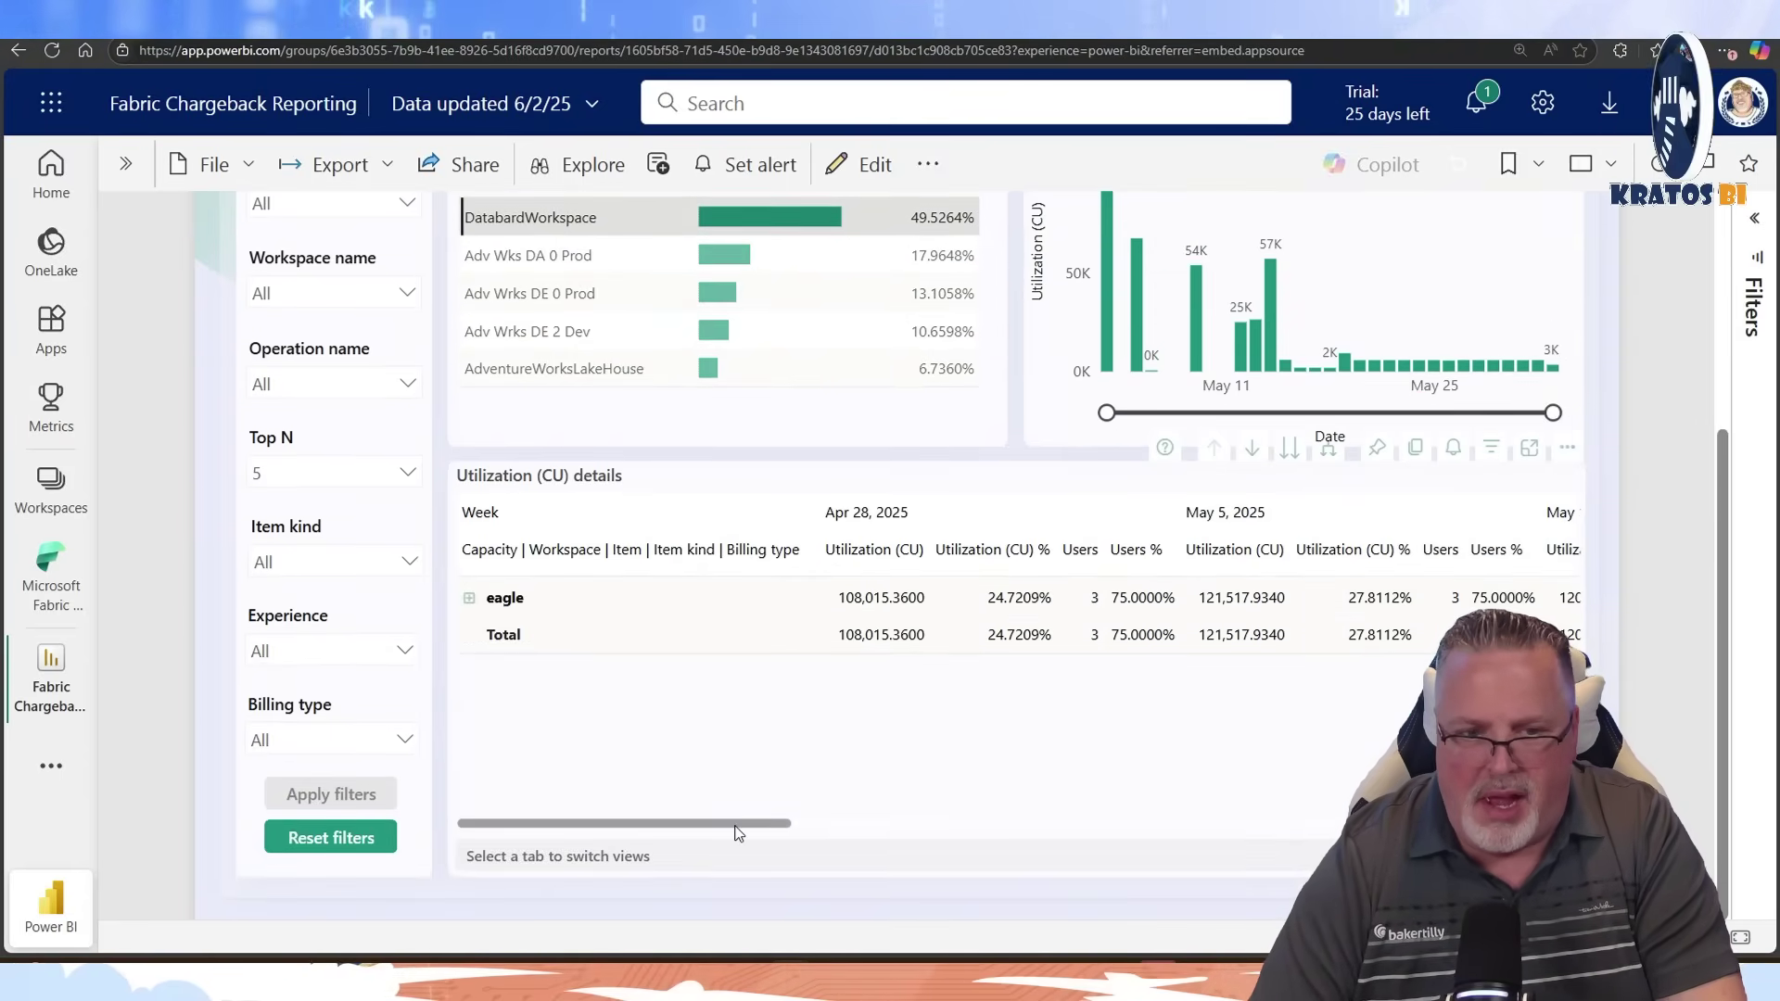
{"action": "mouse_move", "coordinate": [739, 828]}
{"action": "left_mouse_down"}
{"action": "mouse_move", "coordinate": [1285, 822]}
{"action": "mouse_move", "coordinate": [649, 819]}
{"action": "left_mouse_up"}
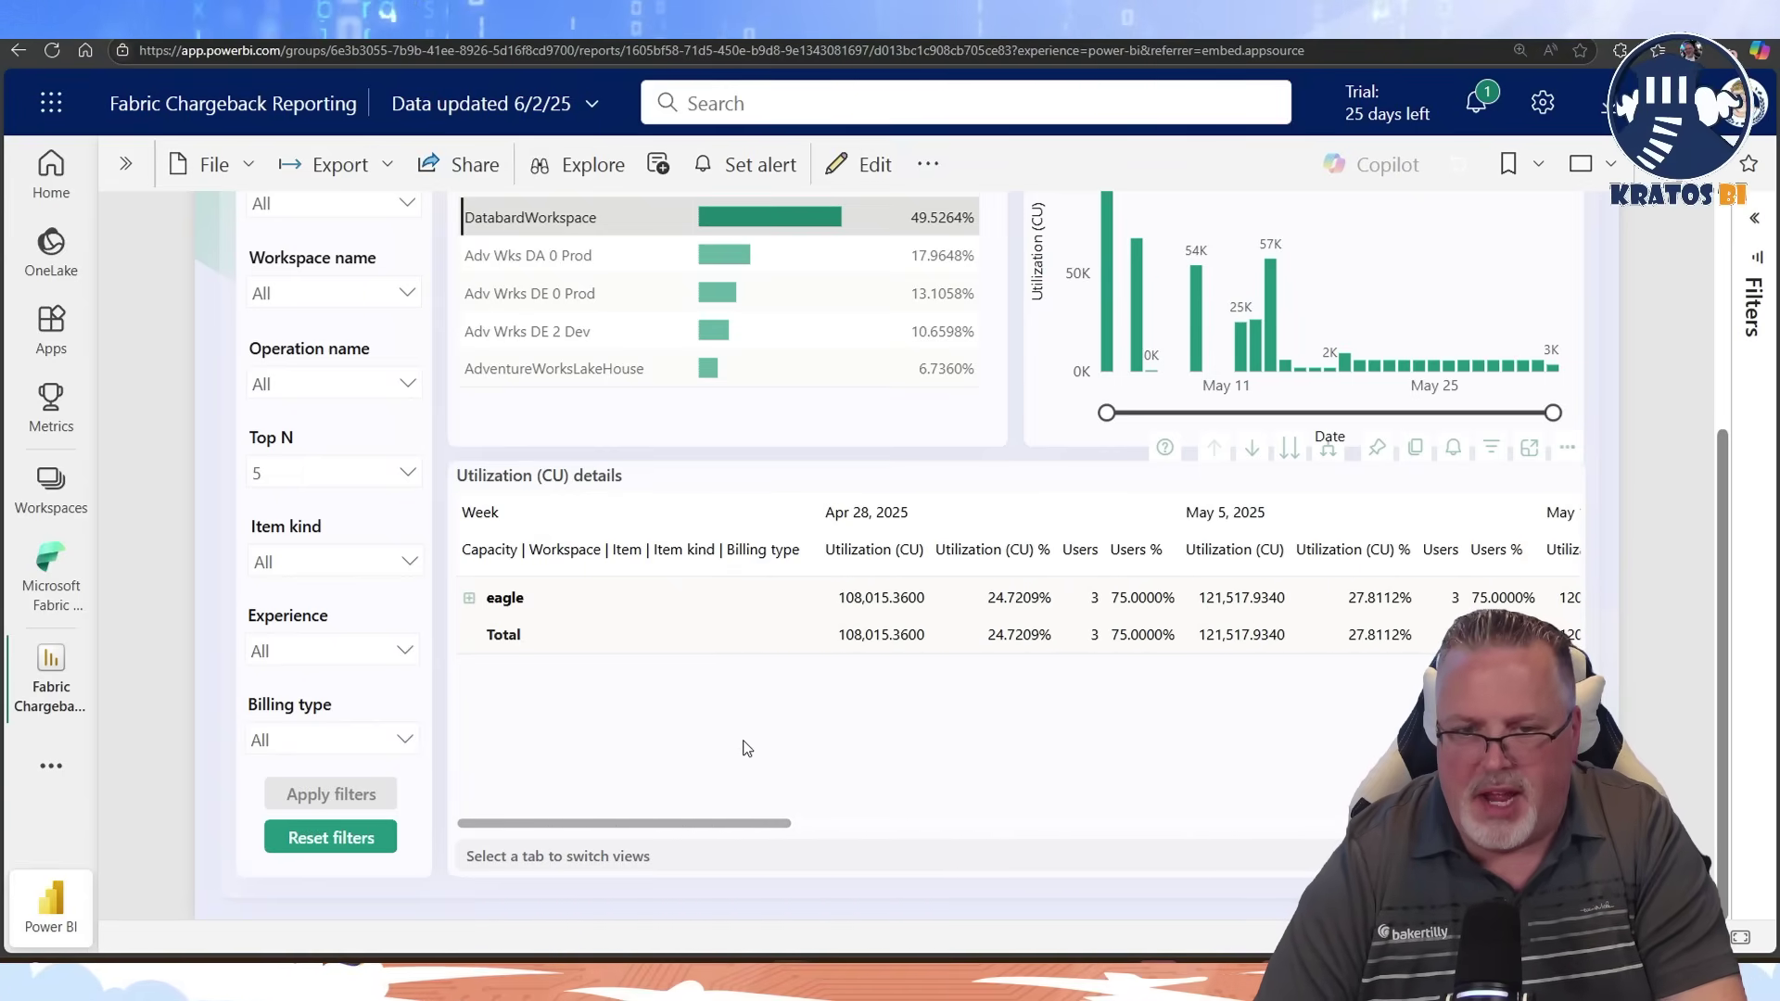
{"action": "scroll", "coordinate": [747, 747], "scroll_direction": "up", "scroll_amount": 4}
{"action": "left_click", "coordinate": [559, 569]}
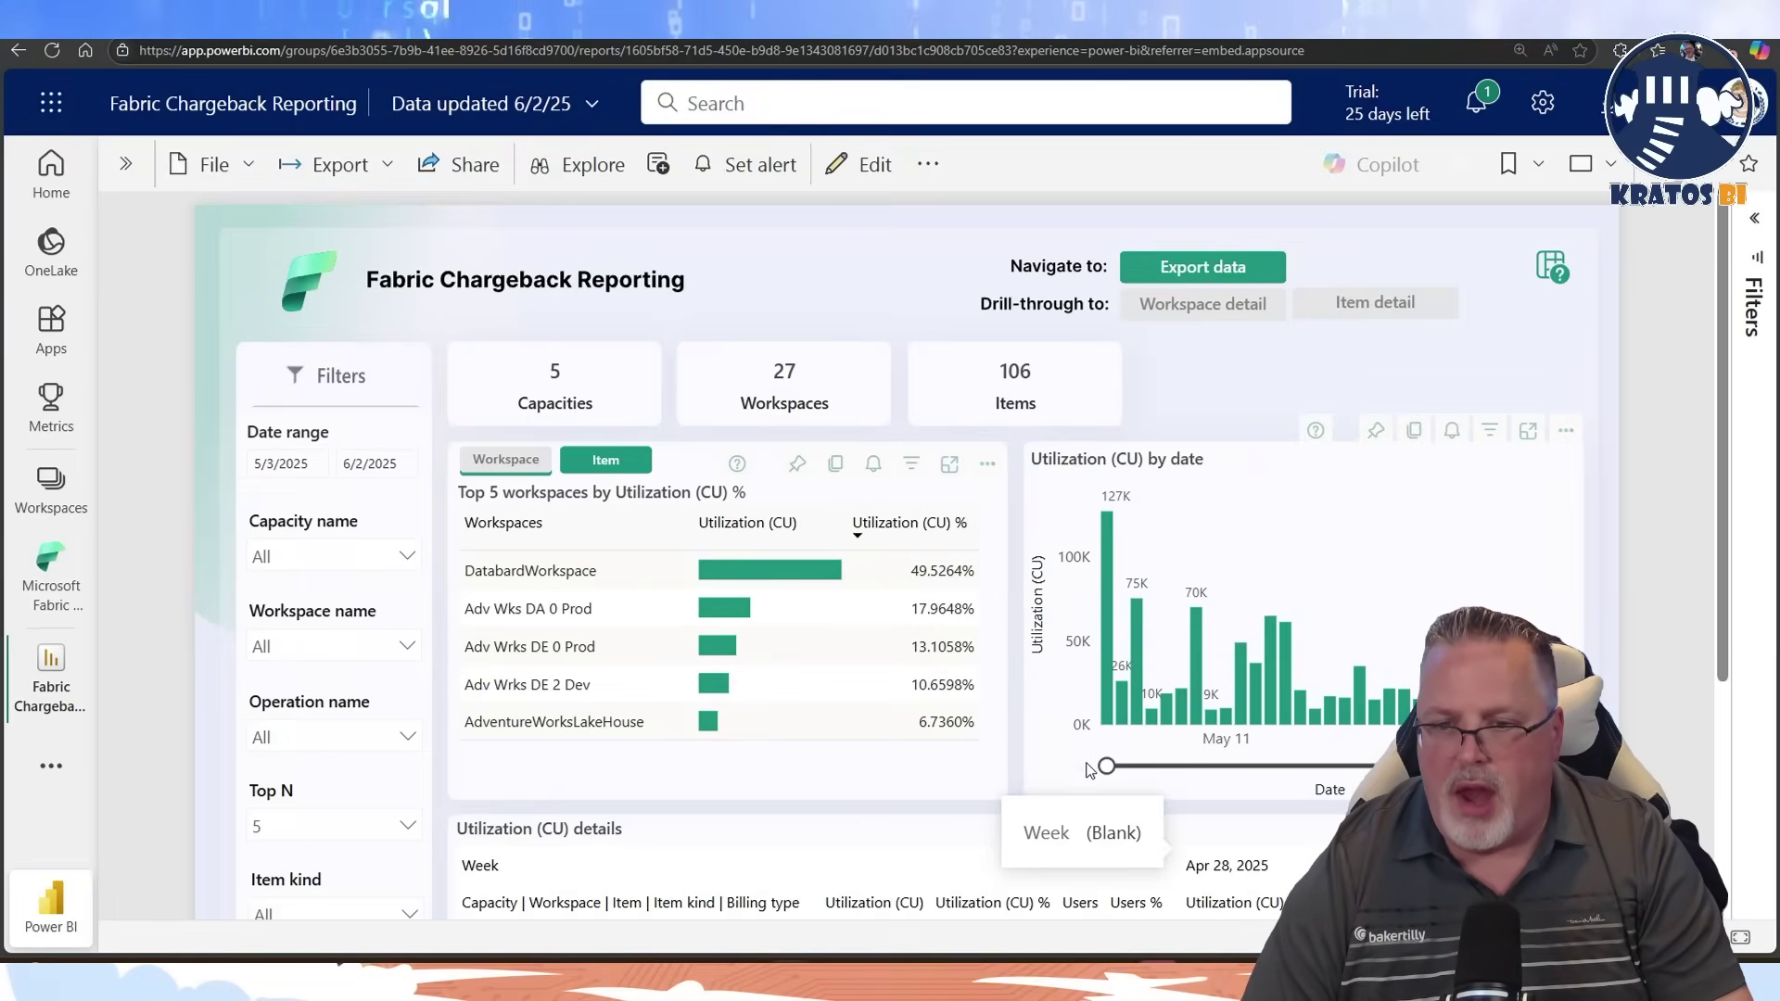
Step: Enlarge the Utilization (CU) by date chart, inspect the first day's bar, then return to the report
{"action": "left_click", "coordinate": [1528, 432]}
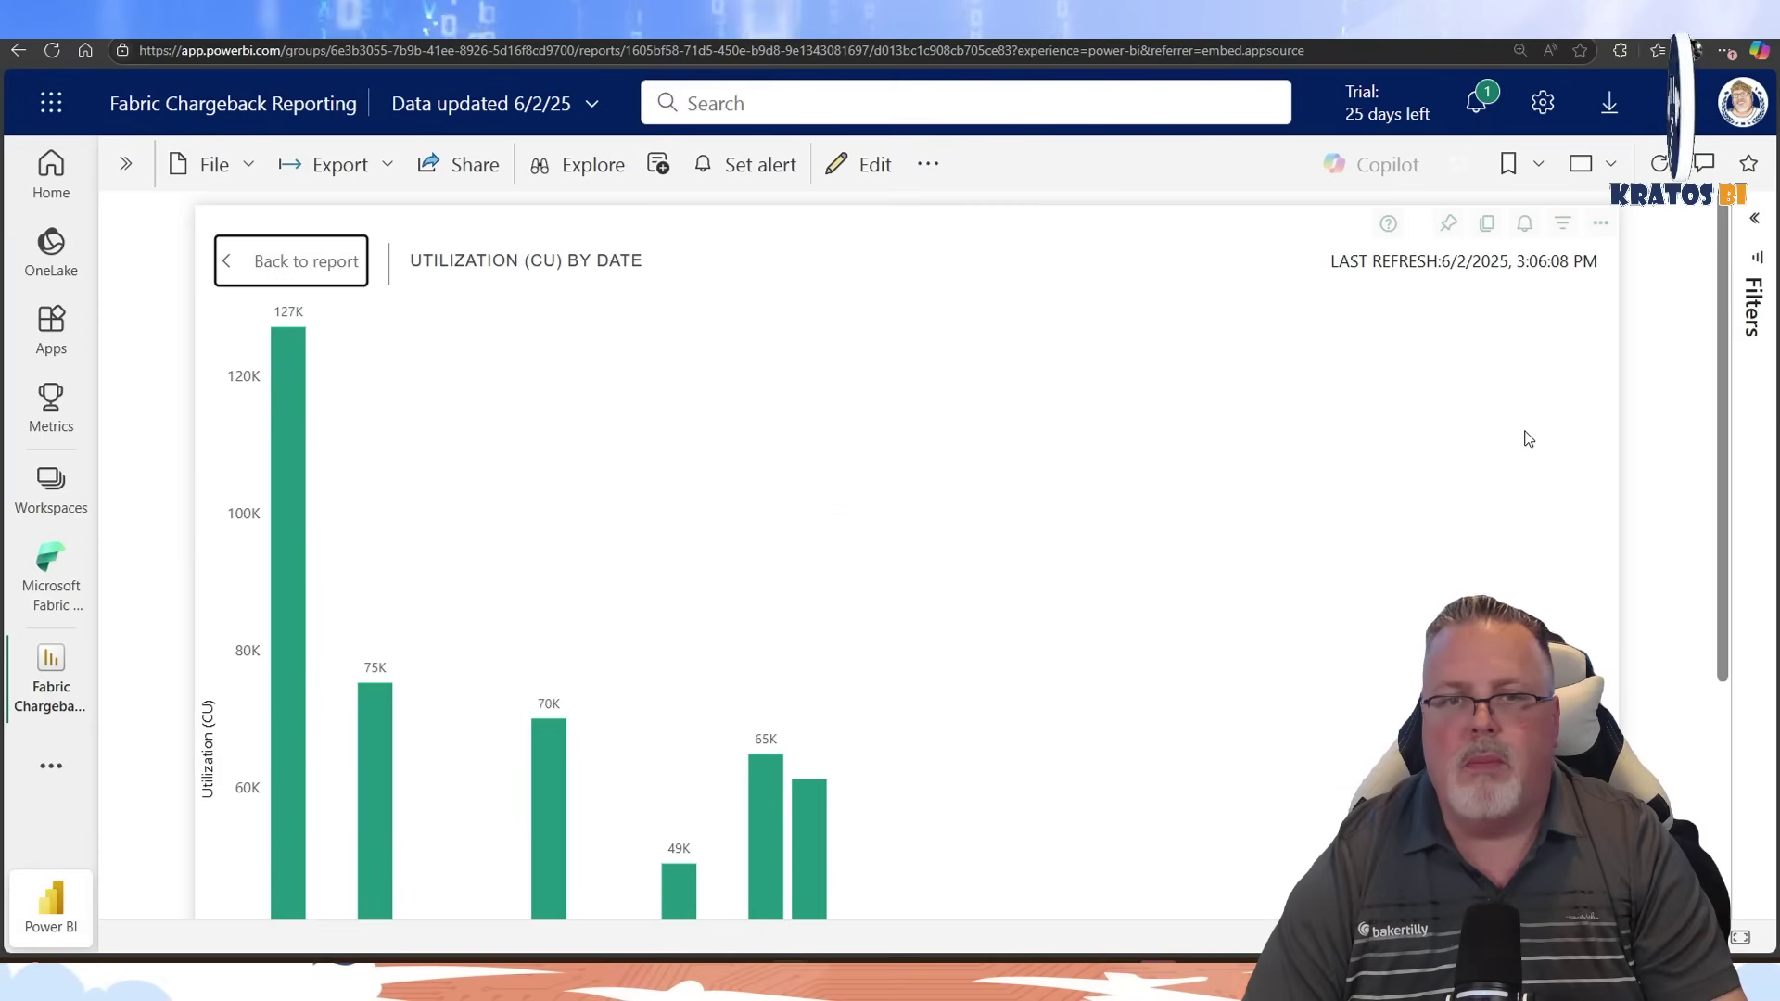
{"action": "scroll", "coordinate": [1105, 619], "scroll_direction": "down", "scroll_amount": 3}
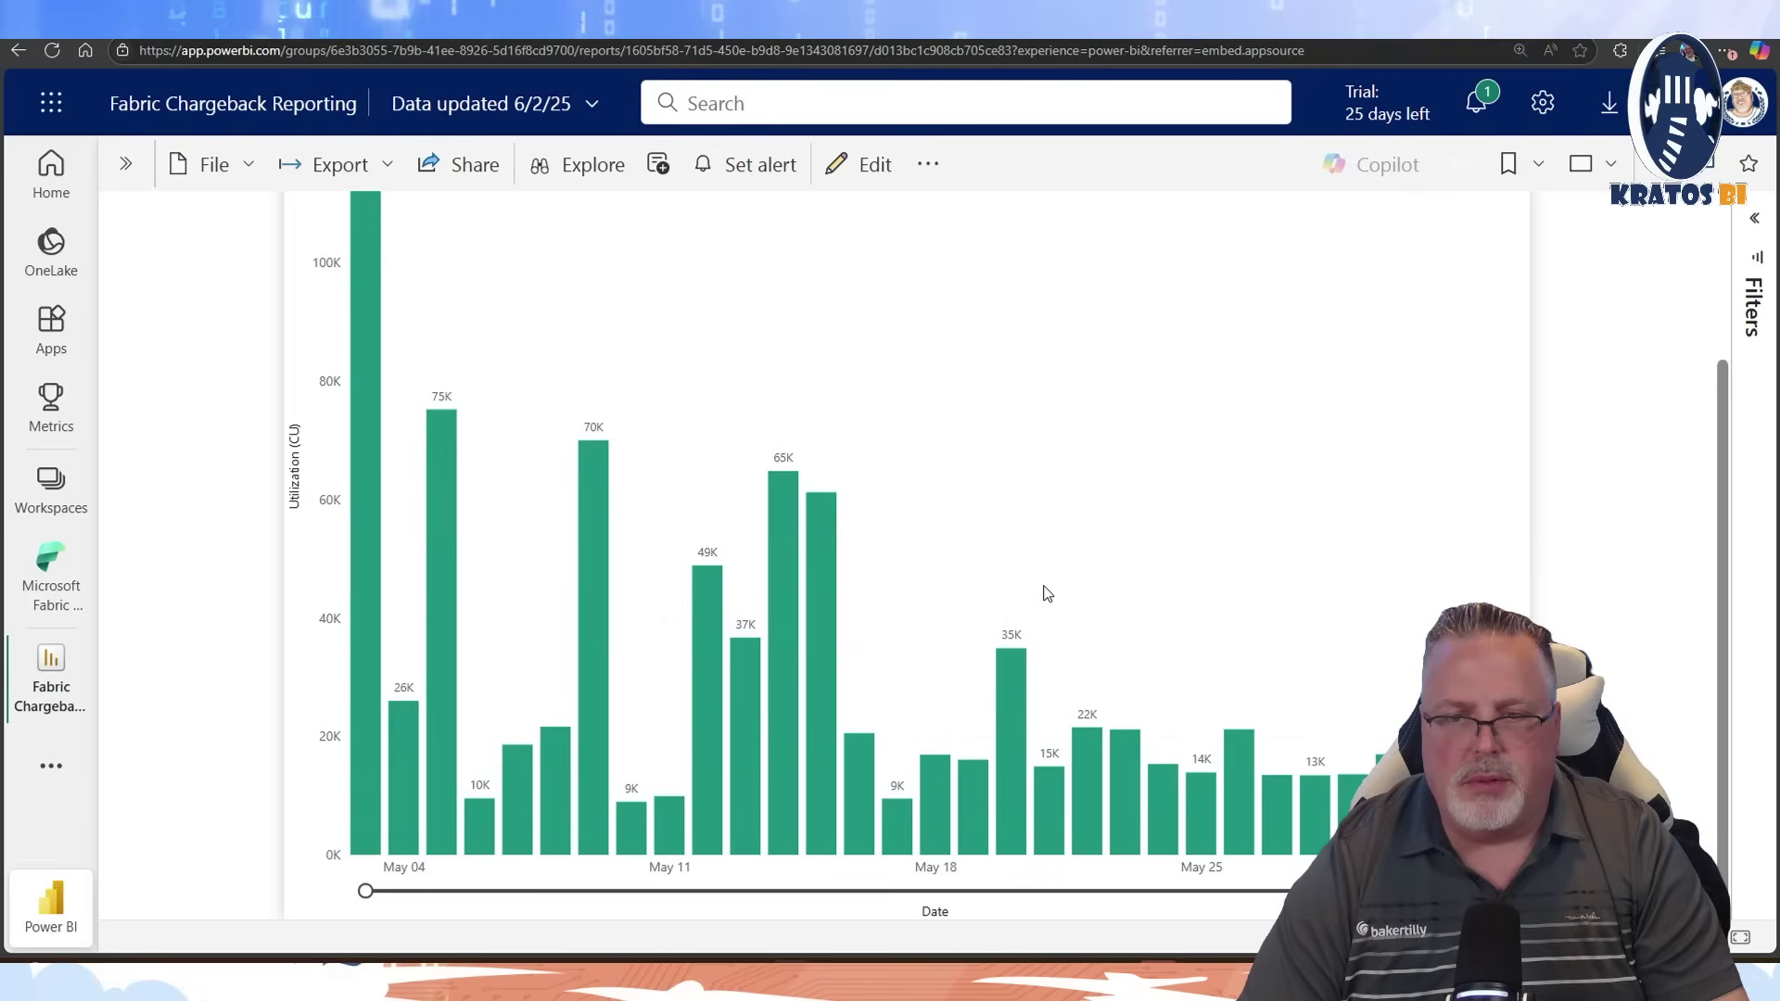
{"action": "scroll", "coordinate": [797, 603], "scroll_direction": "up", "scroll_amount": 3}
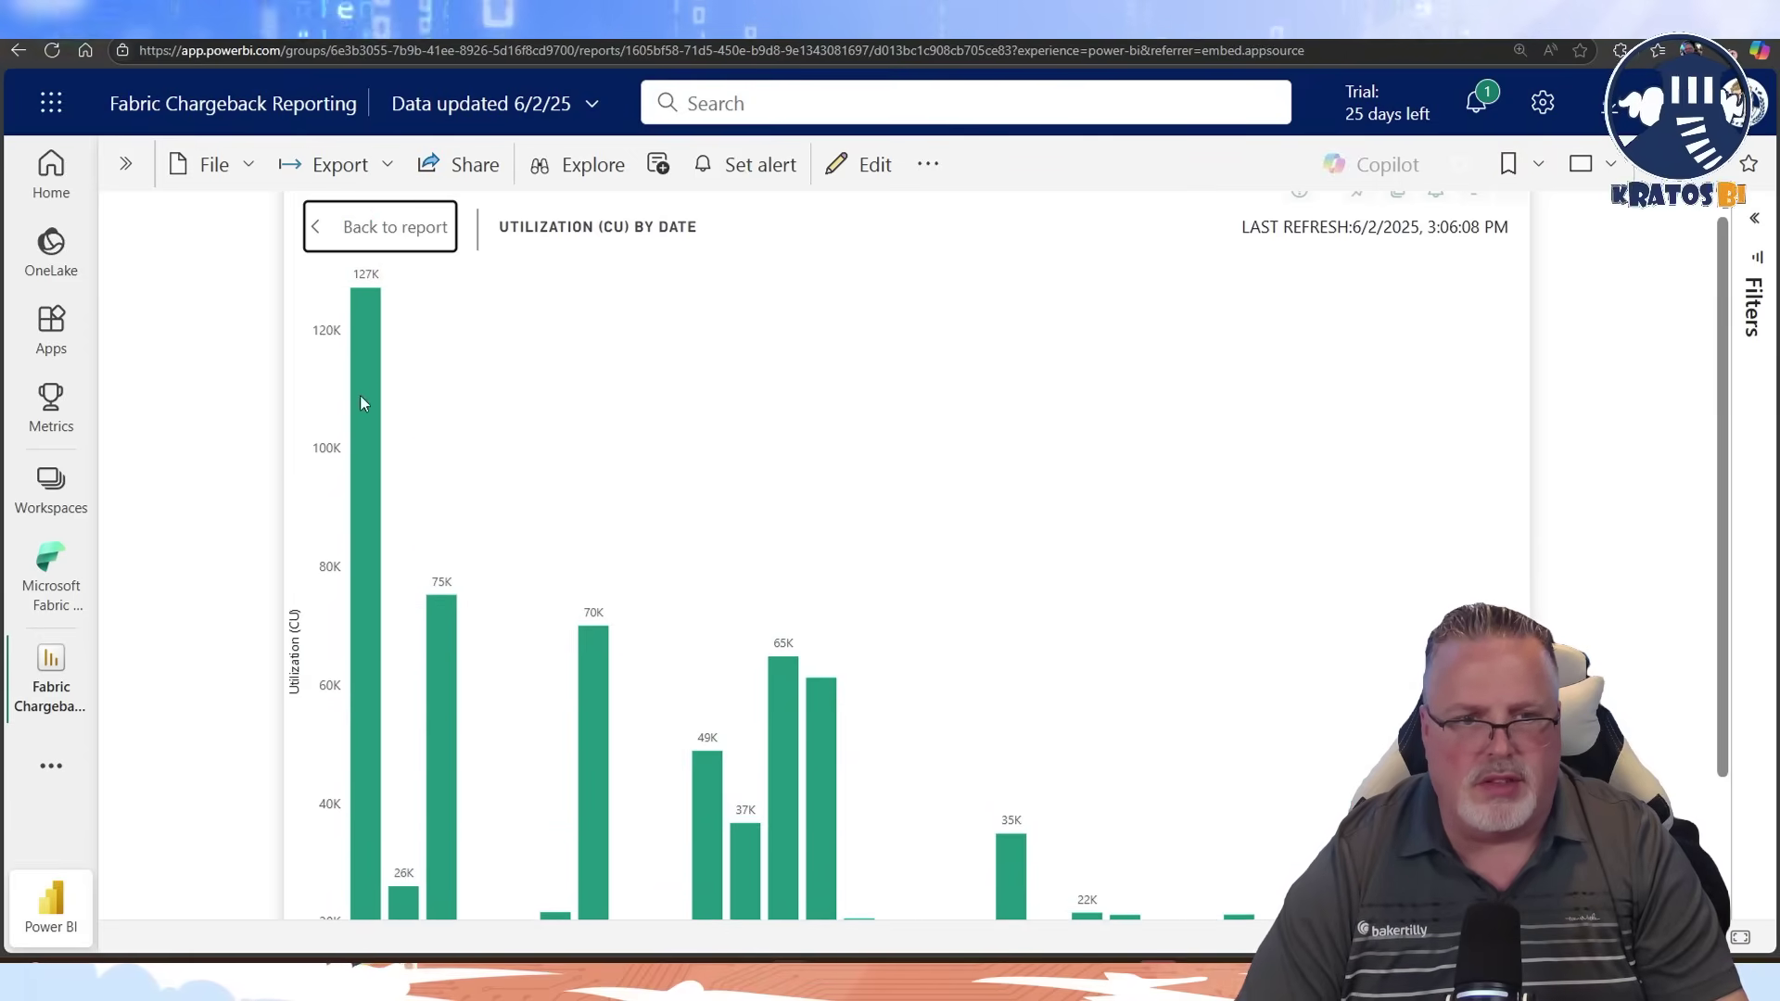
{"action": "scroll", "coordinate": [389, 551], "scroll_direction": "down", "scroll_amount": 3}
{"action": "left_click", "coordinate": [363, 541]}
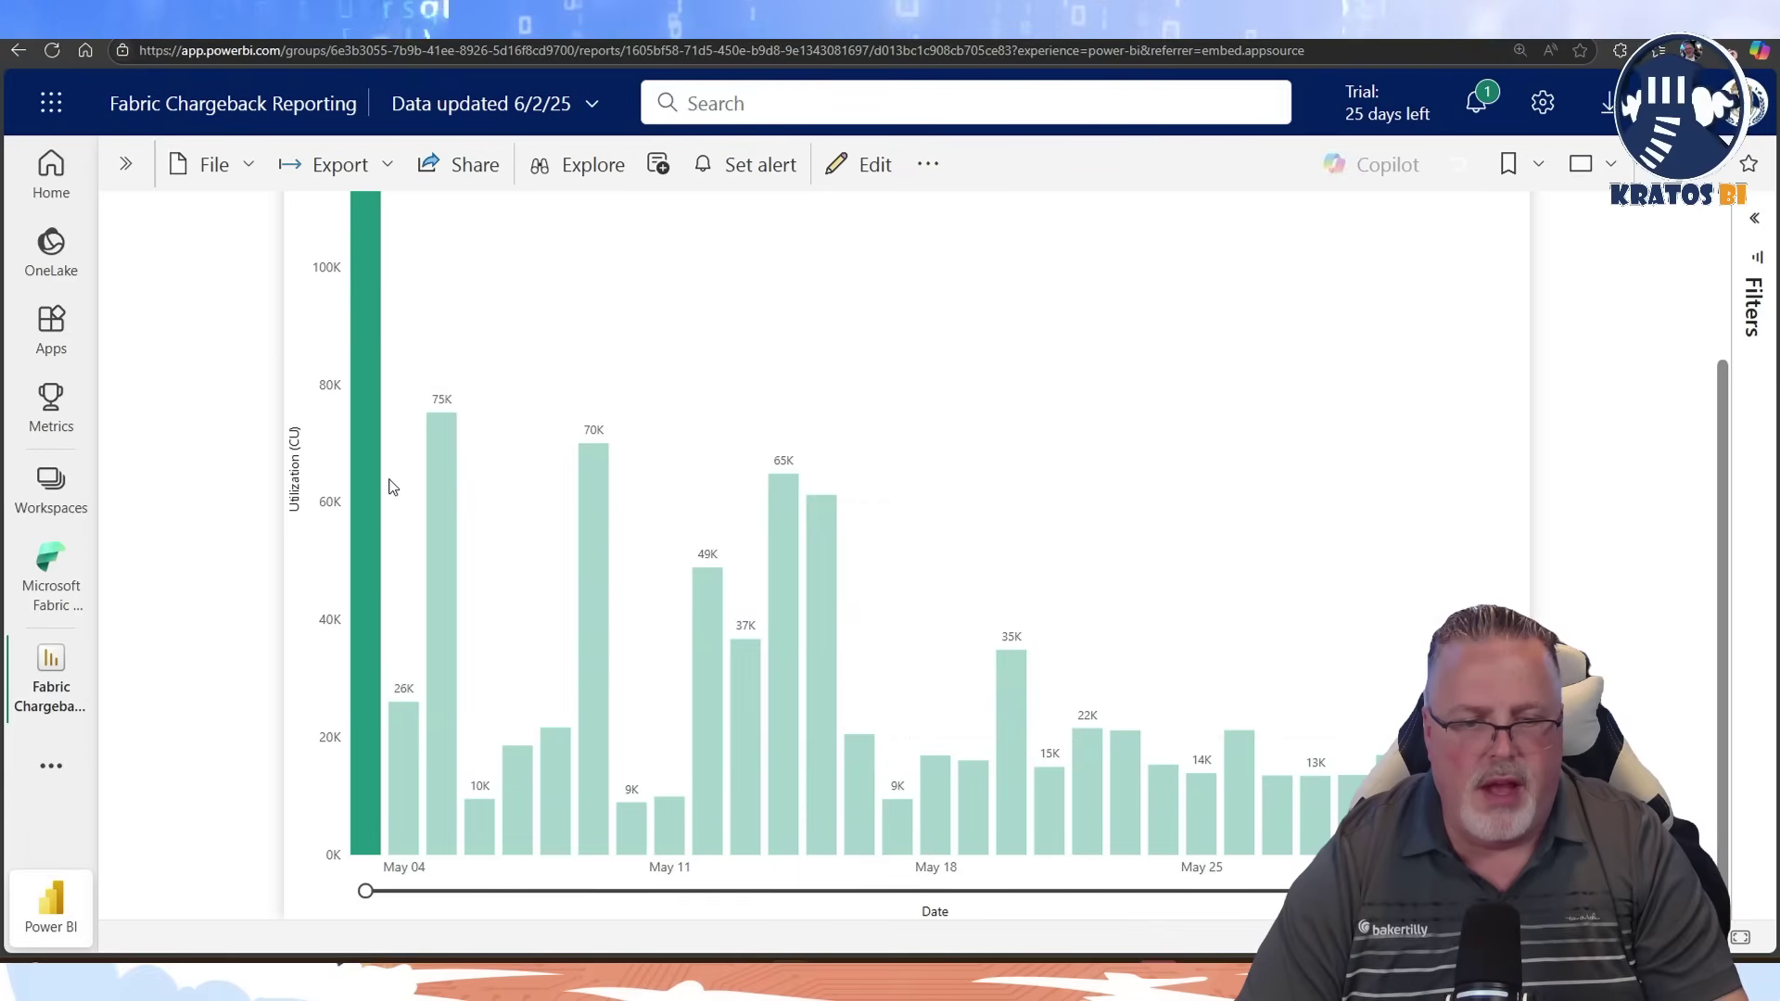
{"action": "left_click", "coordinate": [374, 369]}
{"action": "scroll", "coordinate": [753, 633], "scroll_direction": "up", "scroll_amount": 3}
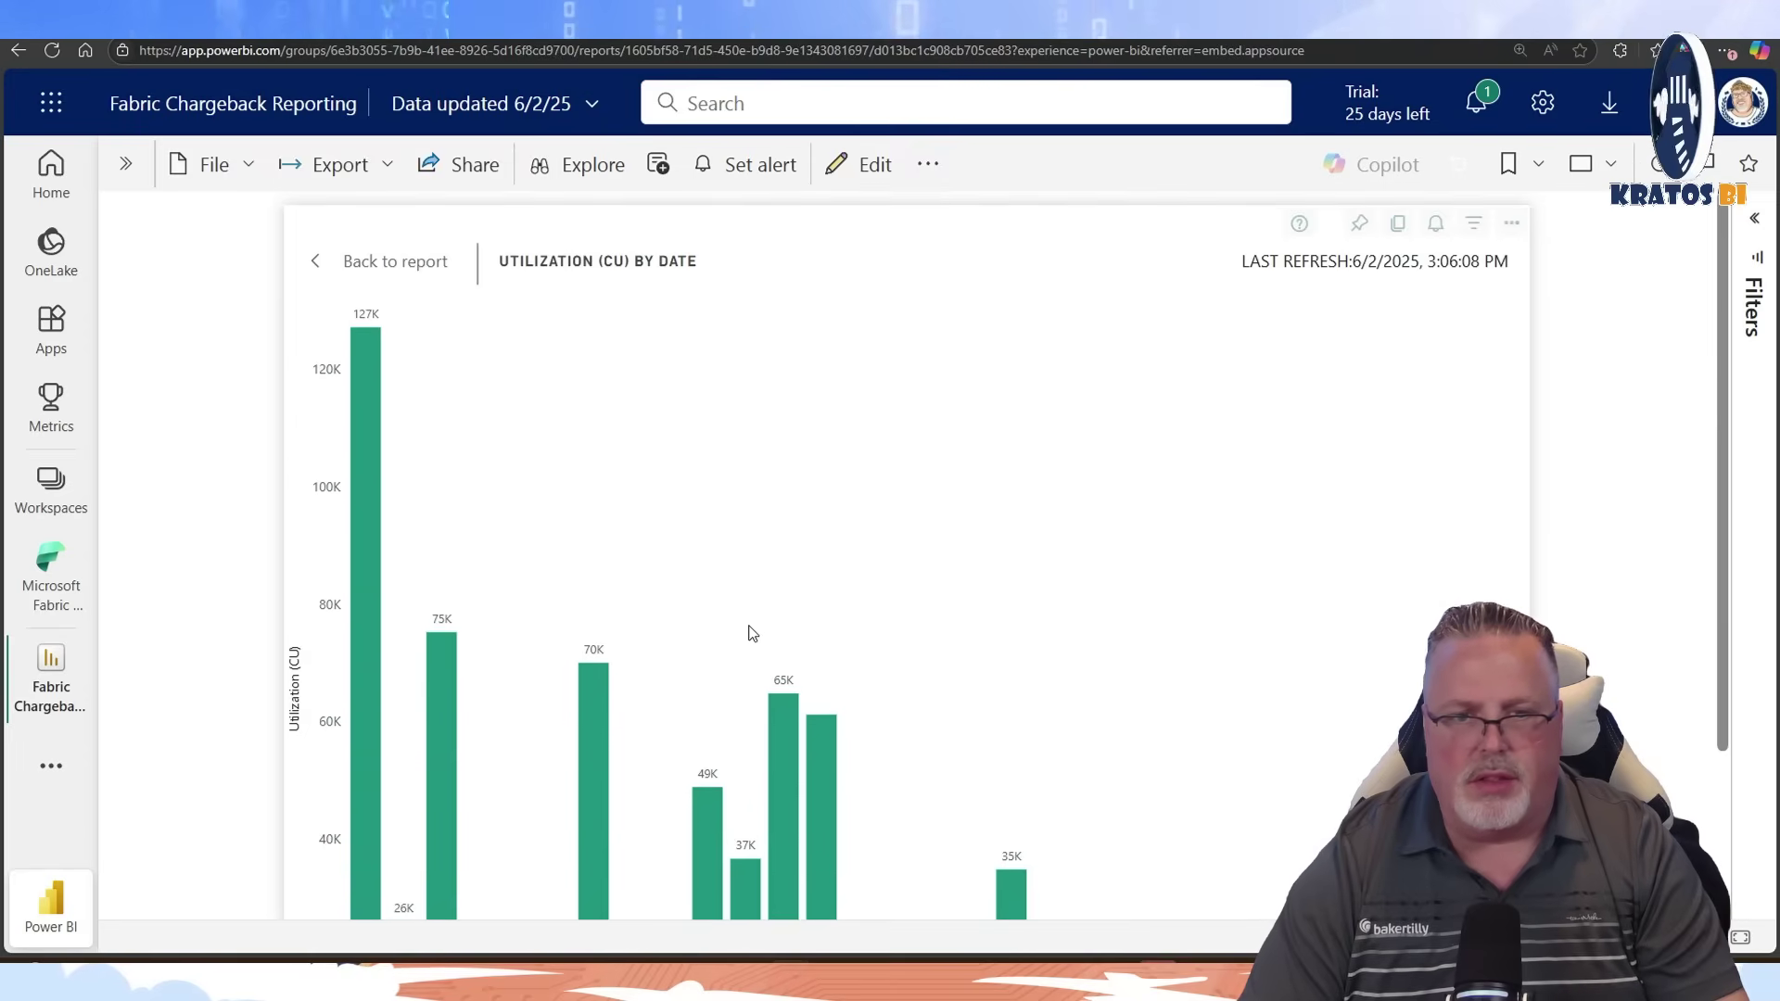
{"action": "left_click", "coordinate": [333, 264]}
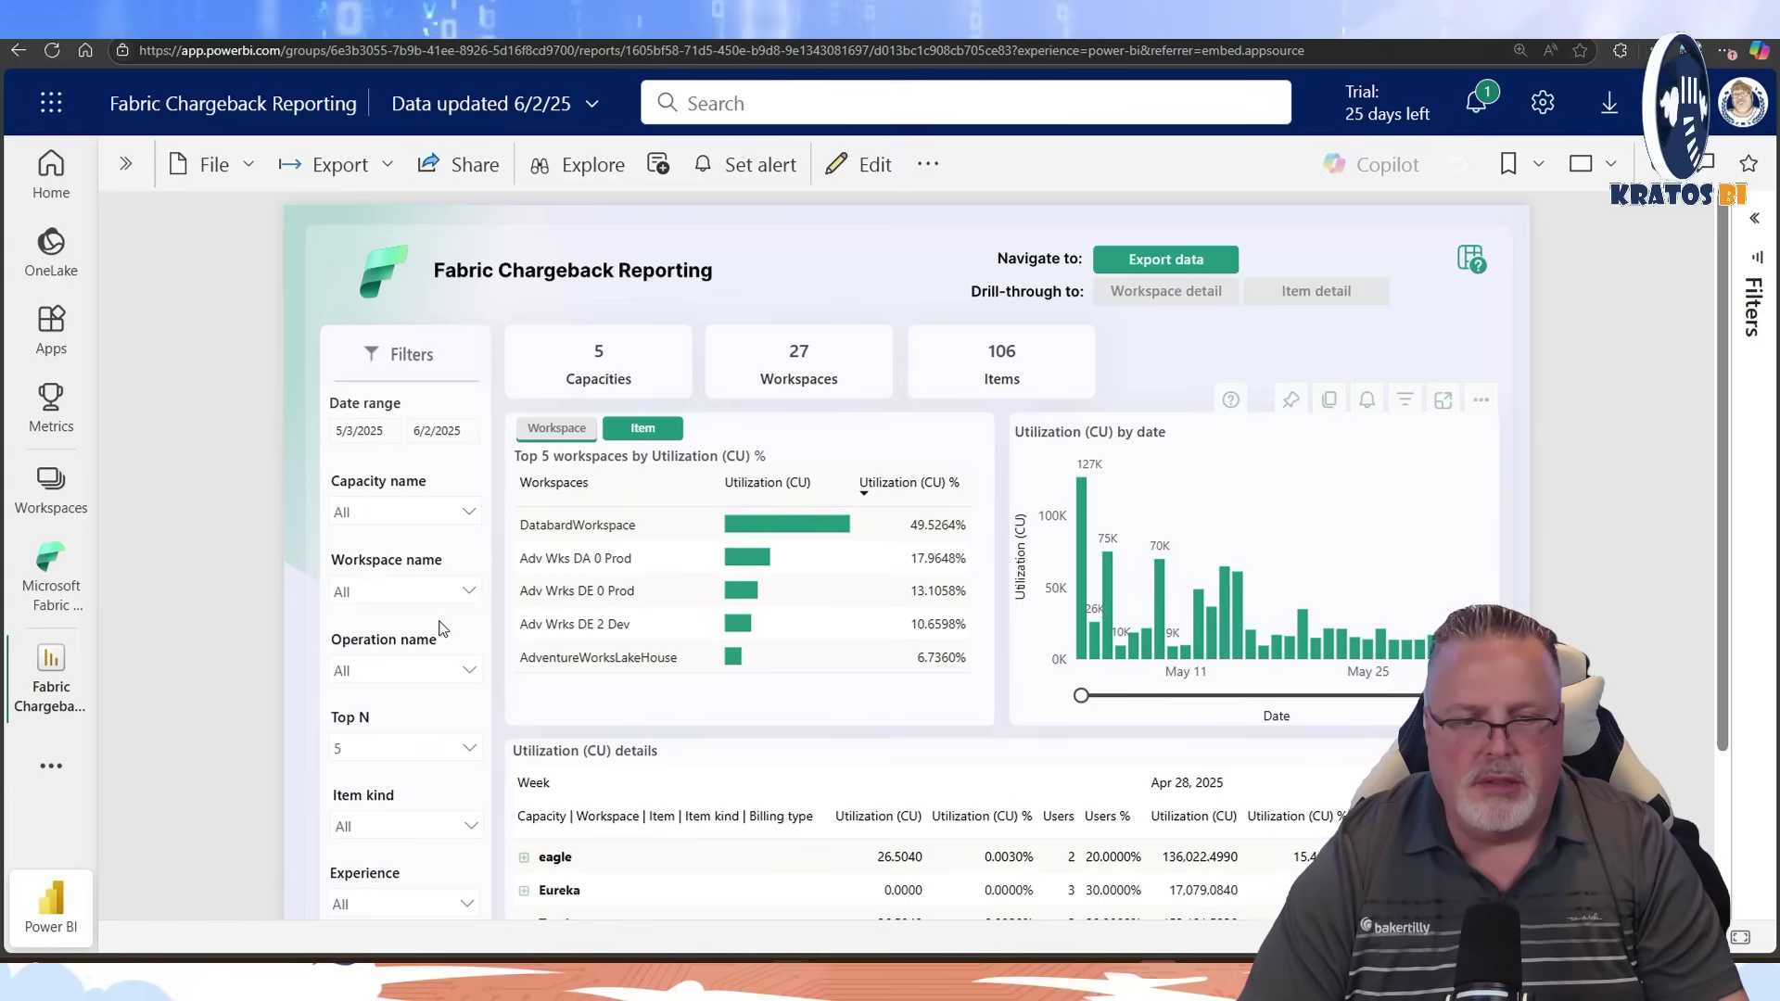
Step: Change the Top N workspace ranking to 10 and apply it
{"action": "scroll", "coordinate": [440, 629], "scroll_direction": "down", "scroll_amount": 2}
{"action": "left_click", "coordinate": [471, 564]}
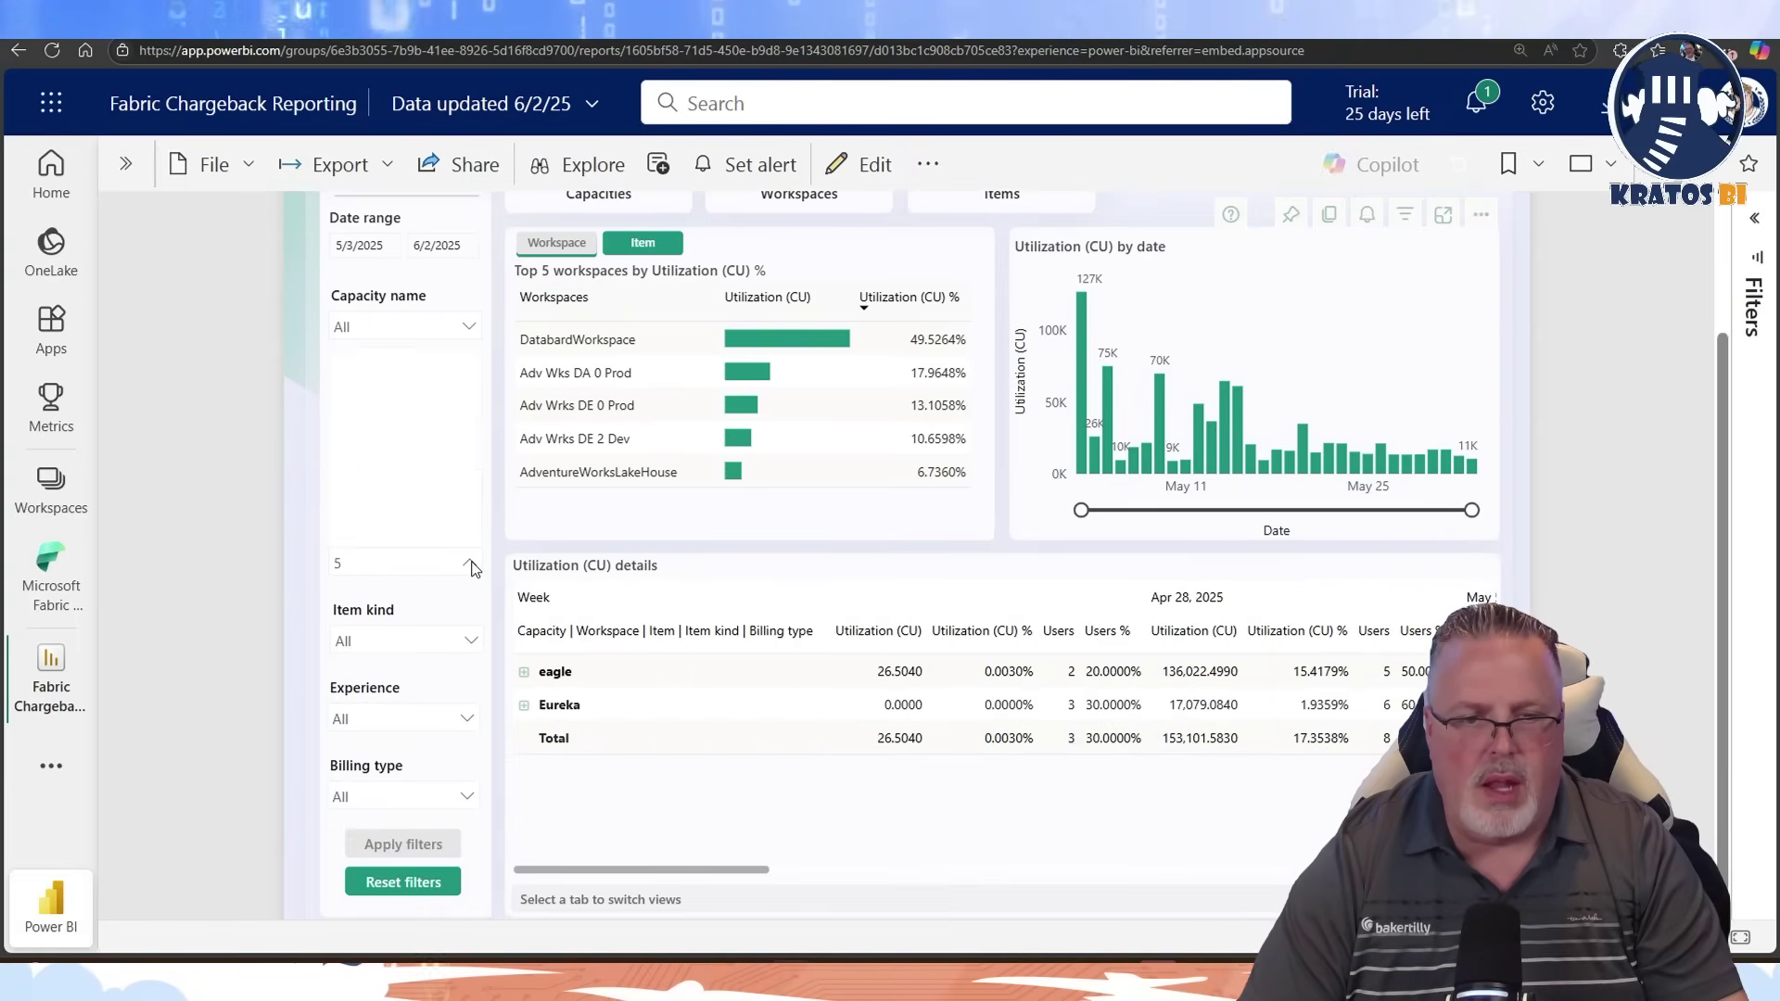
{"action": "left_click", "coordinate": [345, 385]}
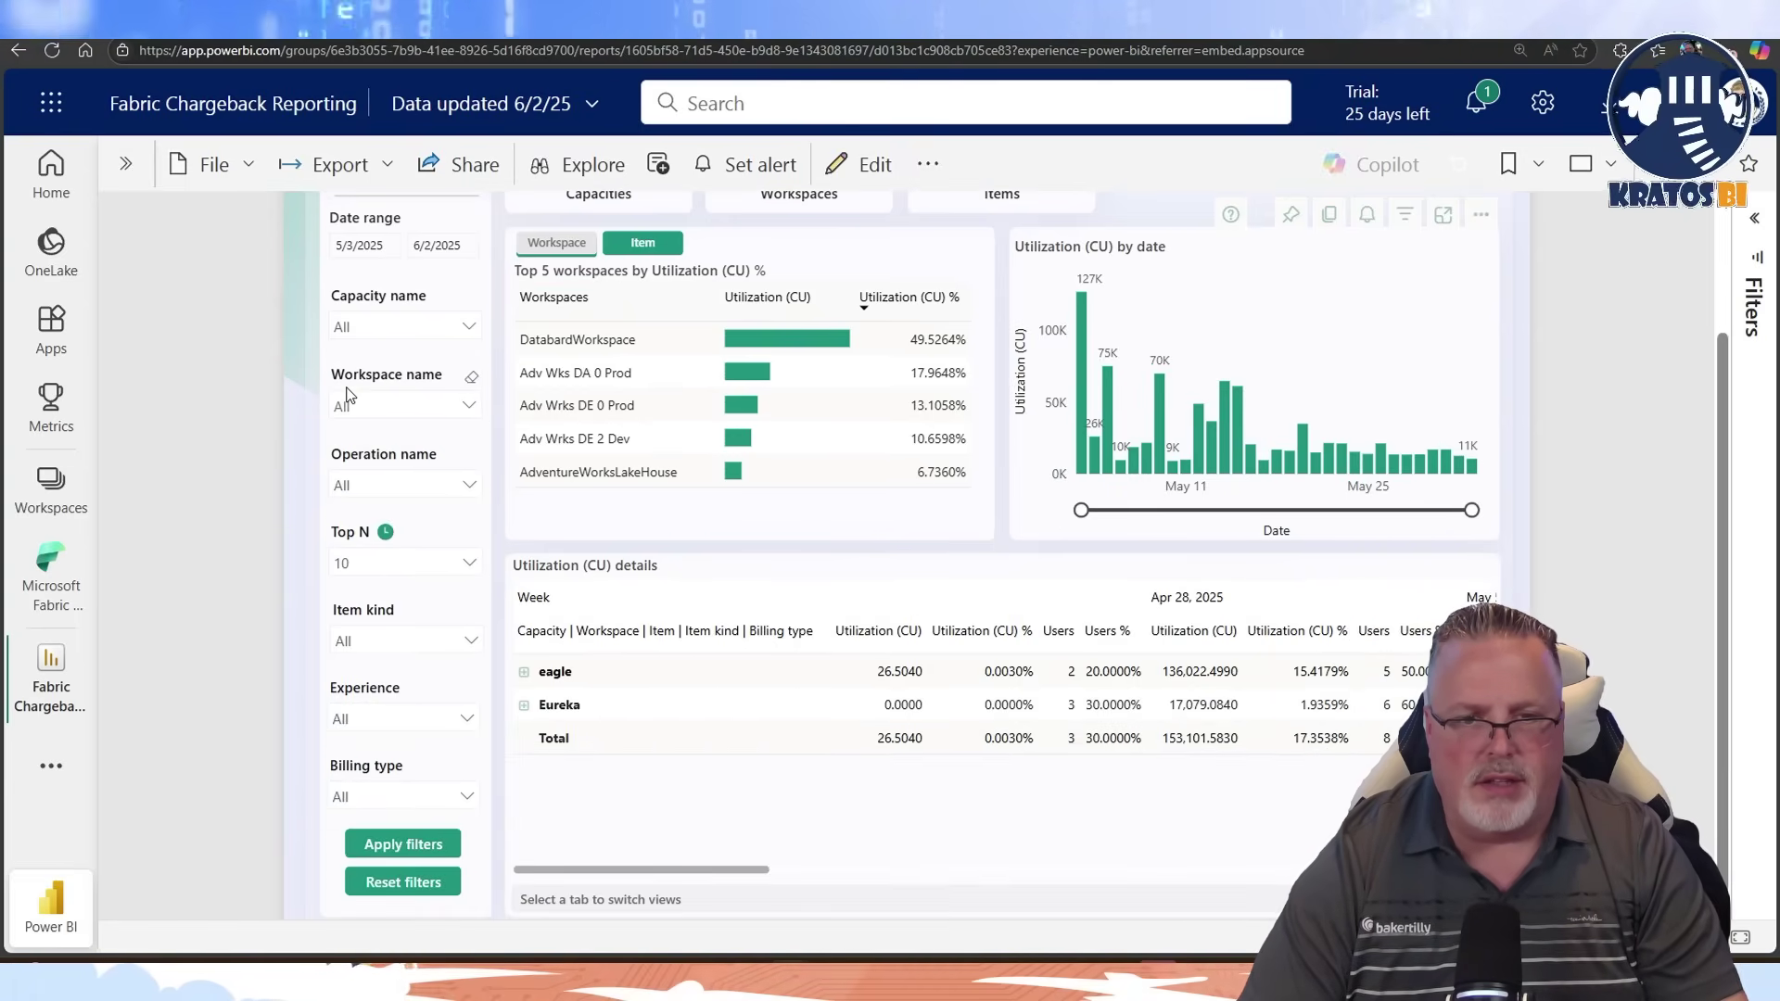
{"action": "left_click", "coordinate": [427, 851]}
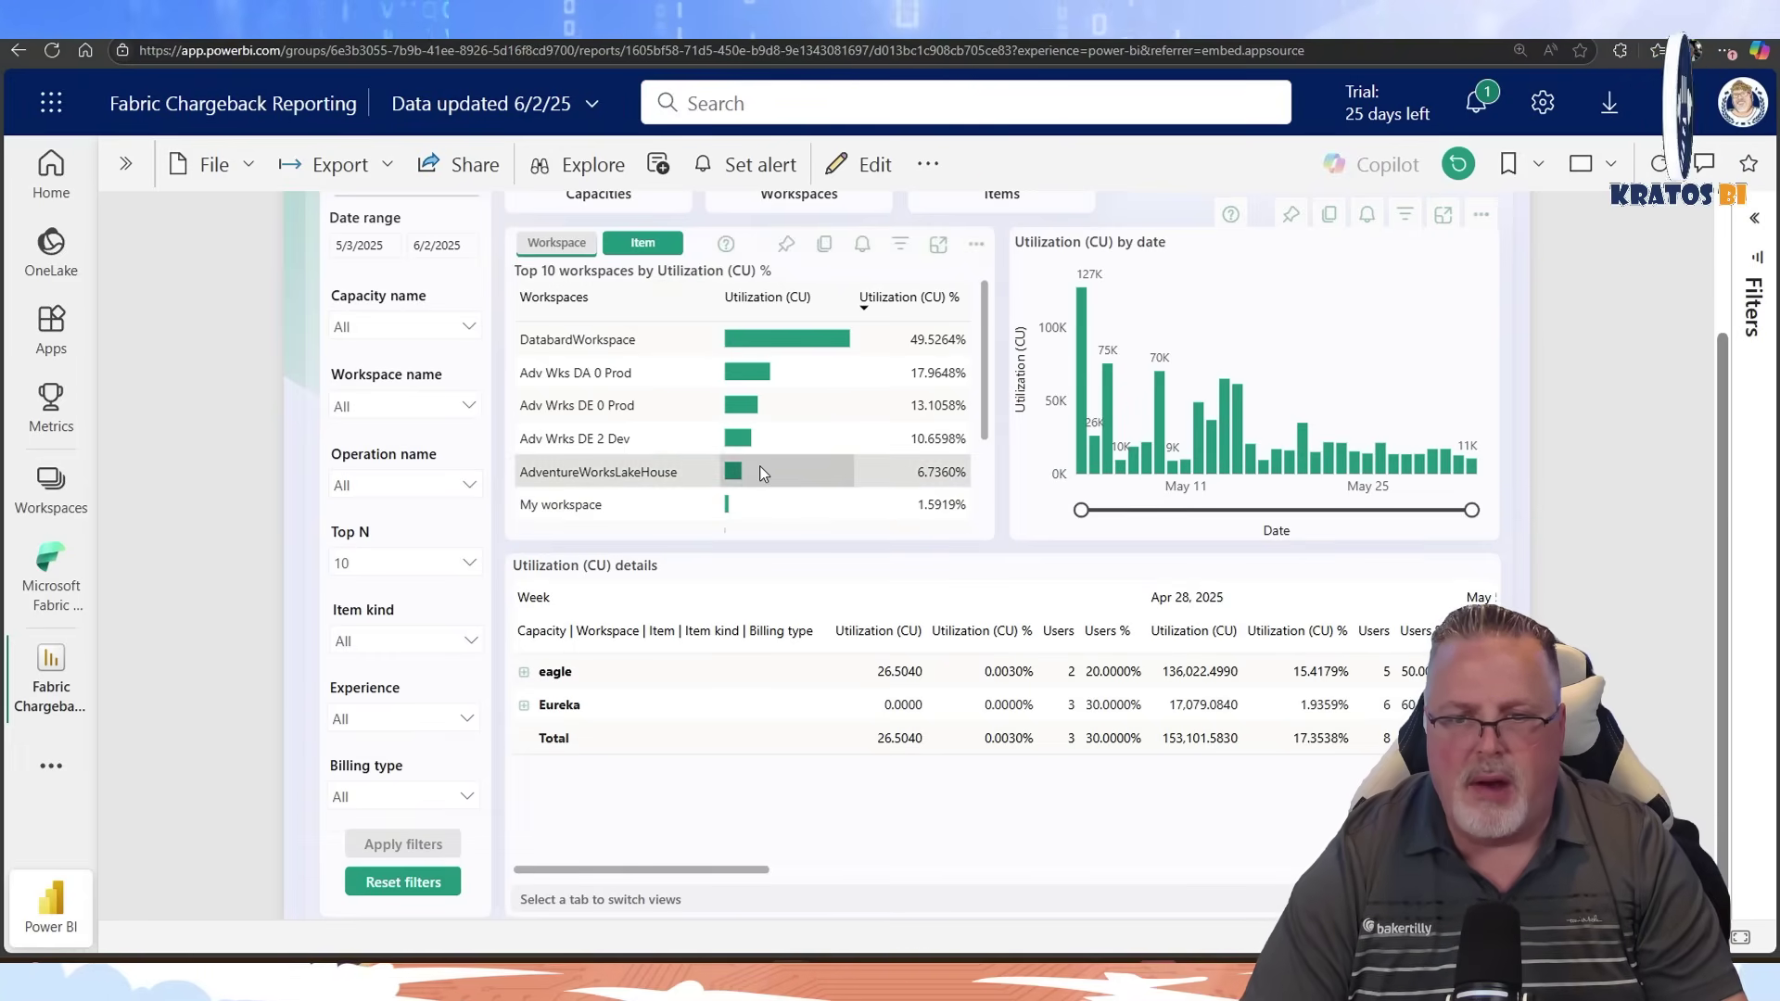
Step: Set the Top N ranking back to 5 and apply it
{"action": "scroll", "coordinate": [763, 460], "scroll_direction": "down", "scroll_amount": 3}
{"action": "scroll", "coordinate": [764, 460], "scroll_direction": "up", "scroll_amount": 3}
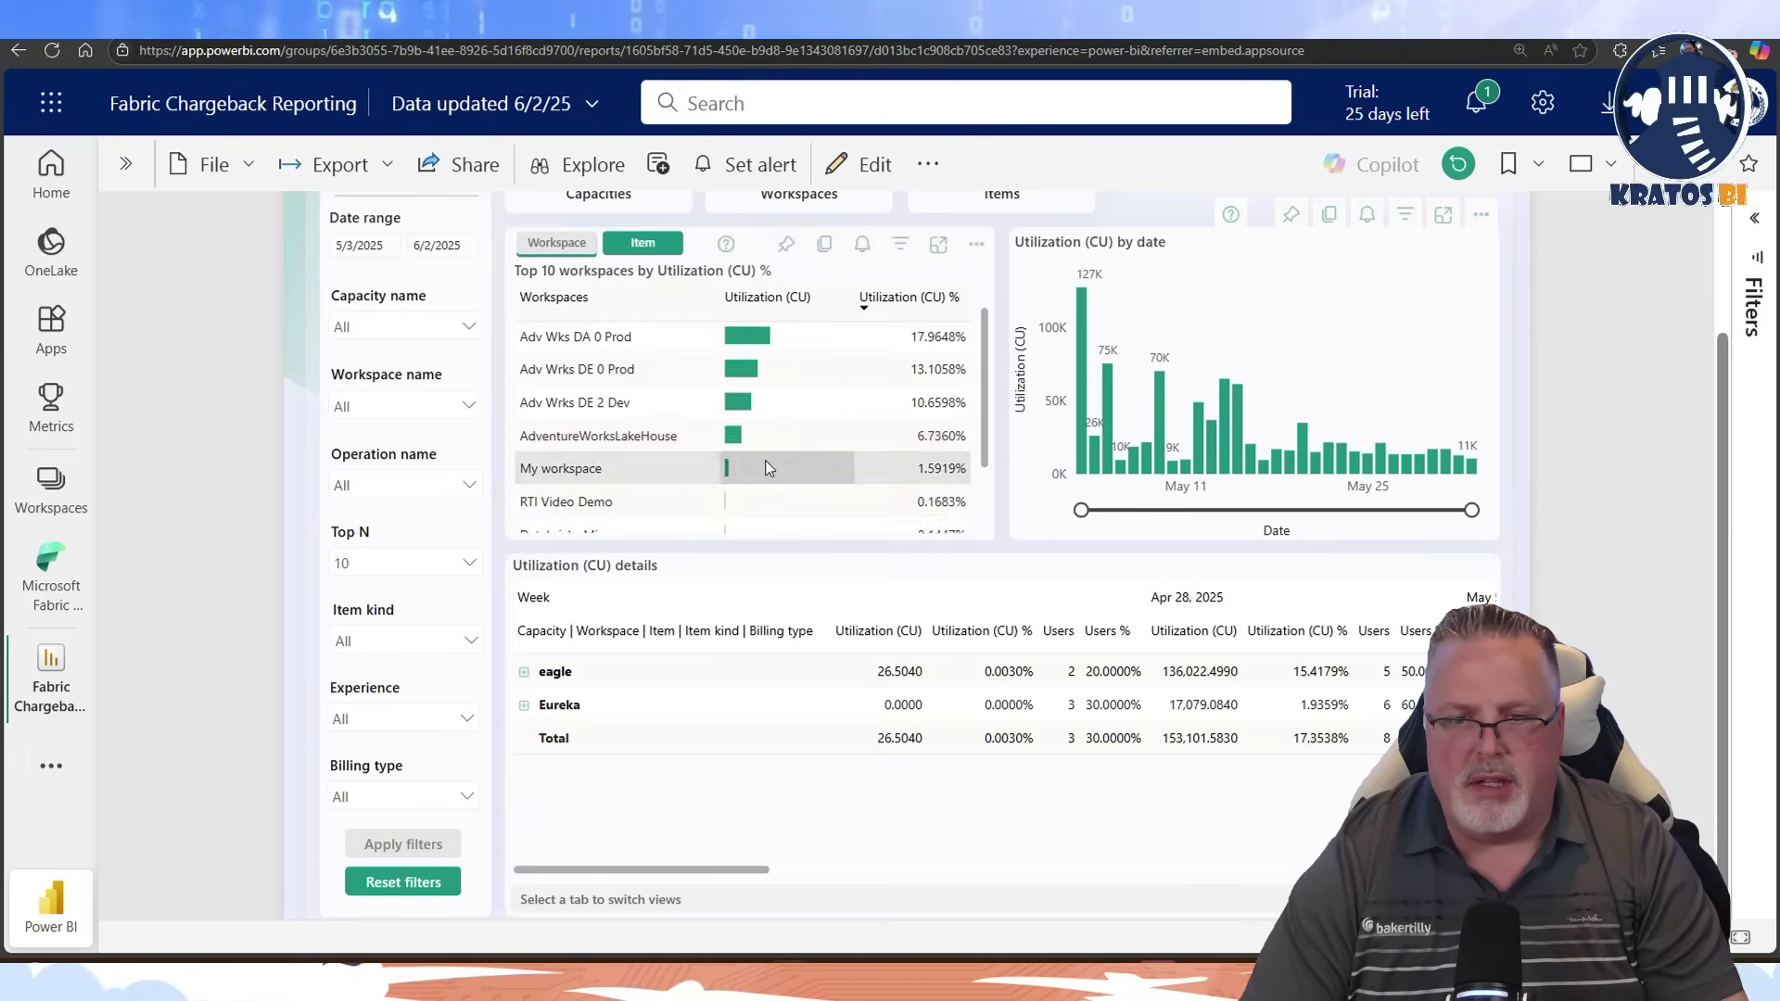
{"action": "left_click", "coordinate": [479, 565]}
{"action": "left_click", "coordinate": [345, 361]}
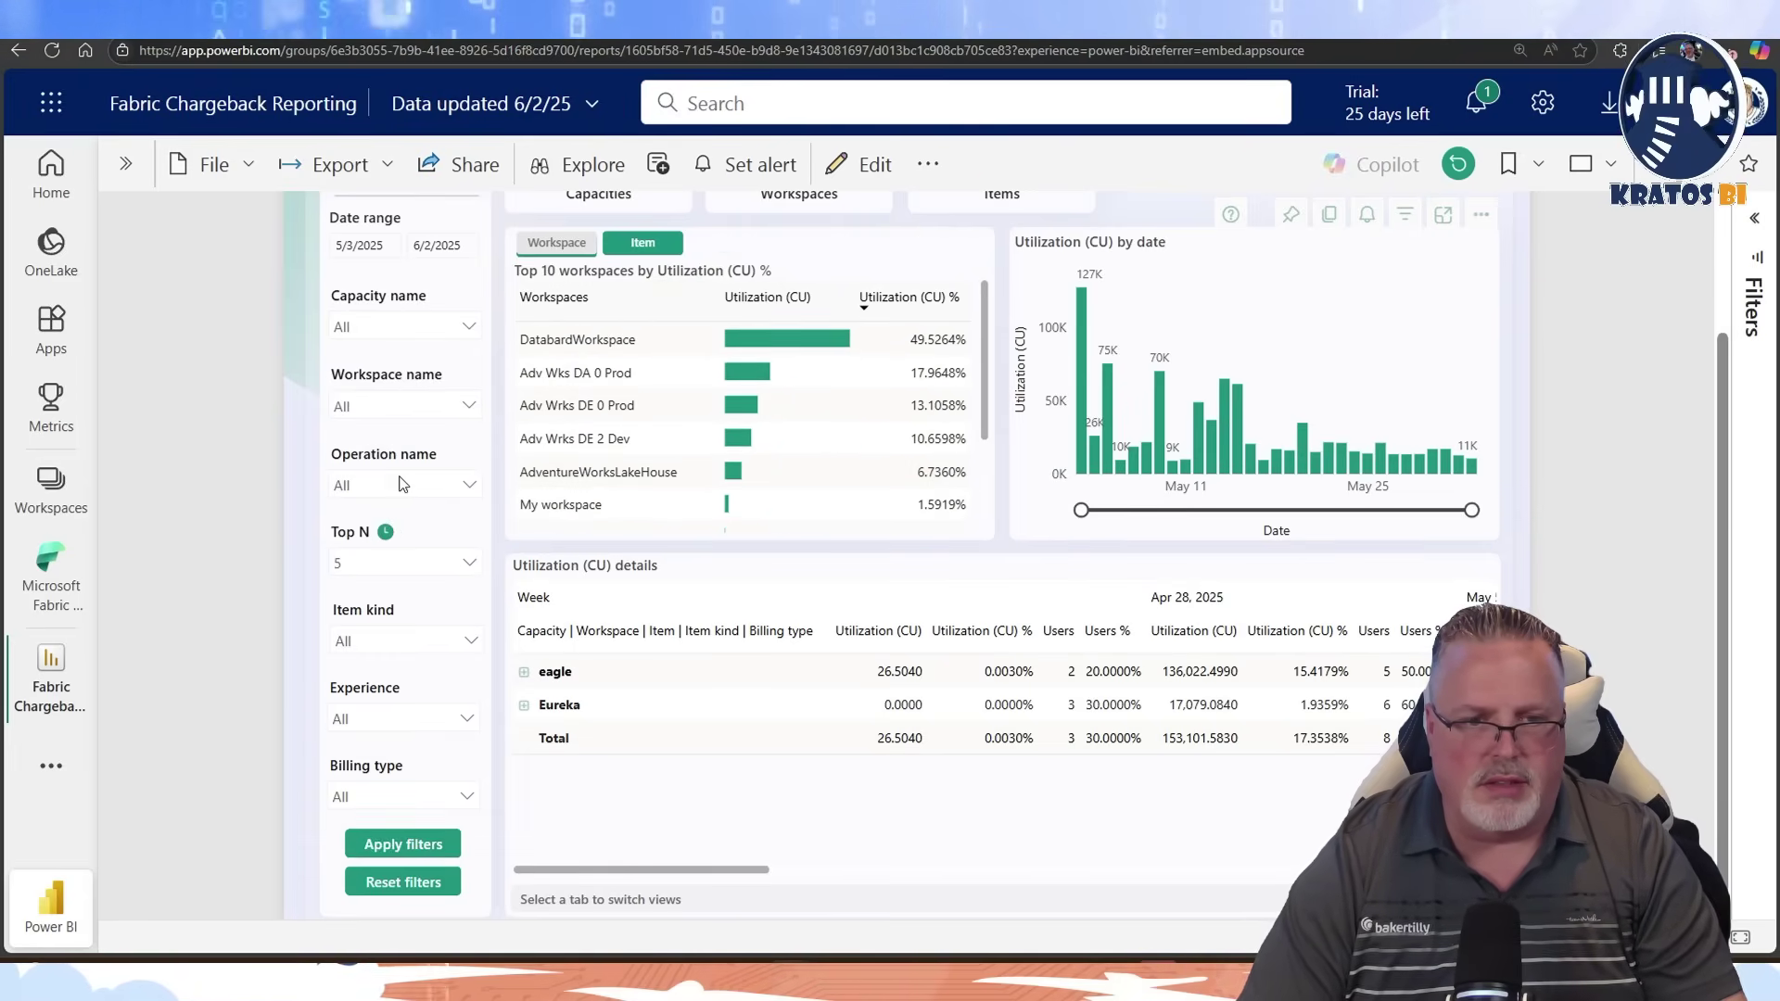
{"action": "left_click", "coordinate": [404, 843]}
Step: Switch the ranking to top items and drill through CJ_AdventureWorks_BronzeToWH to View Item Details
{"action": "scroll", "coordinate": [752, 633], "scroll_direction": "up", "scroll_amount": 3}
{"action": "left_click", "coordinate": [645, 424]}
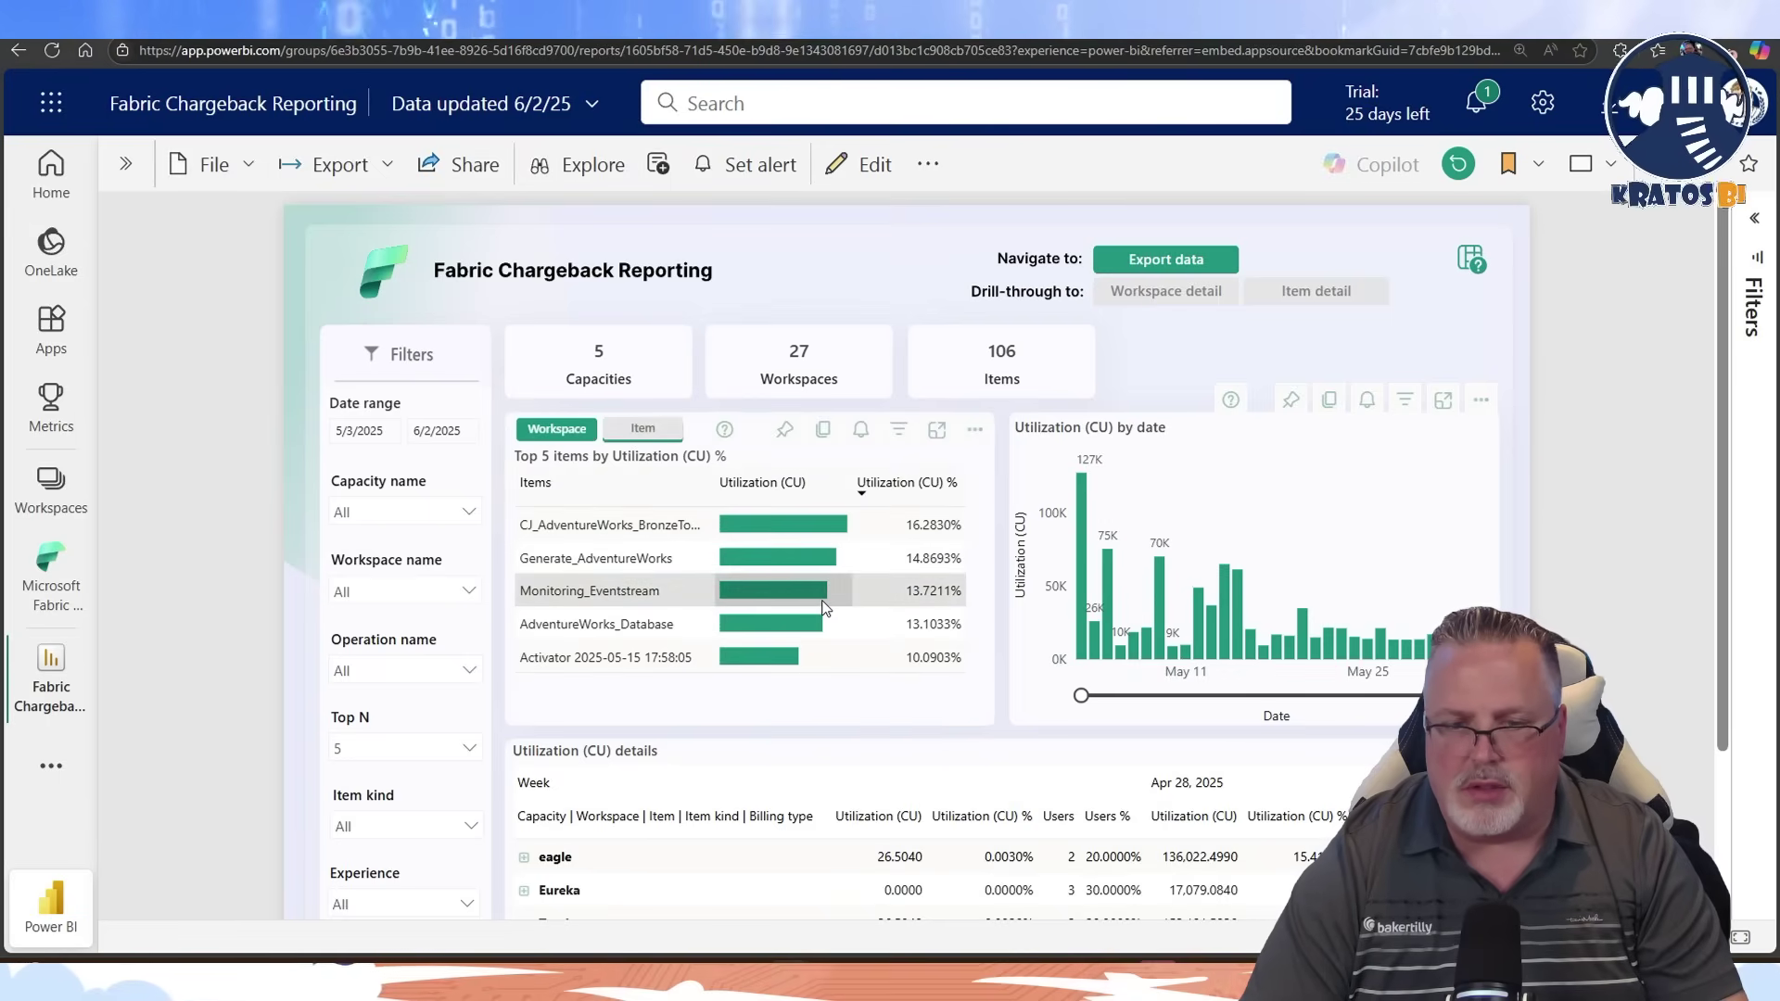
{"action": "scroll", "coordinate": [822, 607], "scroll_direction": "down", "scroll_amount": 2}
{"action": "scroll", "coordinate": [822, 607], "scroll_direction": "up", "scroll_amount": 2}
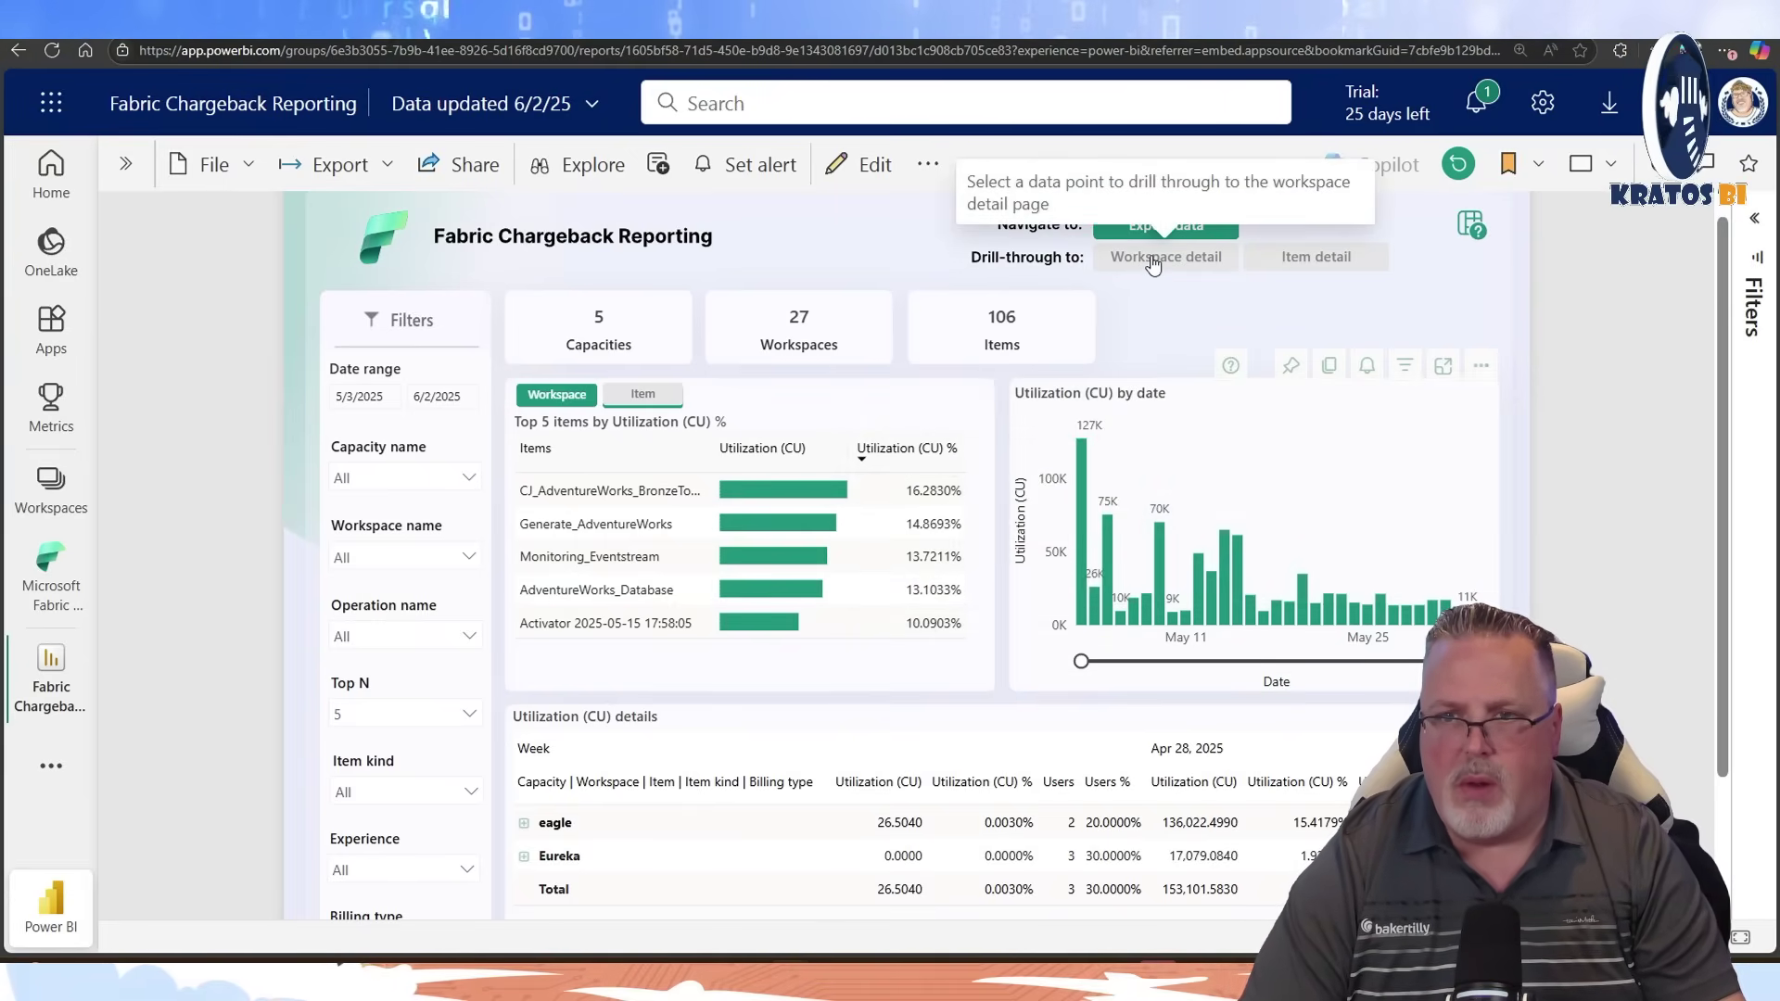
{"action": "mouse_move", "coordinate": [751, 490]}
{"action": "right_click", "coordinate": [816, 495]}
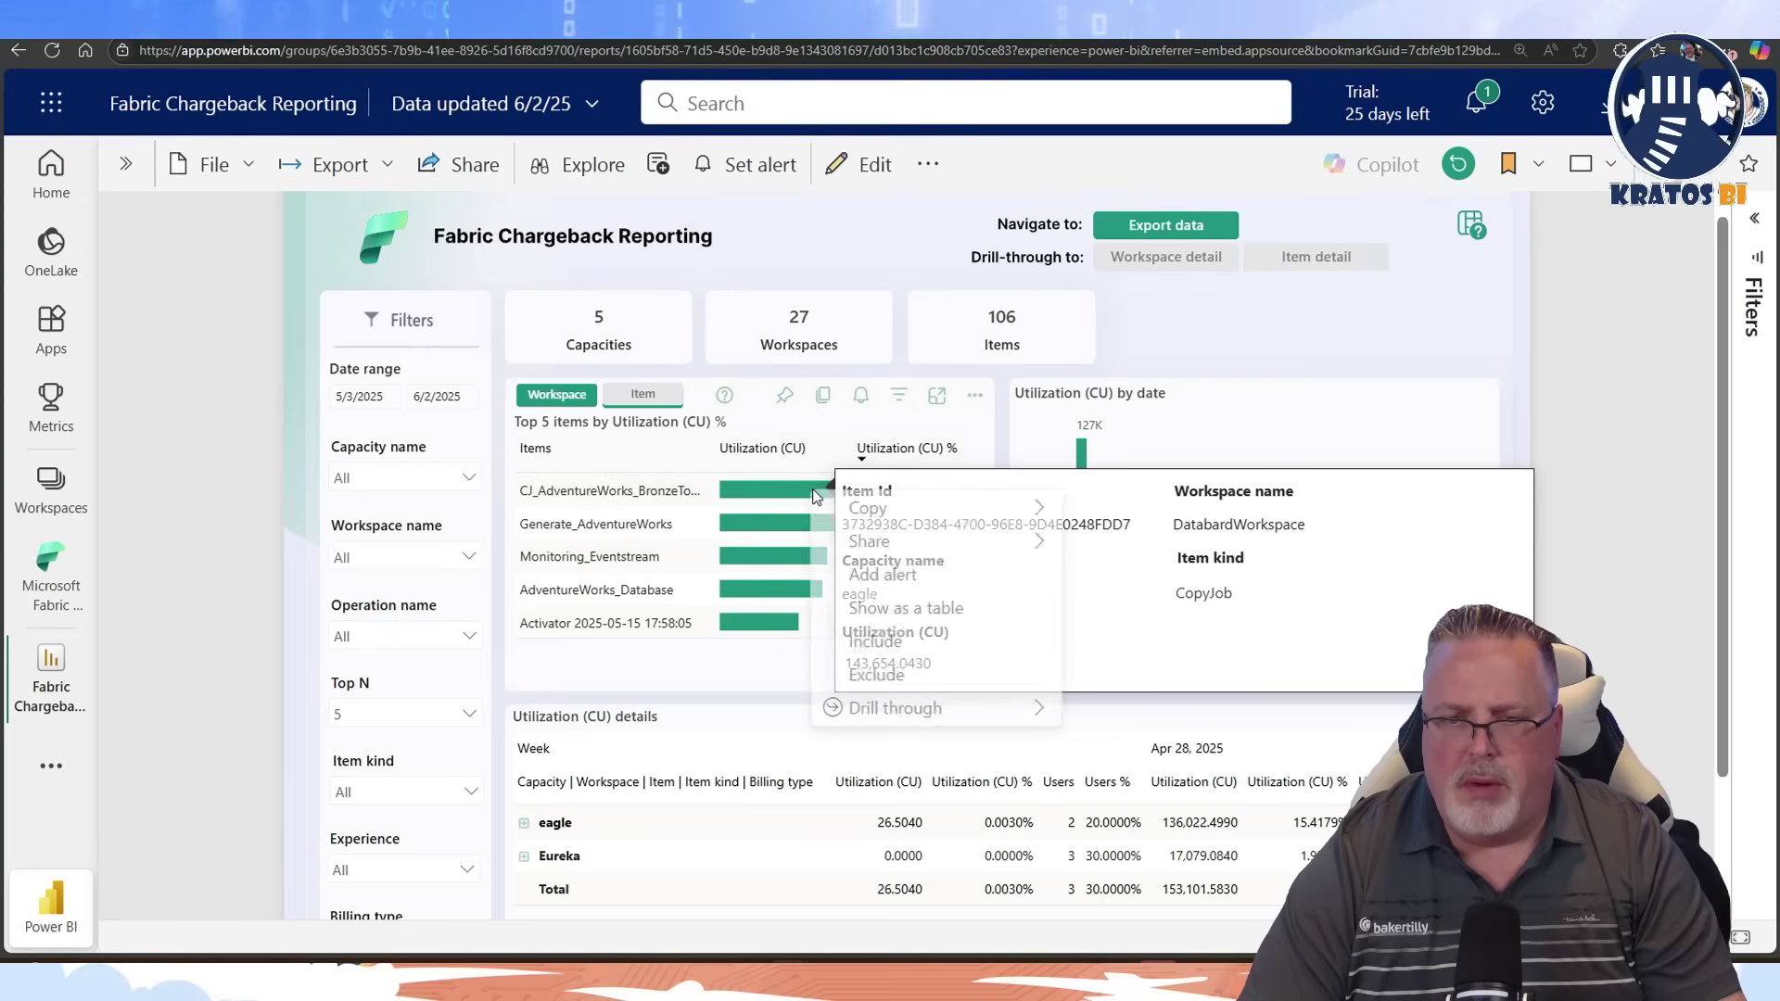
{"action": "mouse_move", "coordinate": [898, 709]}
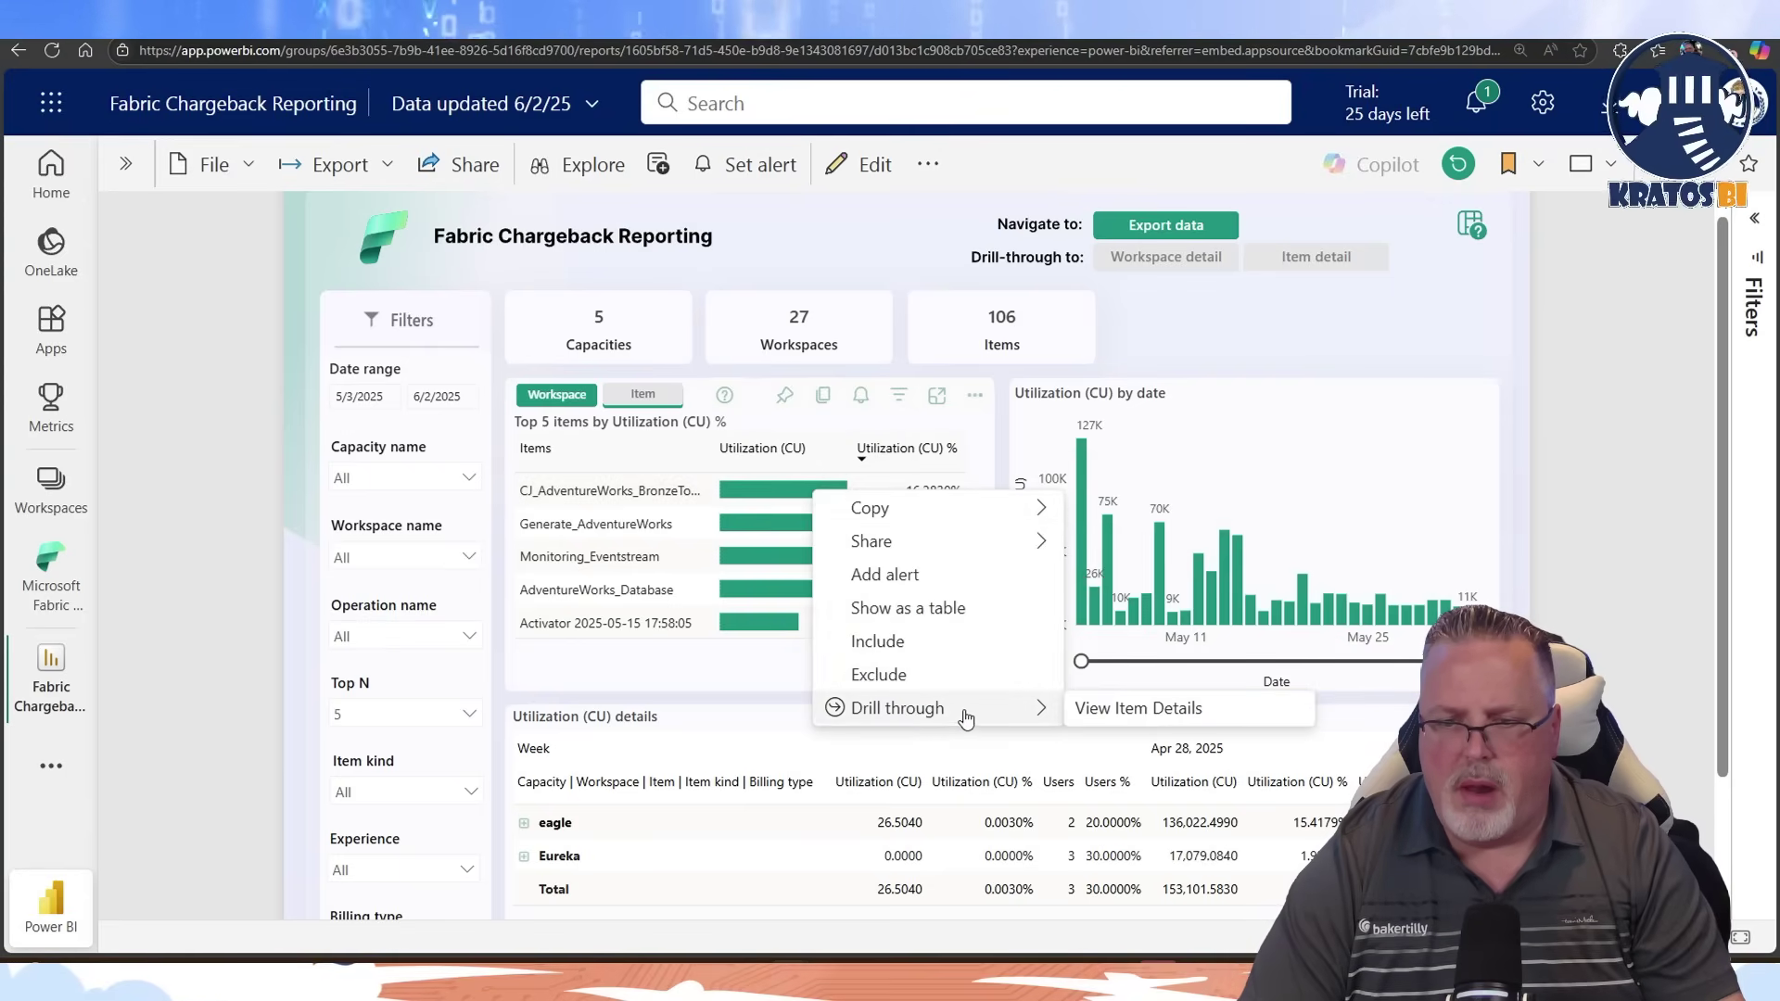
{"action": "left_click", "coordinate": [1093, 709]}
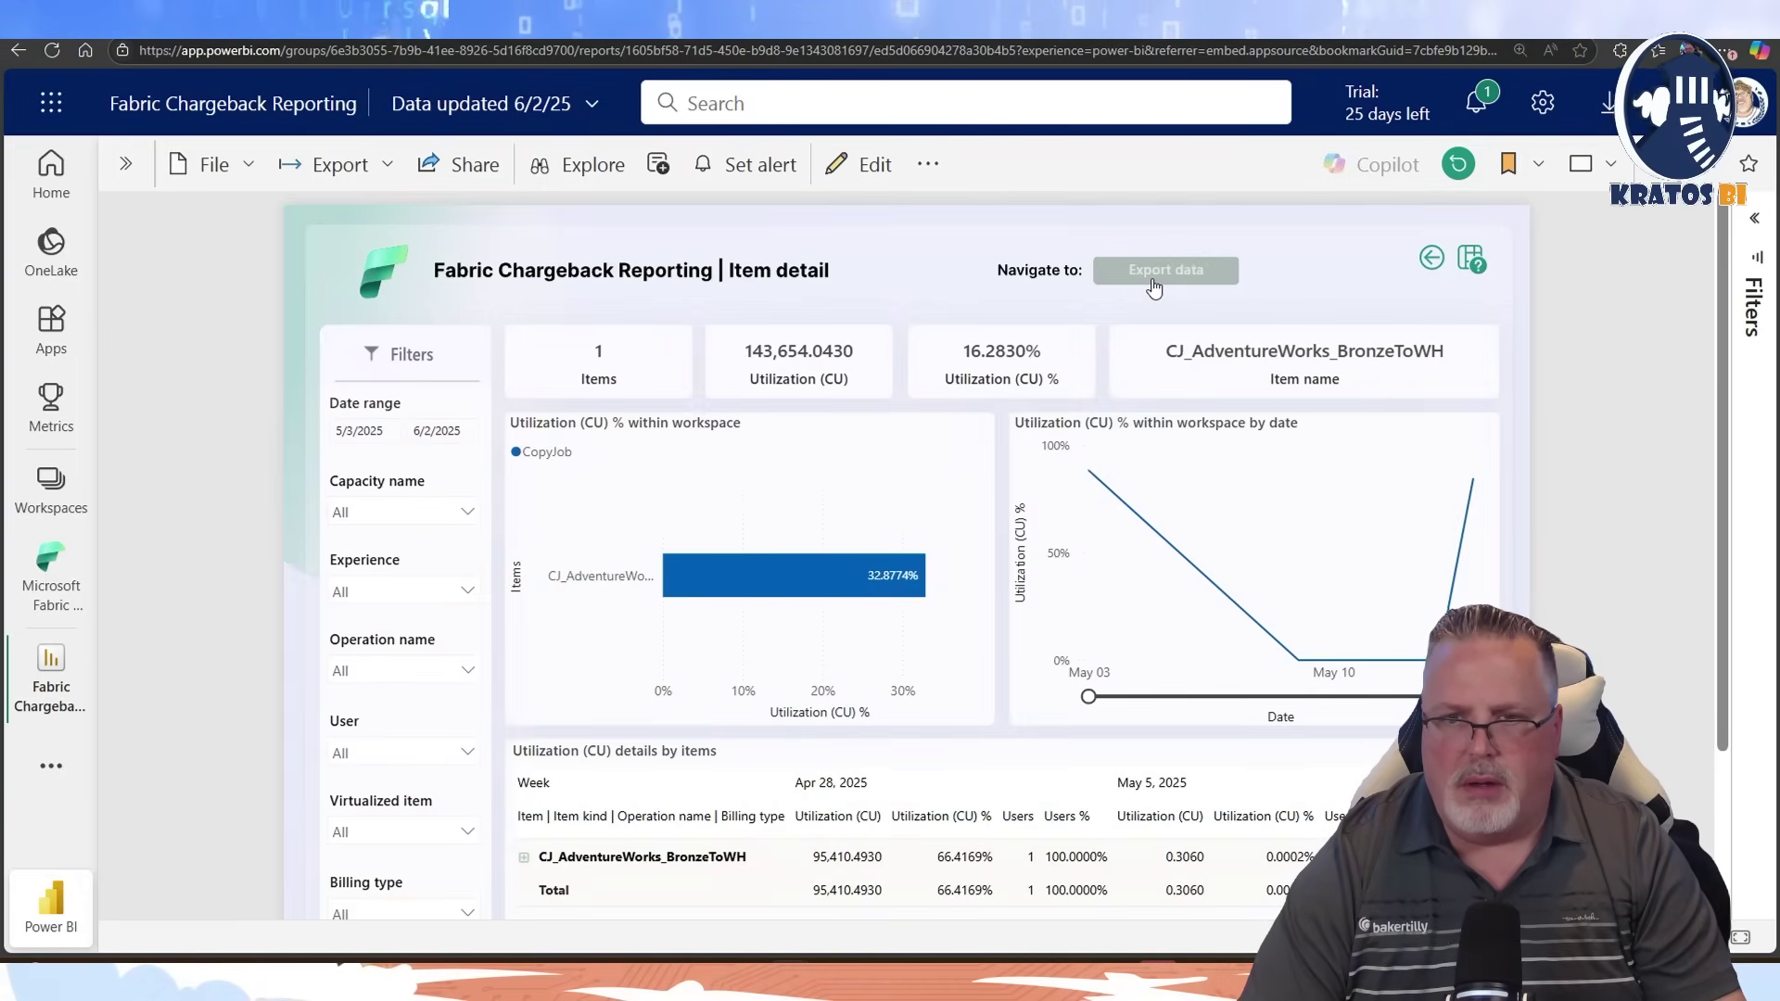
Step: Return to the main report and drill through DatabardWorkspace to review its 12 items and 49.53% utilization
{"action": "left_click", "coordinate": [1433, 261]}
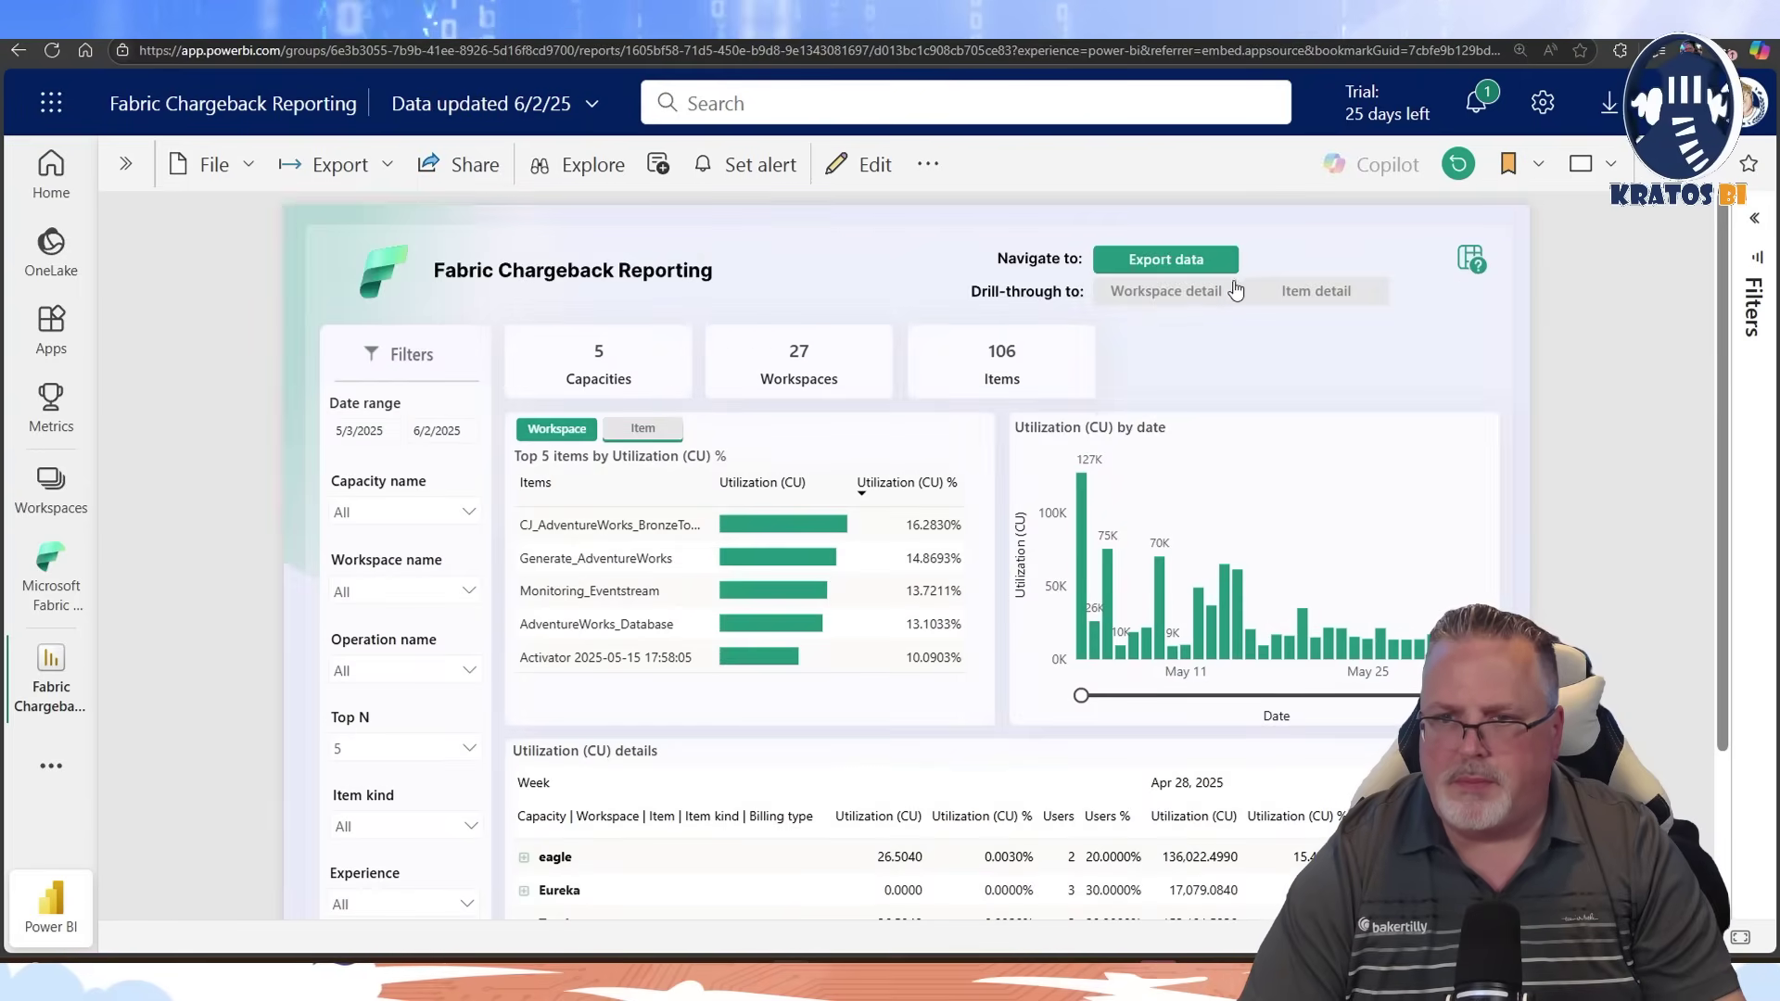
{"action": "left_click", "coordinate": [643, 427]}
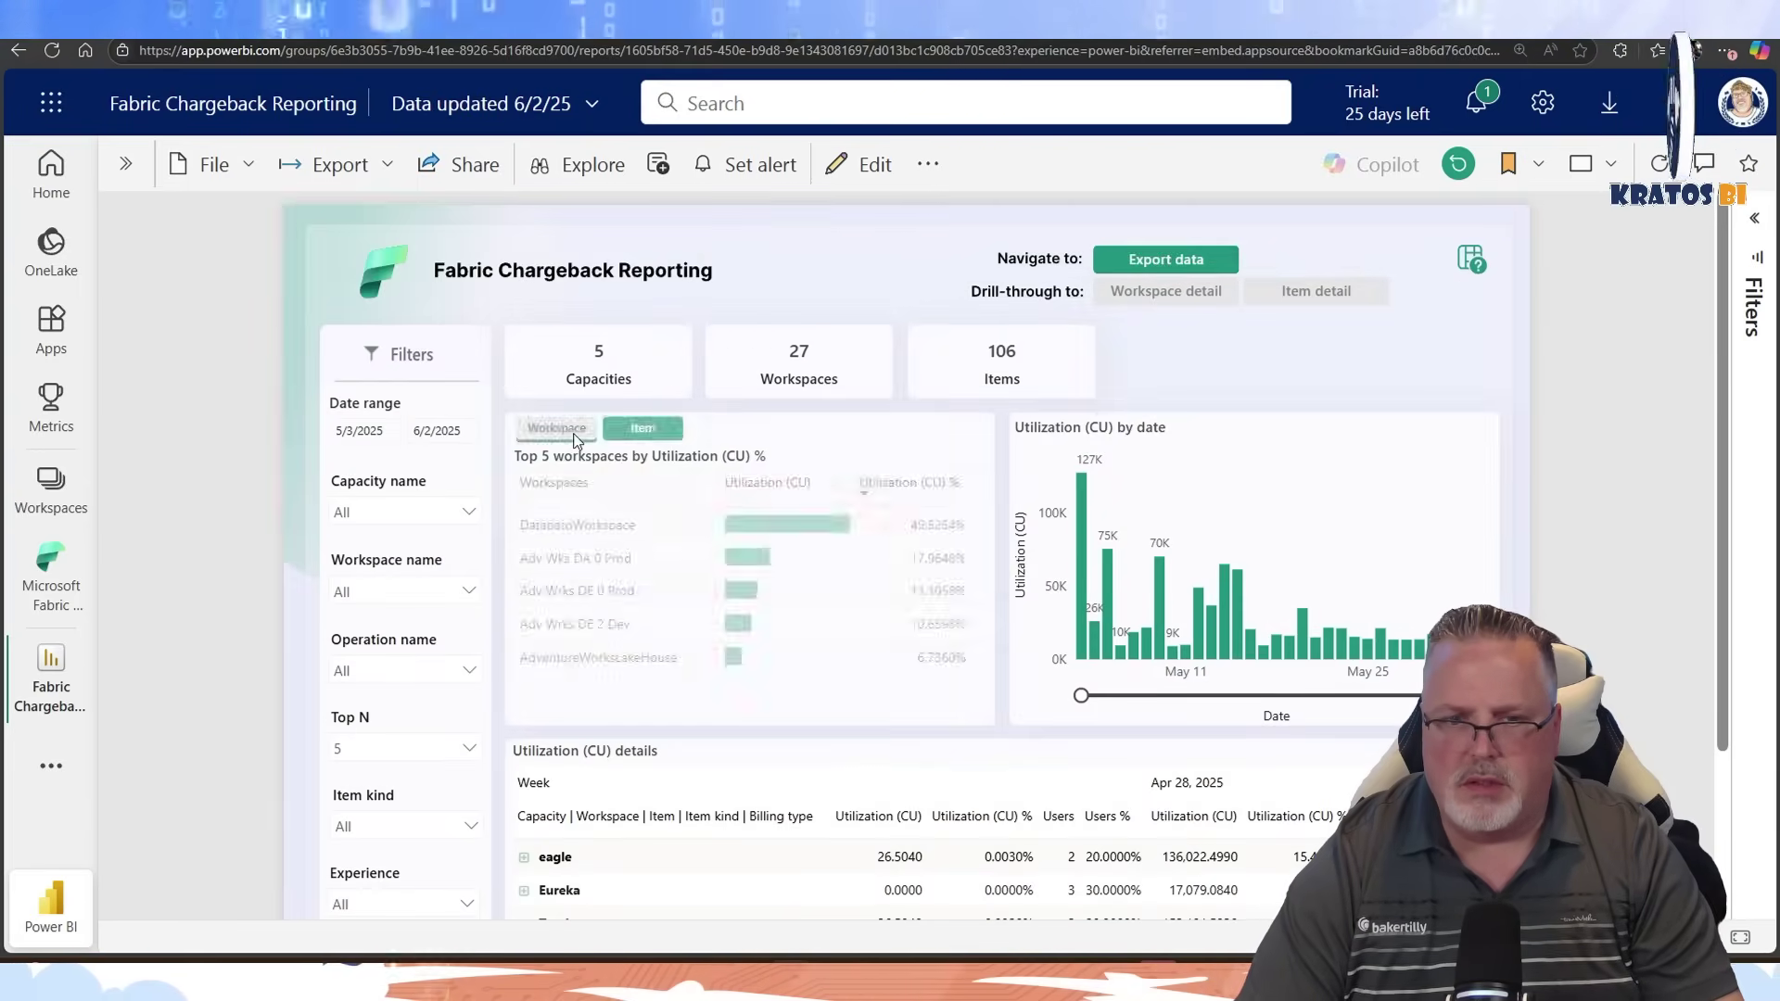
{"action": "right_click", "coordinate": [790, 519]}
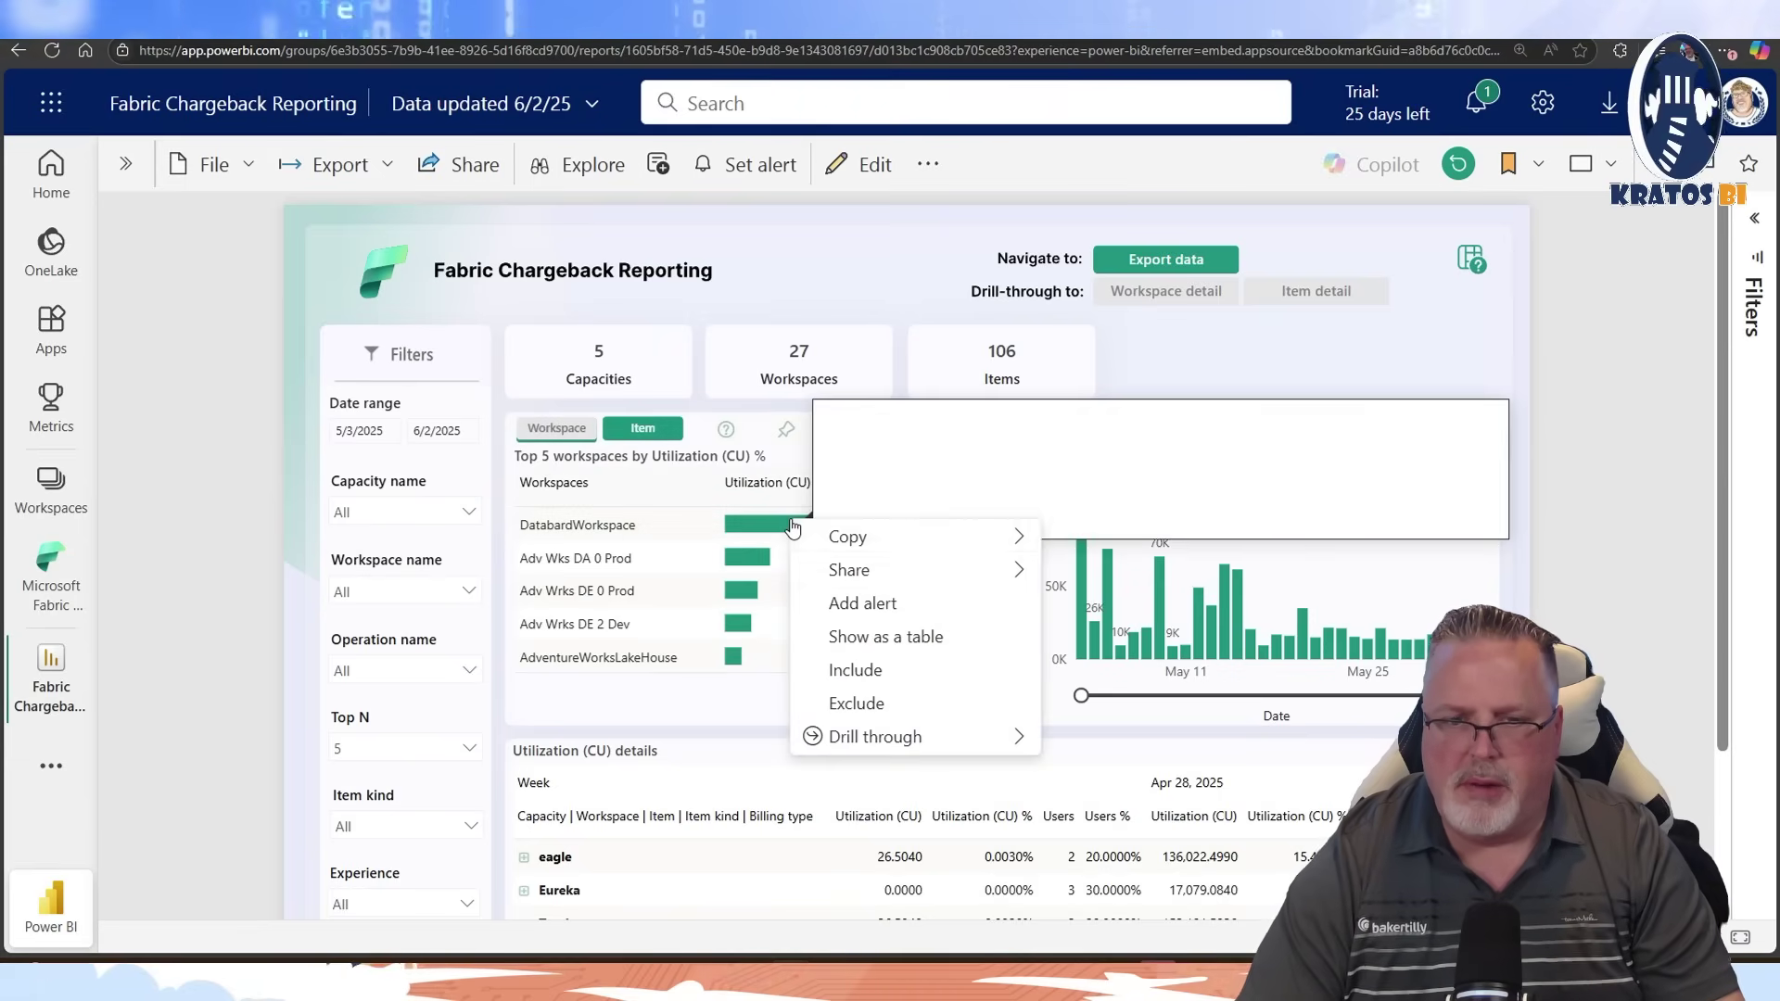
{"action": "mouse_move", "coordinate": [751, 584]}
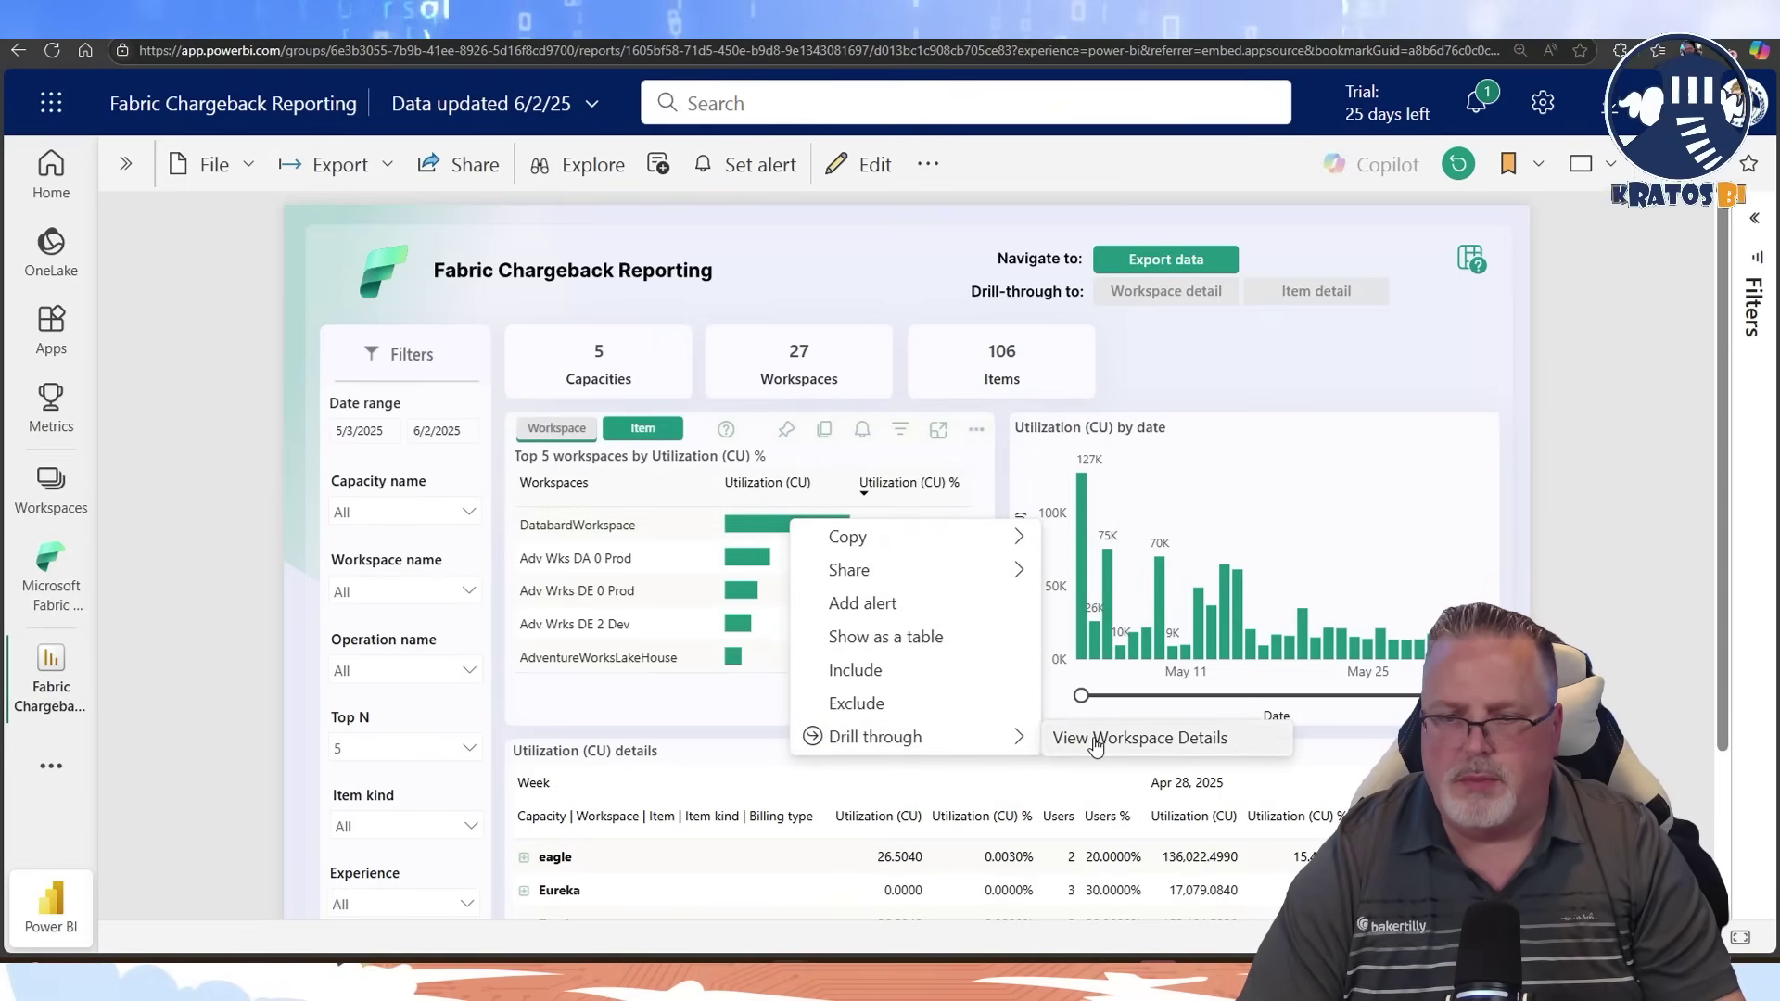
{"action": "left_click", "coordinate": [1093, 739]}
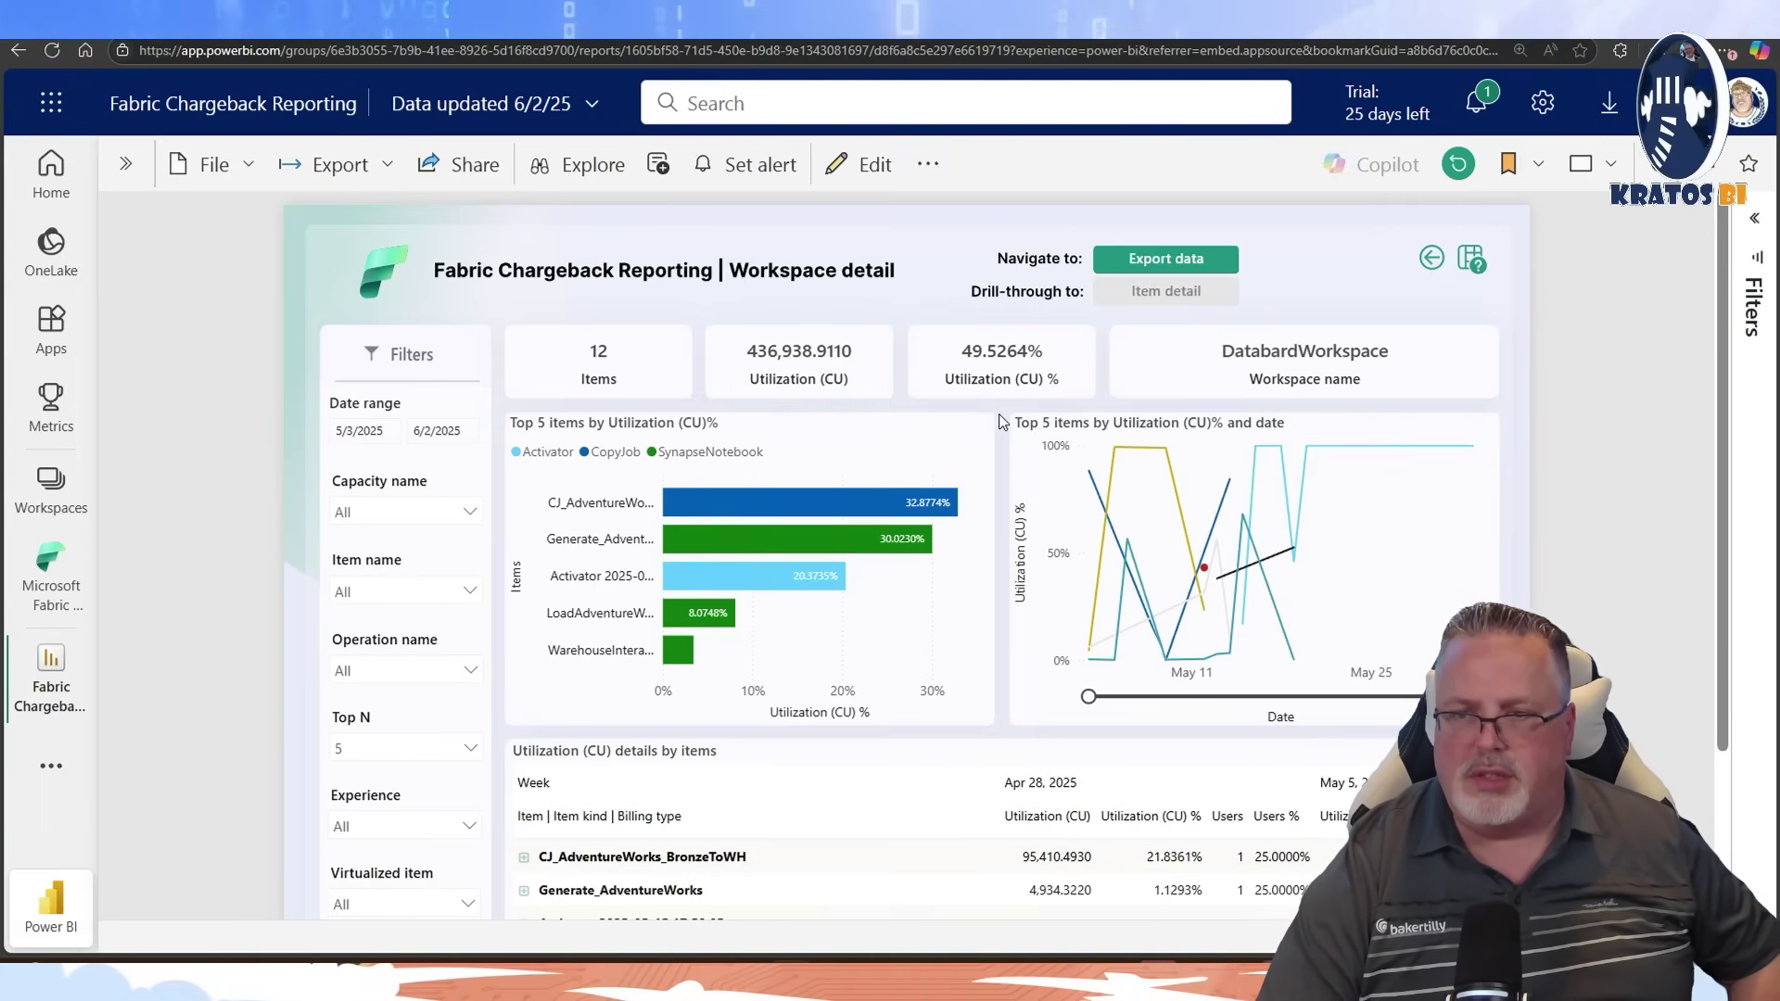
{"action": "scroll", "coordinate": [1002, 424], "scroll_direction": "down", "scroll_amount": 1}
{"action": "scroll", "coordinate": [1002, 423], "scroll_direction": "down", "scroll_amount": 1}
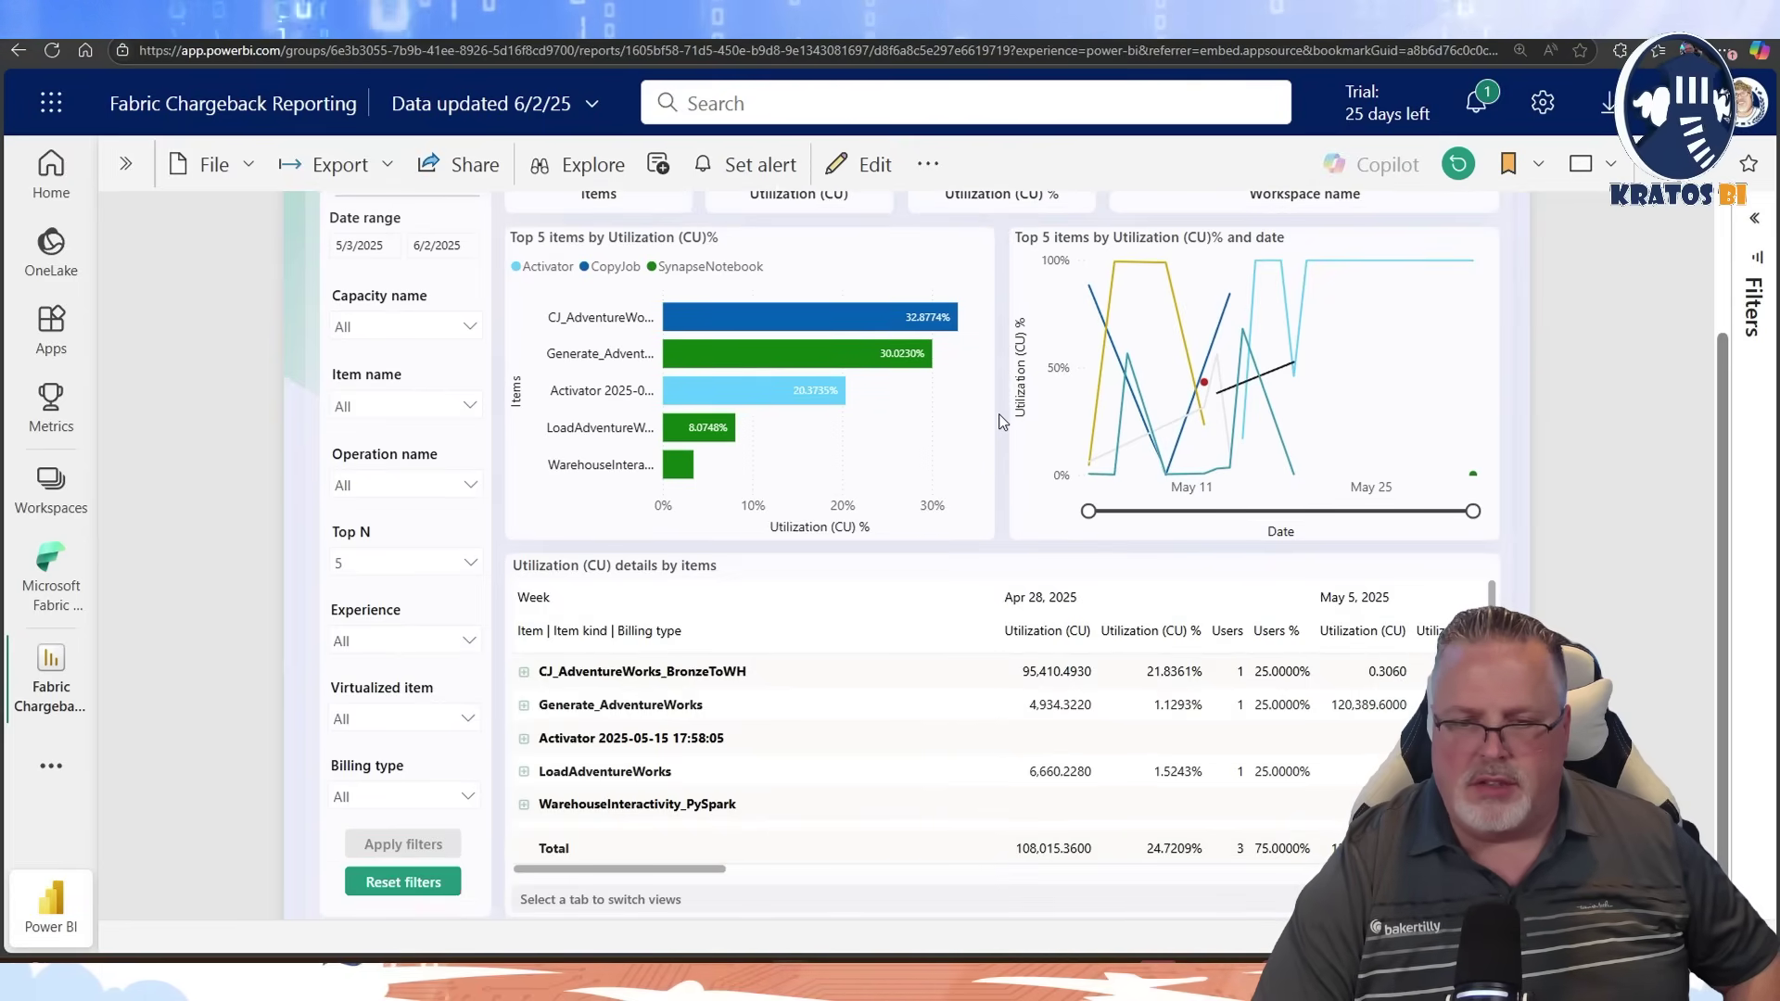
{"action": "scroll", "coordinate": [1002, 423], "scroll_direction": "down", "scroll_amount": 1}
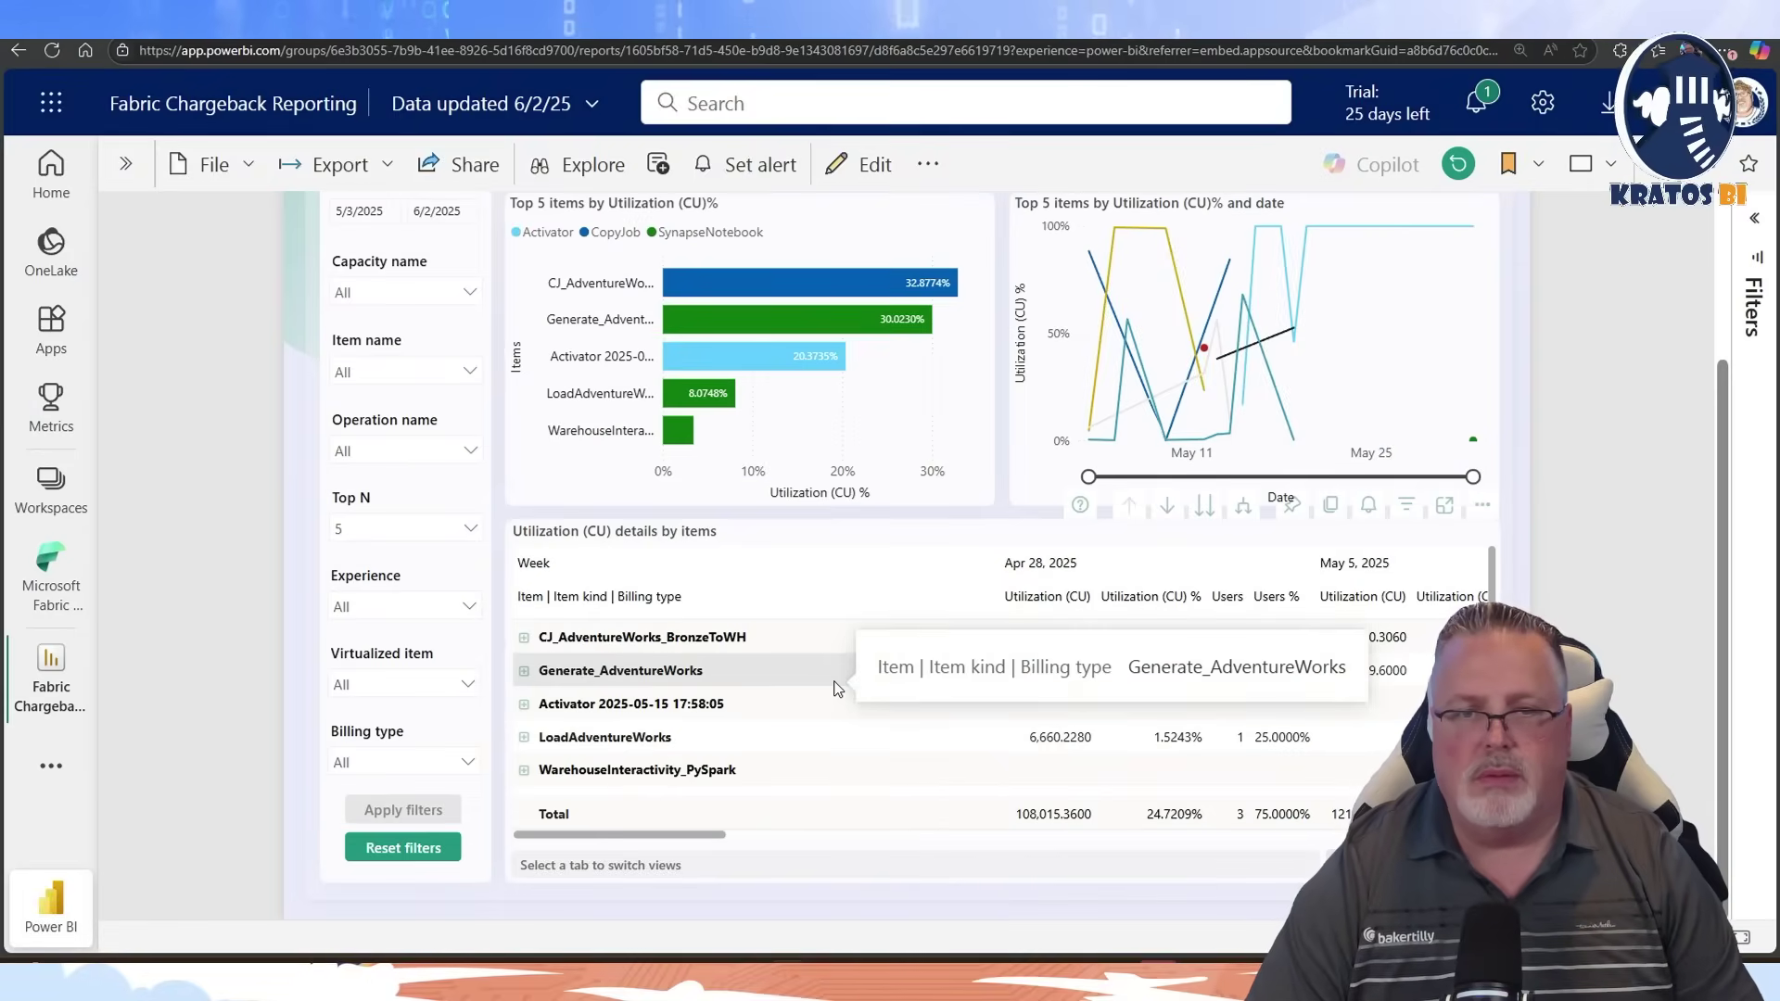
{"action": "scroll", "coordinate": [1217, 360], "scroll_direction": "up", "scroll_amount": 1}
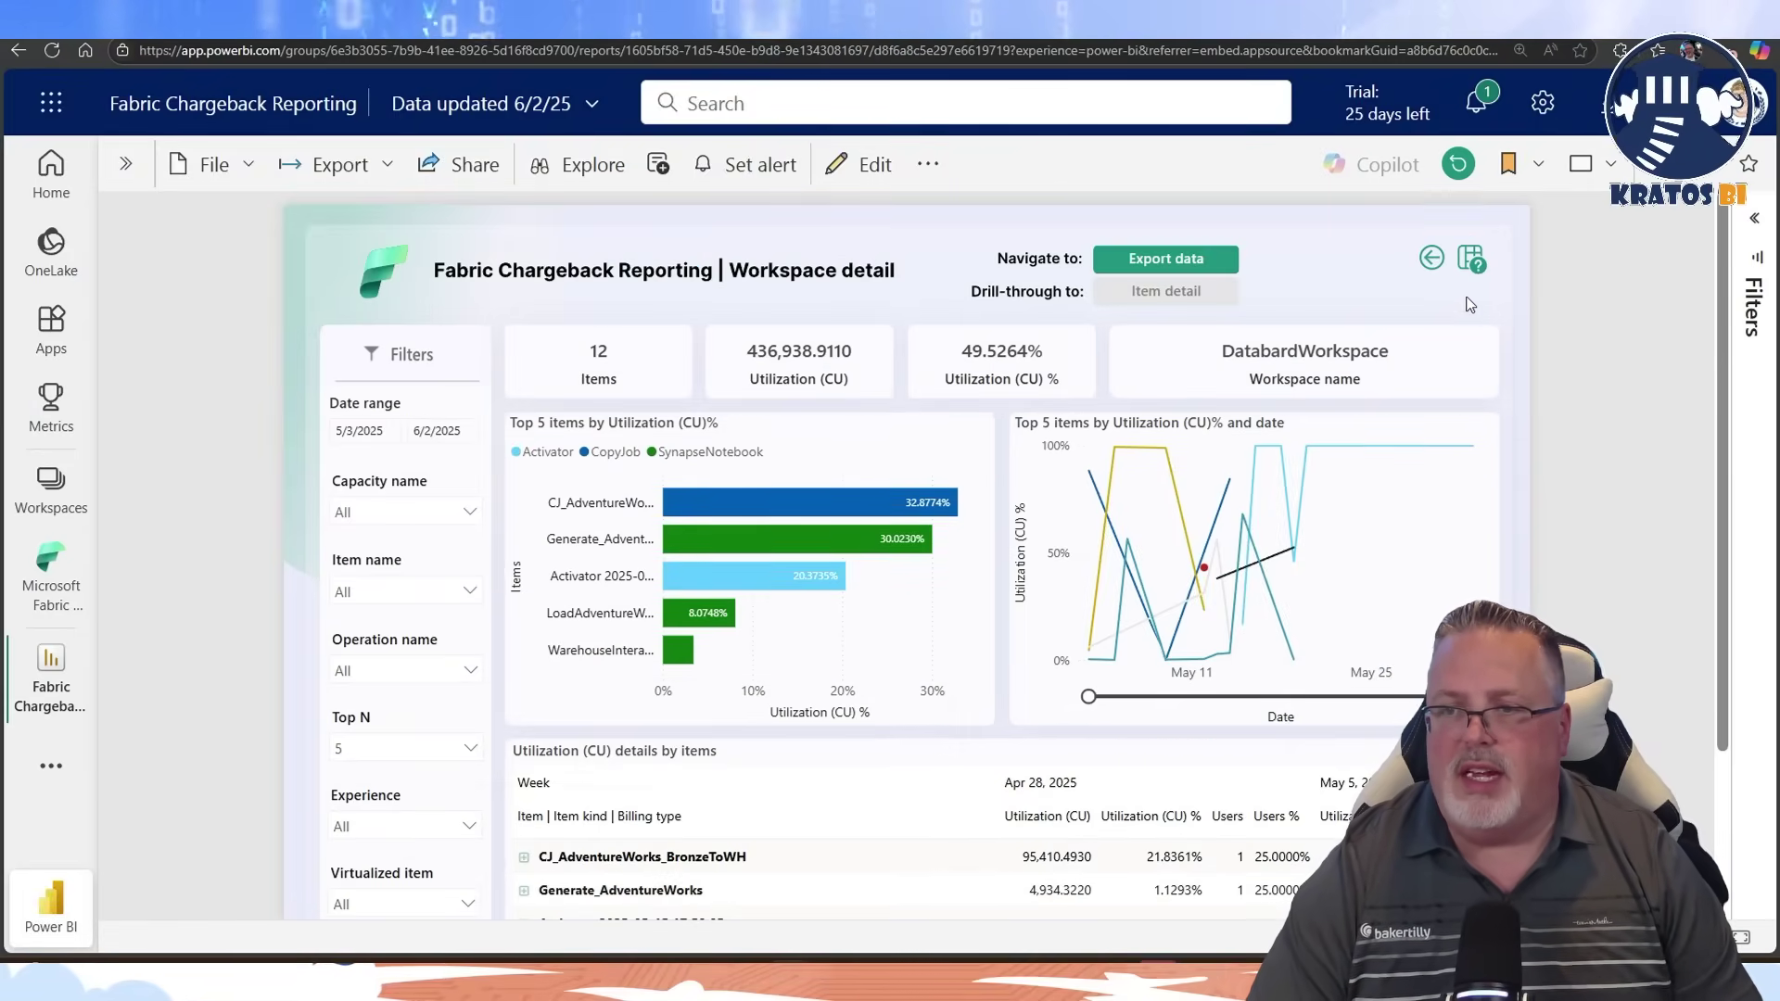
{"action": "left_click", "coordinate": [1448, 366]}
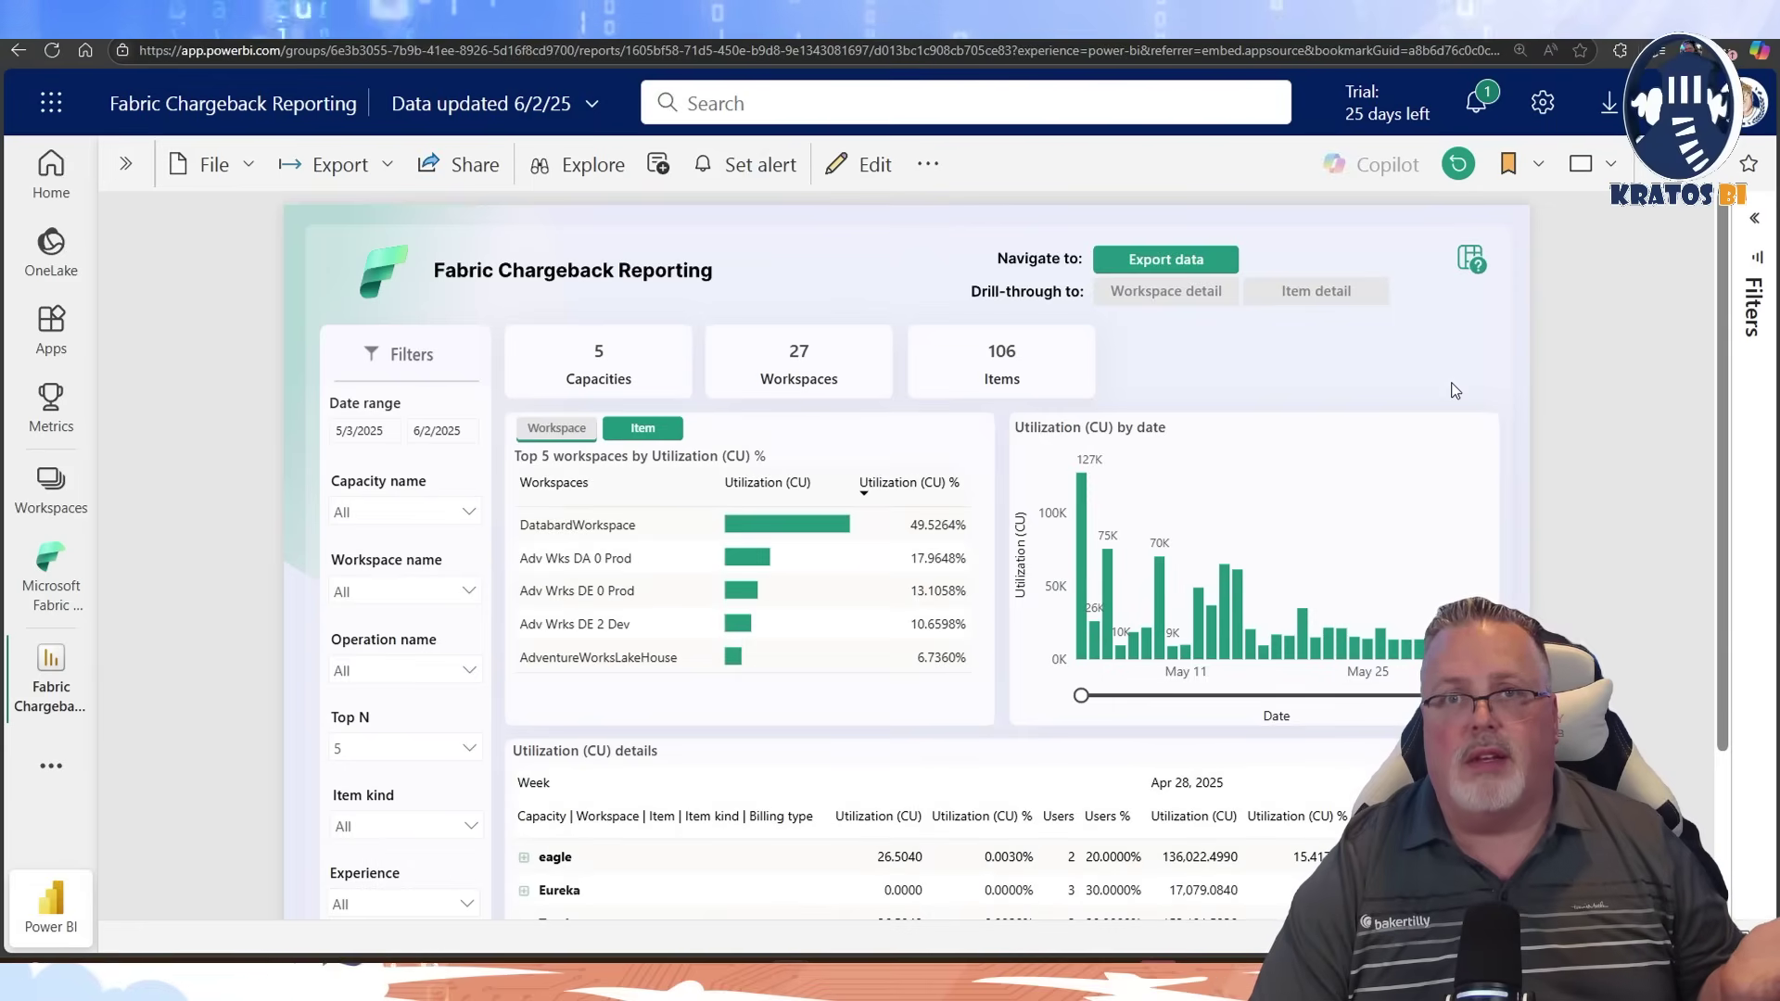